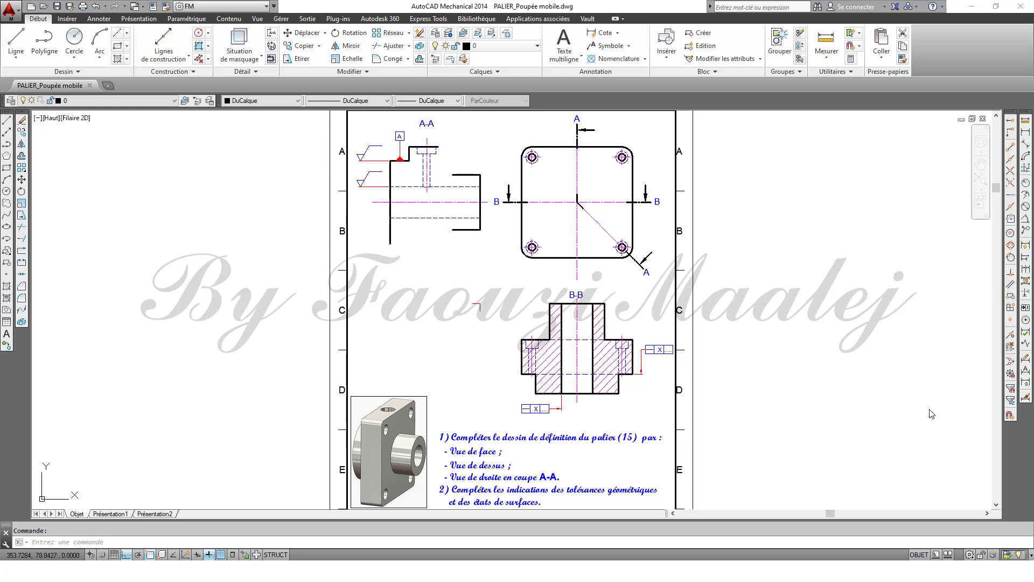
# - Save the bearing drawing with its three views framed in the window
pyautogui.rightClick(931, 412)
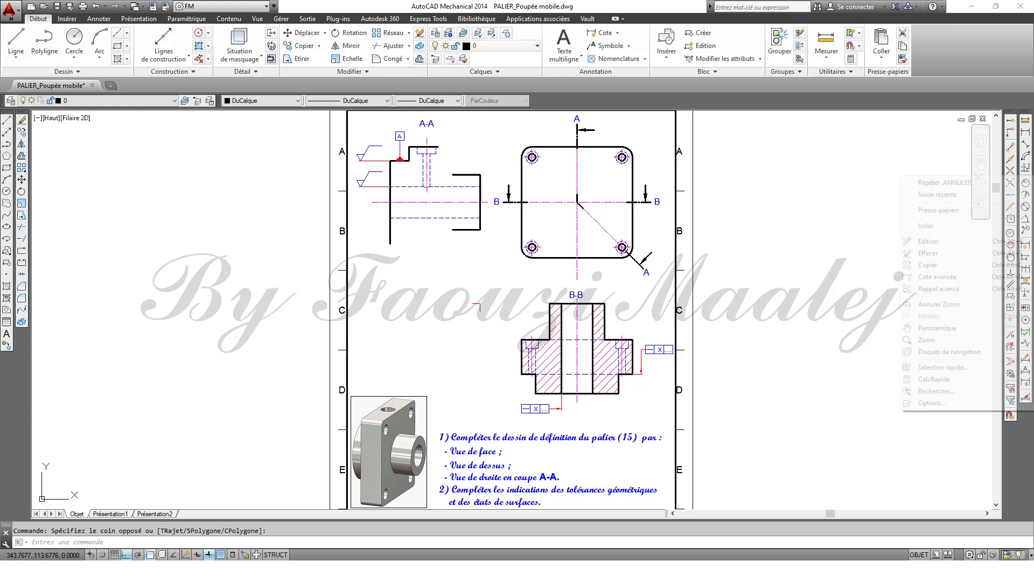
pyautogui.click(928, 340)
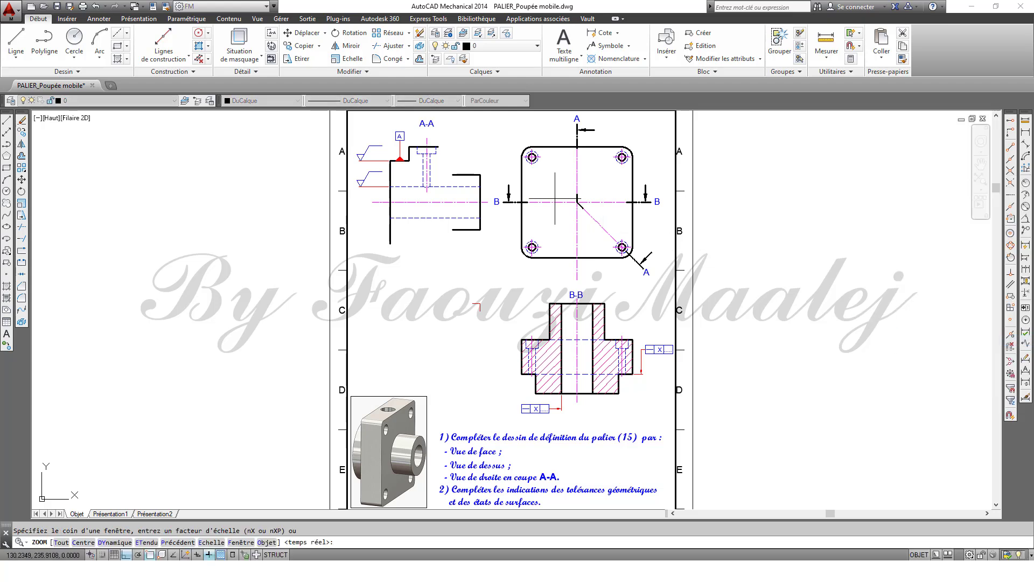
pyautogui.click(349, 112)
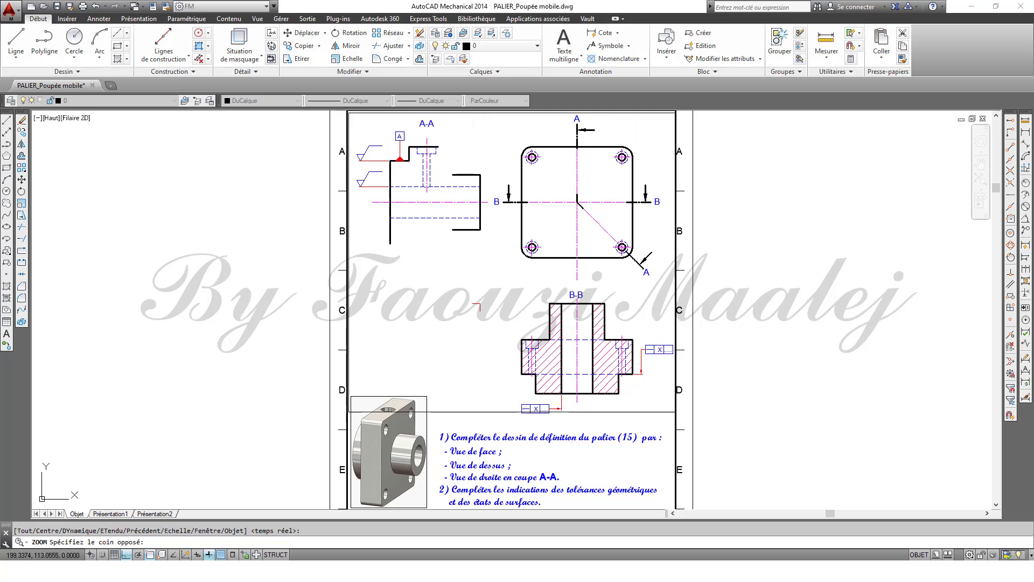
pyautogui.click(676, 416)
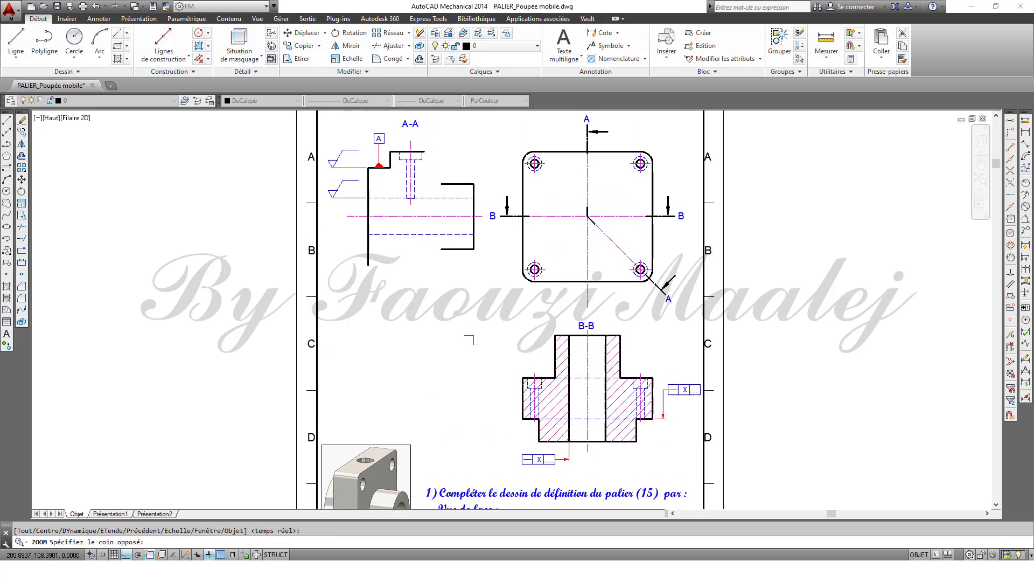
pyautogui.hotkey('ctrl', 's')
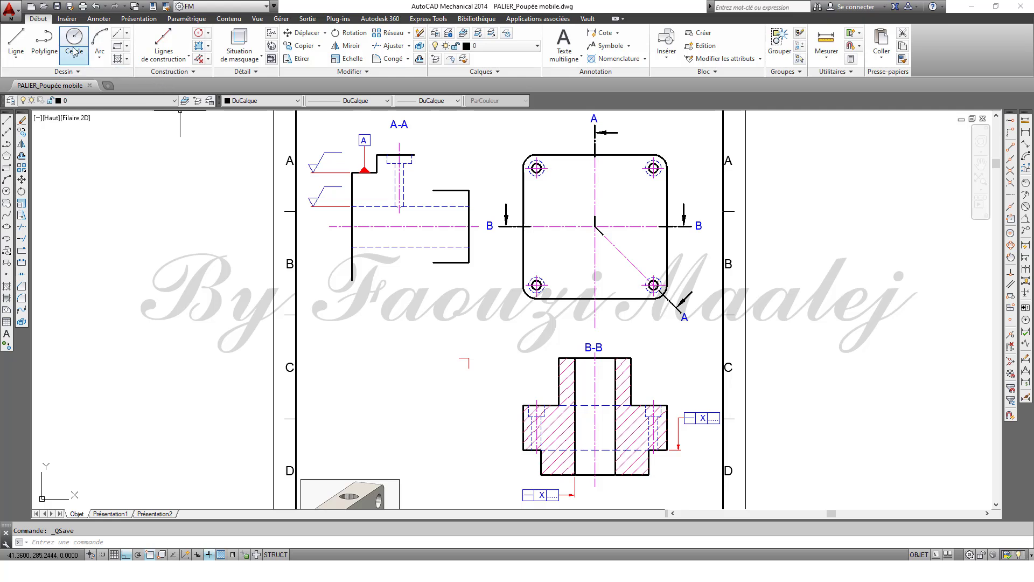
# - Activate the construction projection cross and insert it at the red corner mark below view A-A, with its 45° line running toward the lower left
pyautogui.click(143, 73)
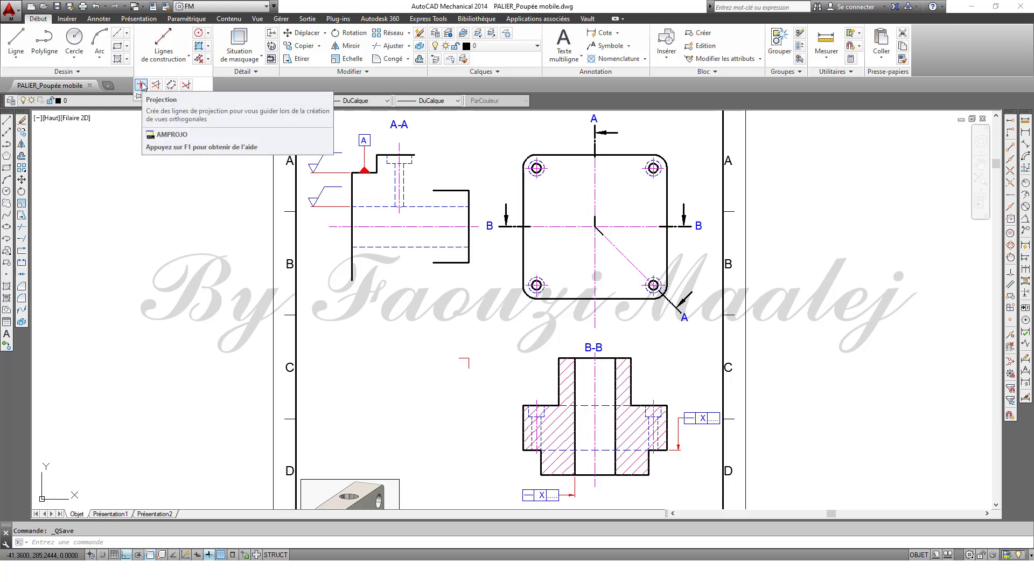
pyautogui.click(141, 85)
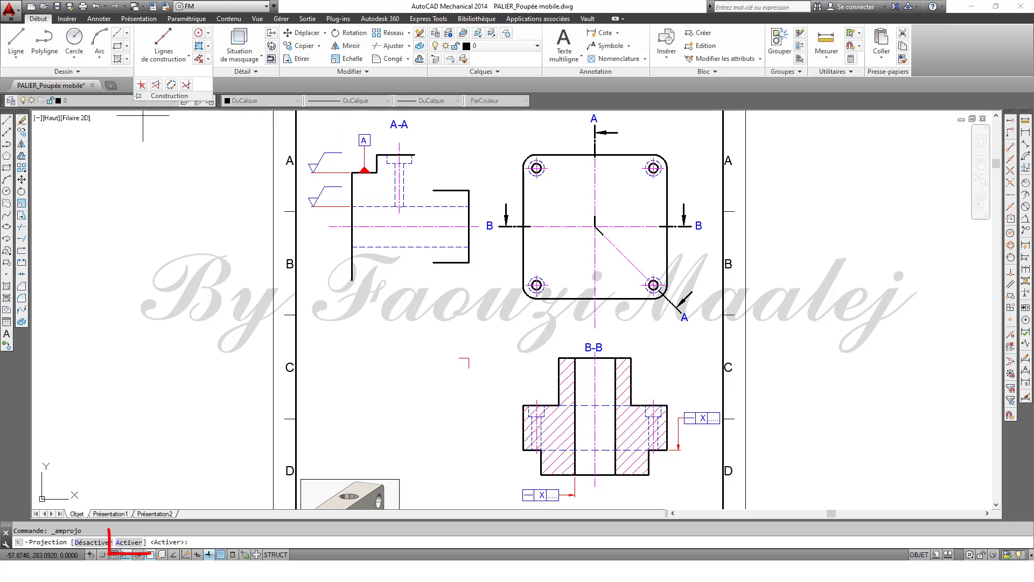
pyautogui.click(130, 542)
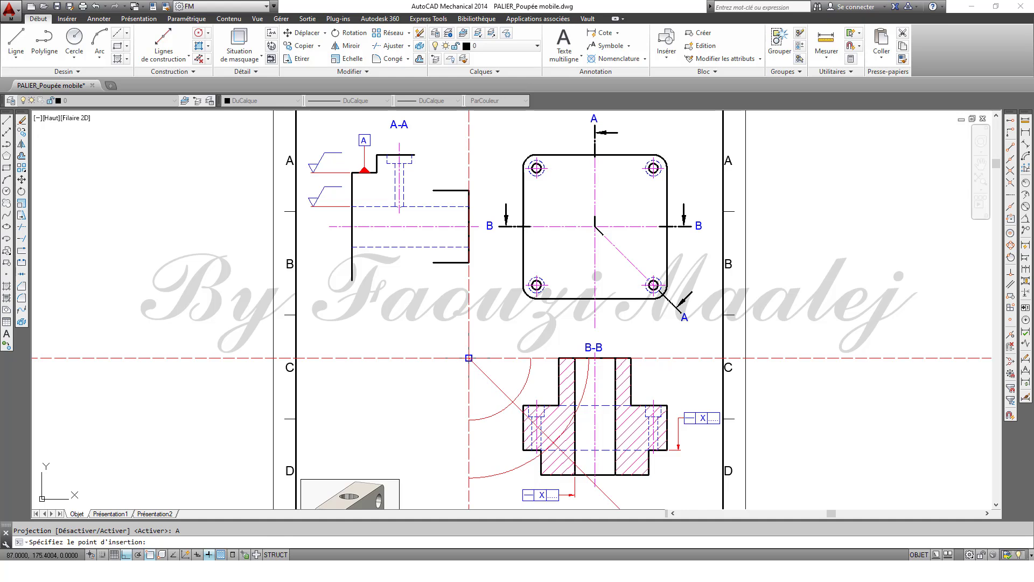
pyautogui.click(468, 358)
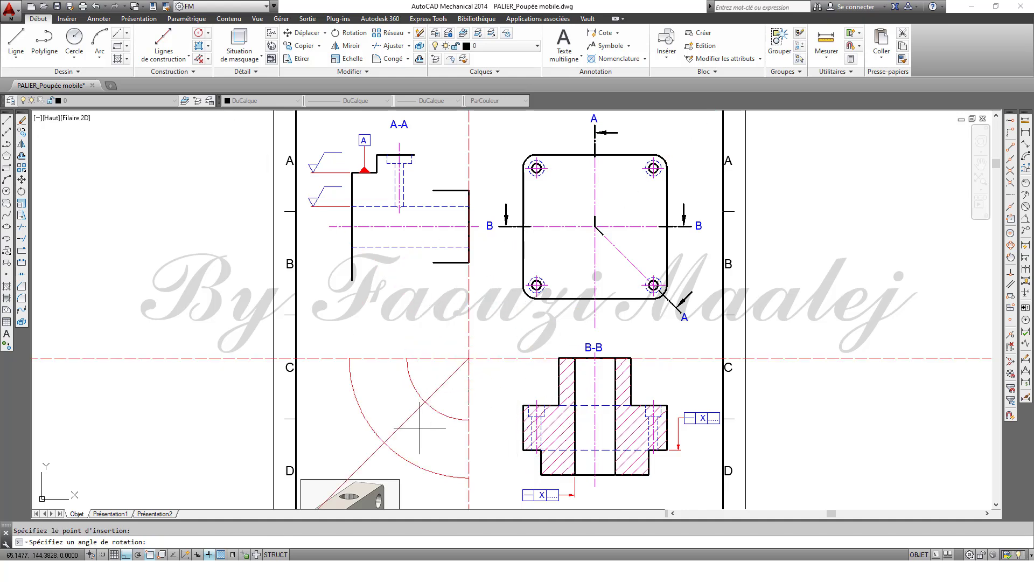
pyautogui.click(416, 428)
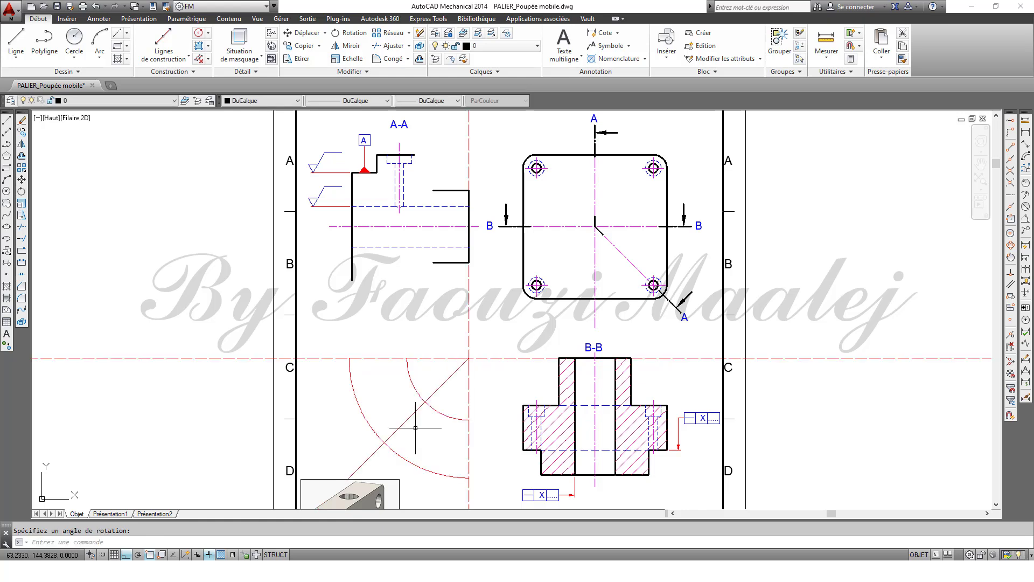
# - Draw a horizontal construction line through the upper-left corner of the large cylinder in view A-A
pyautogui.rightClick(252, 291)
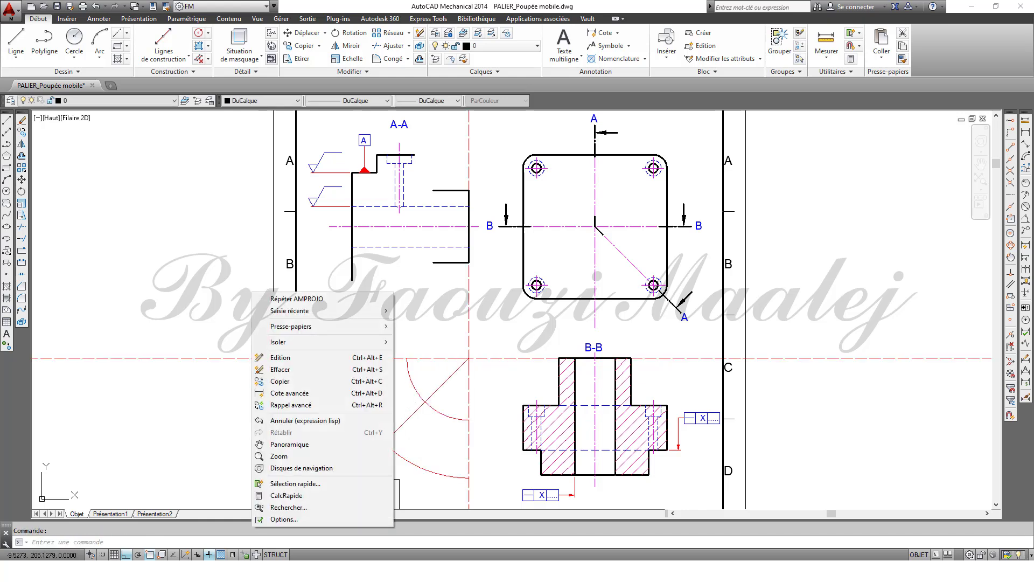
pyautogui.click(294, 456)
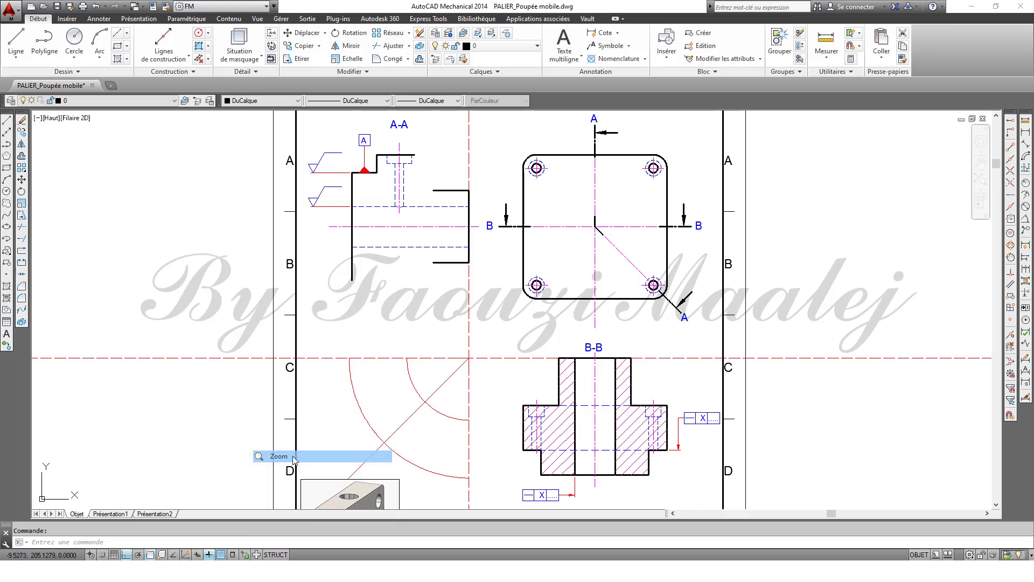
pyautogui.click(299, 112)
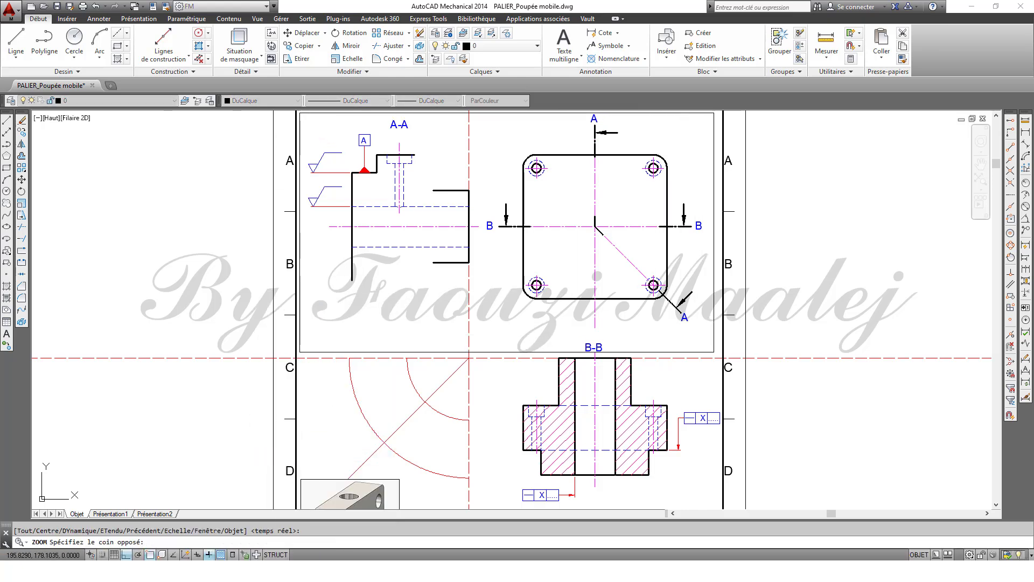
pyautogui.click(715, 352)
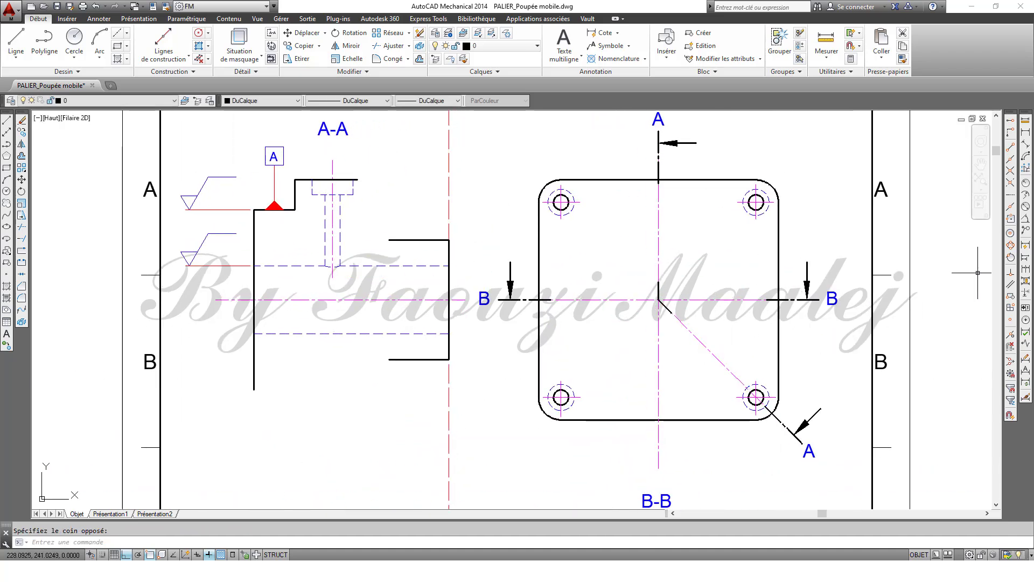
pyautogui.click(165, 59)
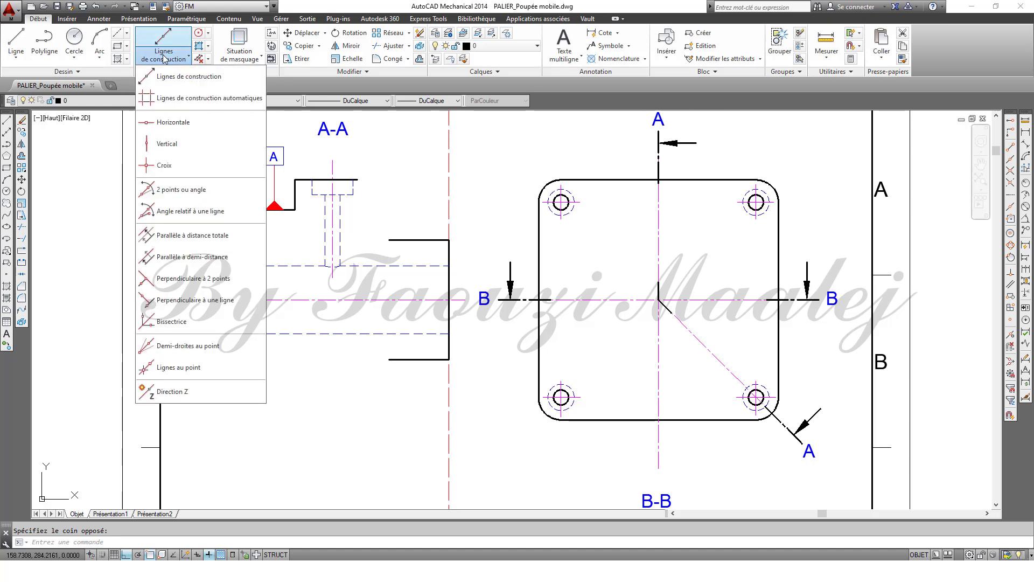
pyautogui.click(172, 123)
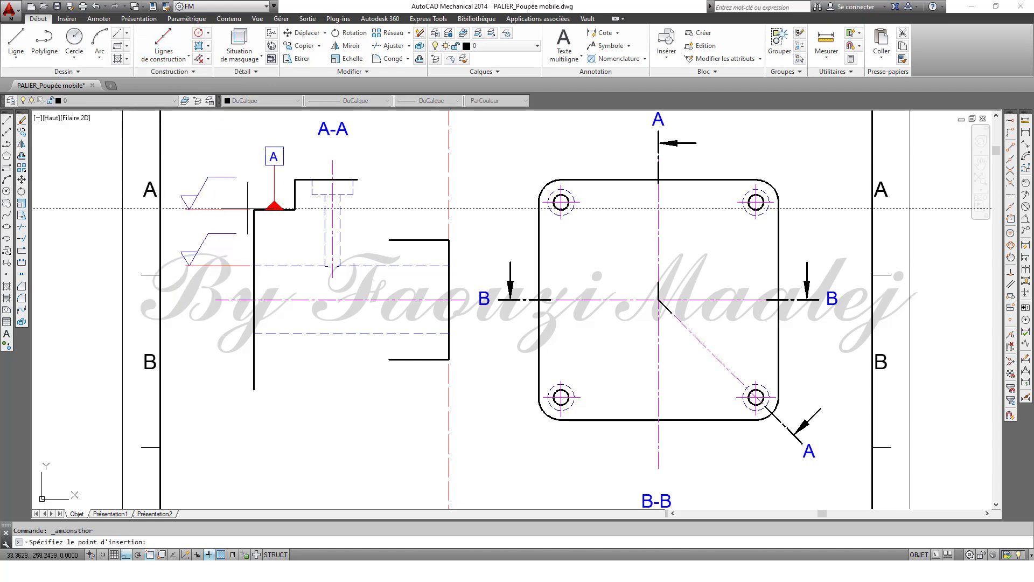
pyautogui.click(253, 210)
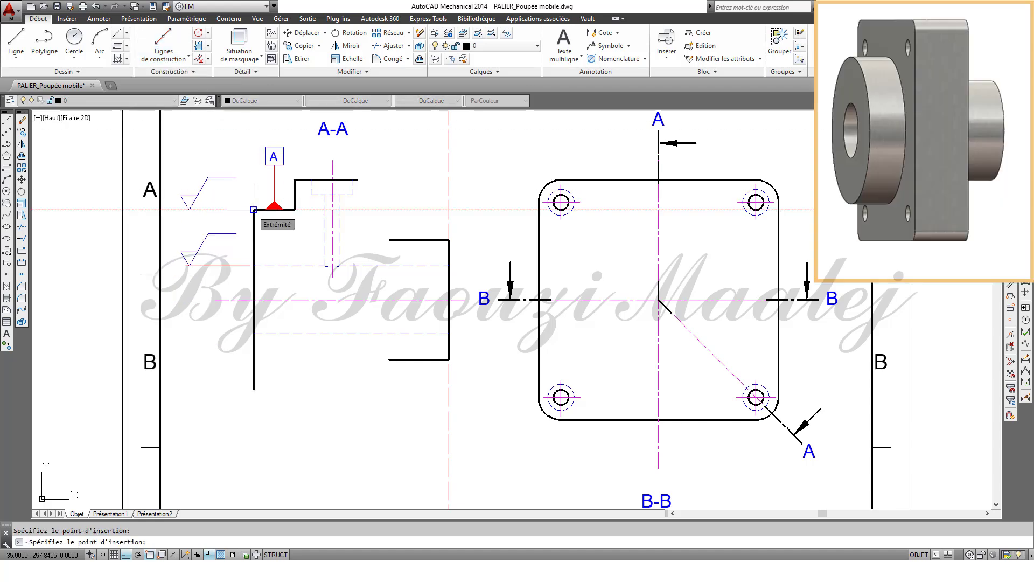
# - Add horizontal construction lines through the small cylinder's upper edge and the bore's upper hidden edge in view A-A
pyautogui.click(170, 55)
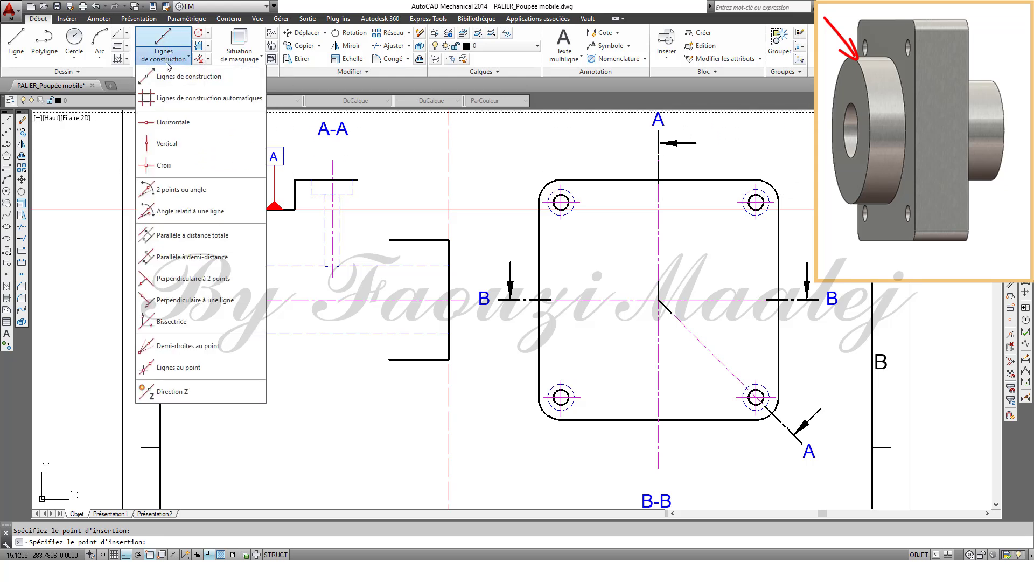
pyautogui.click(172, 123)
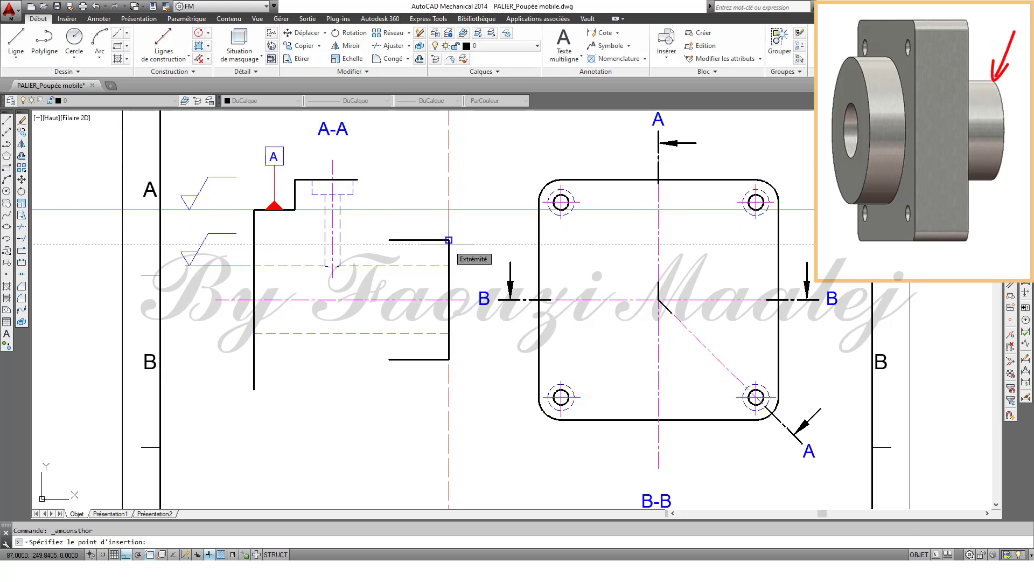
pyautogui.click(448, 240)
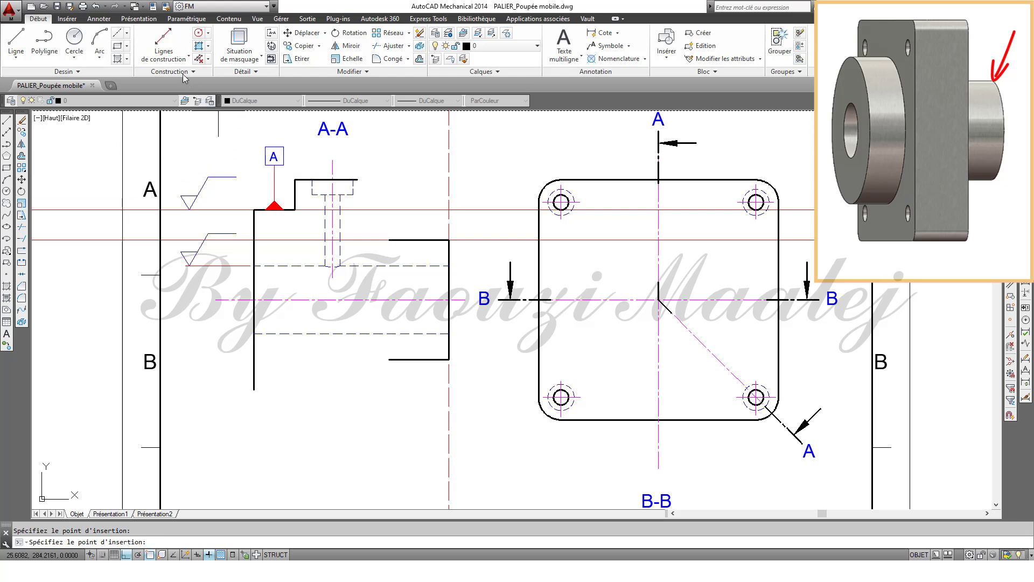
pyautogui.click(173, 58)
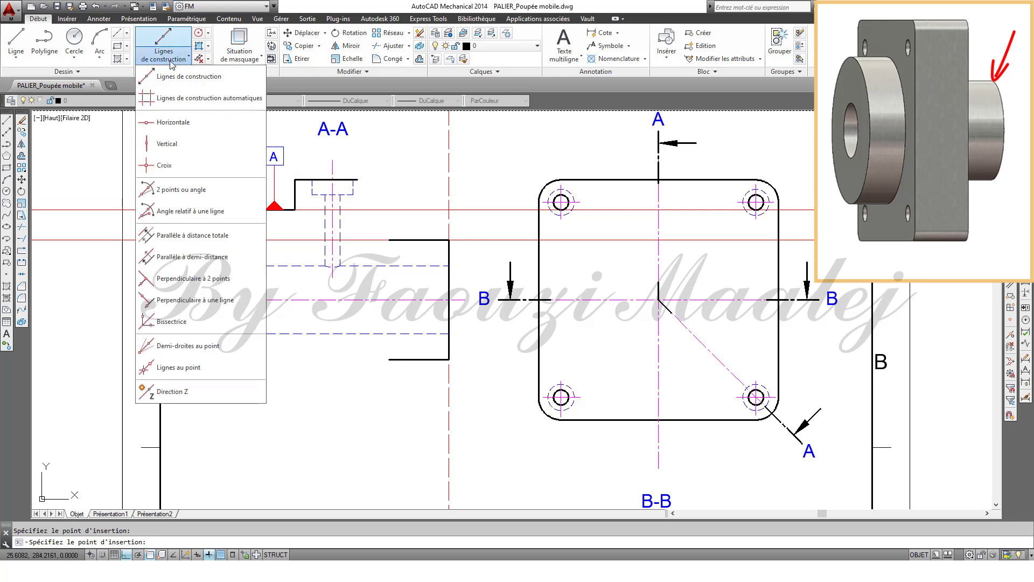
pyautogui.click(173, 123)
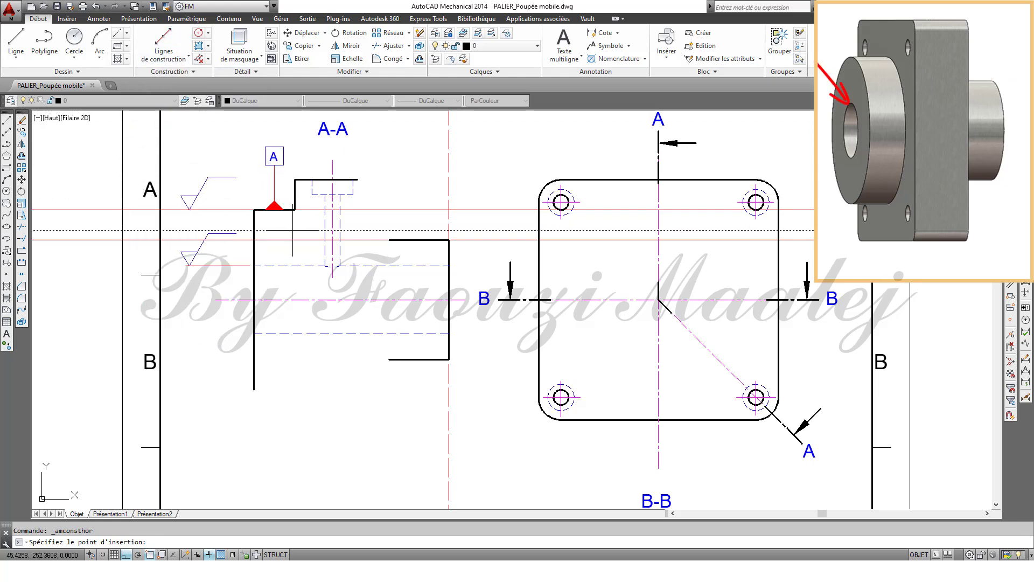
pyautogui.click(441, 267)
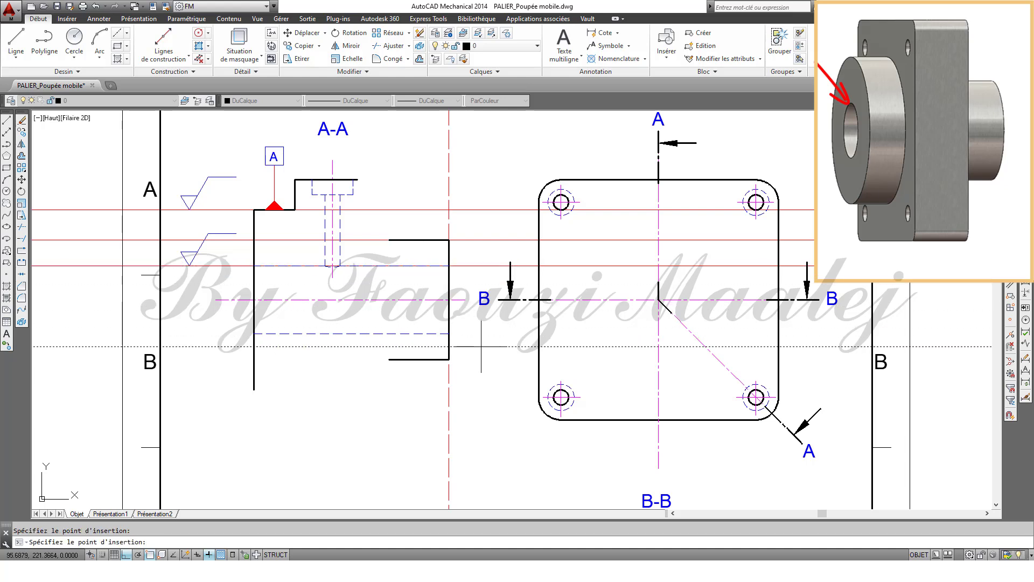
pyautogui.press('Escape')
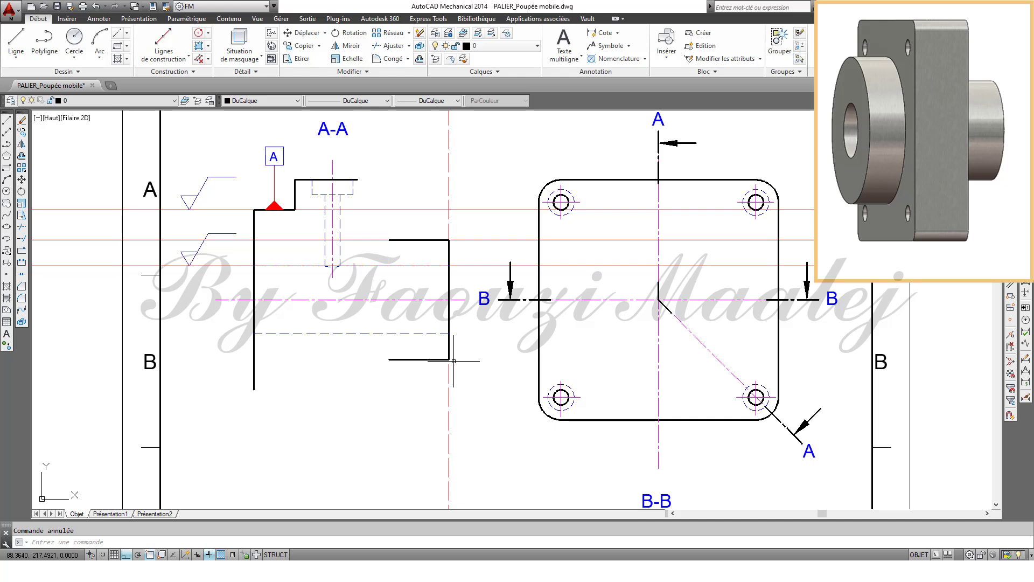
# - On layer P15, draw the large cylinder's circle of radius 24 at the square plate's centre, reaching the uppermost construction line
pyautogui.click(175, 101)
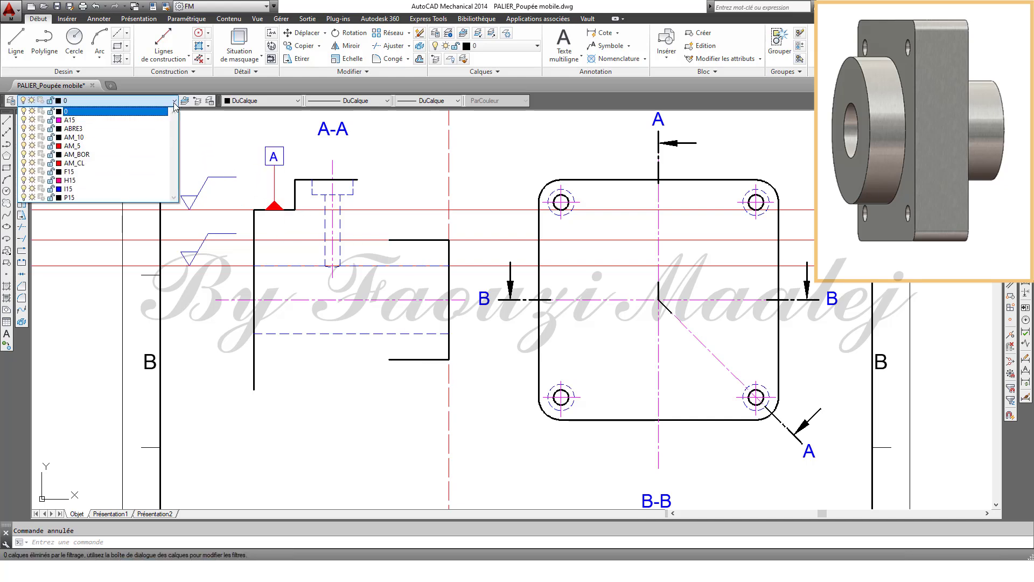
pyautogui.click(145, 199)
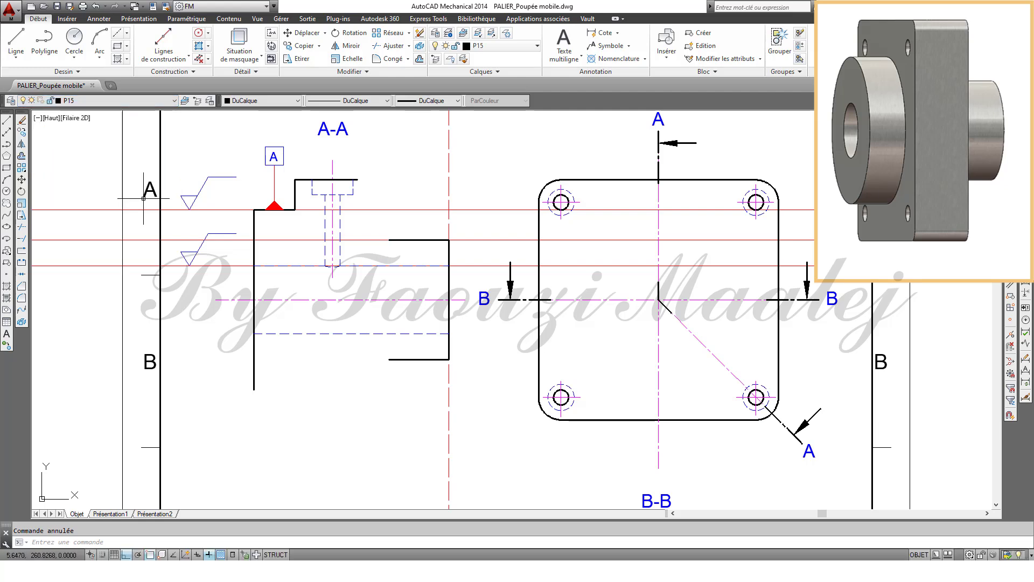
pyautogui.click(74, 37)
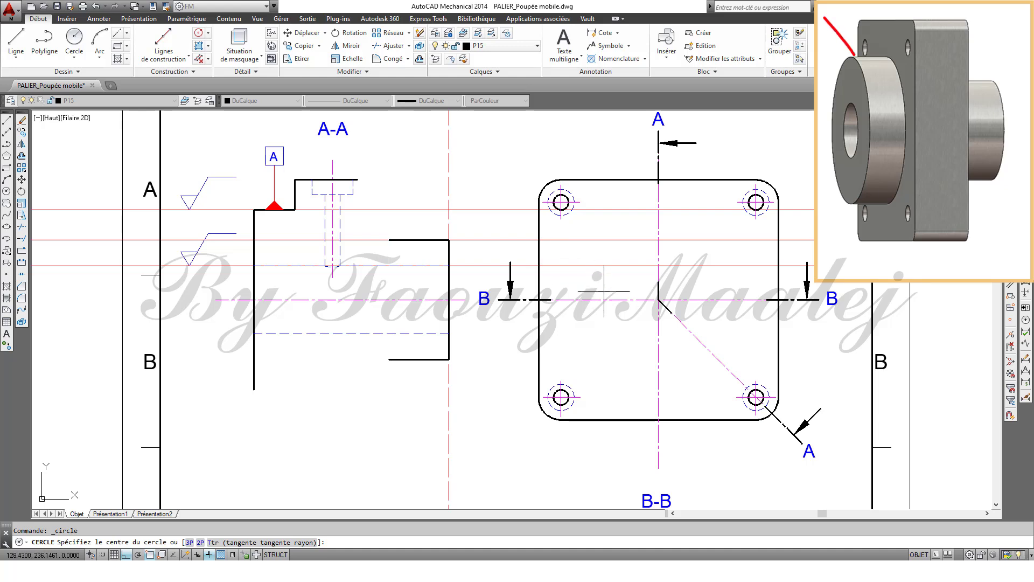
pyautogui.click(658, 299)
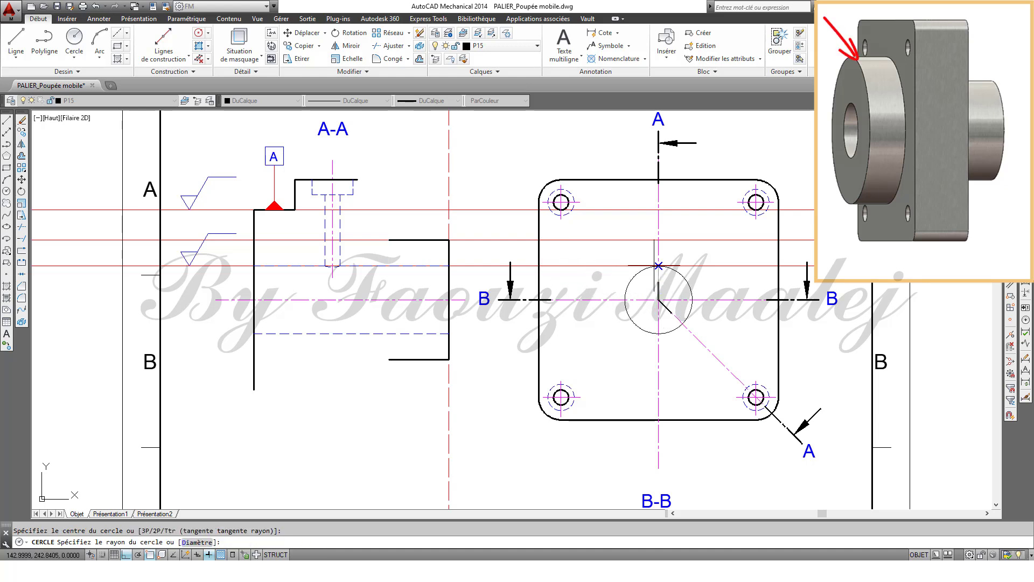
pyautogui.click(658, 209)
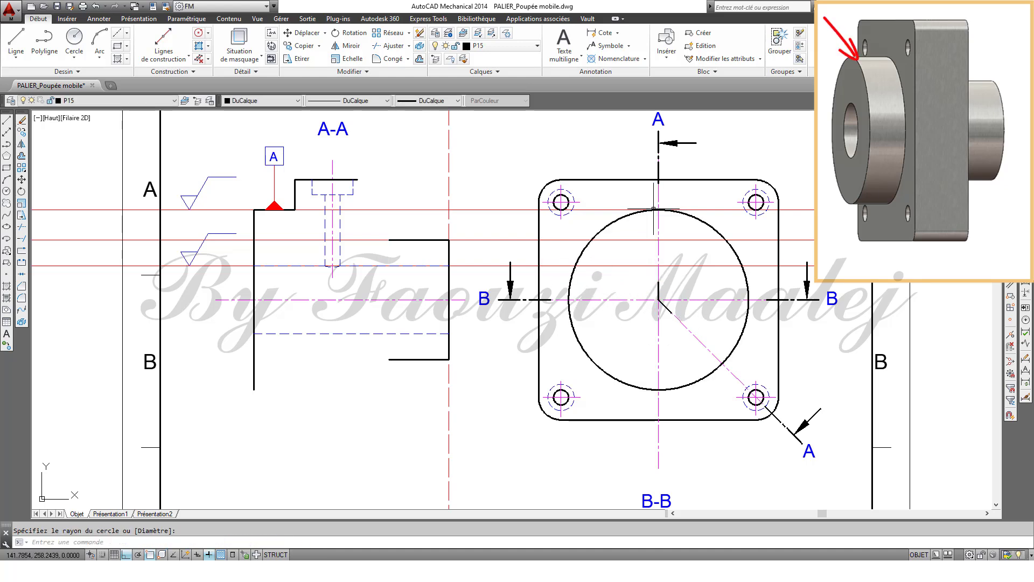
# - Draw the bore's circle at the square plate's centre, with its radius reaching the lowest of the three construction lines
pyautogui.click(74, 41)
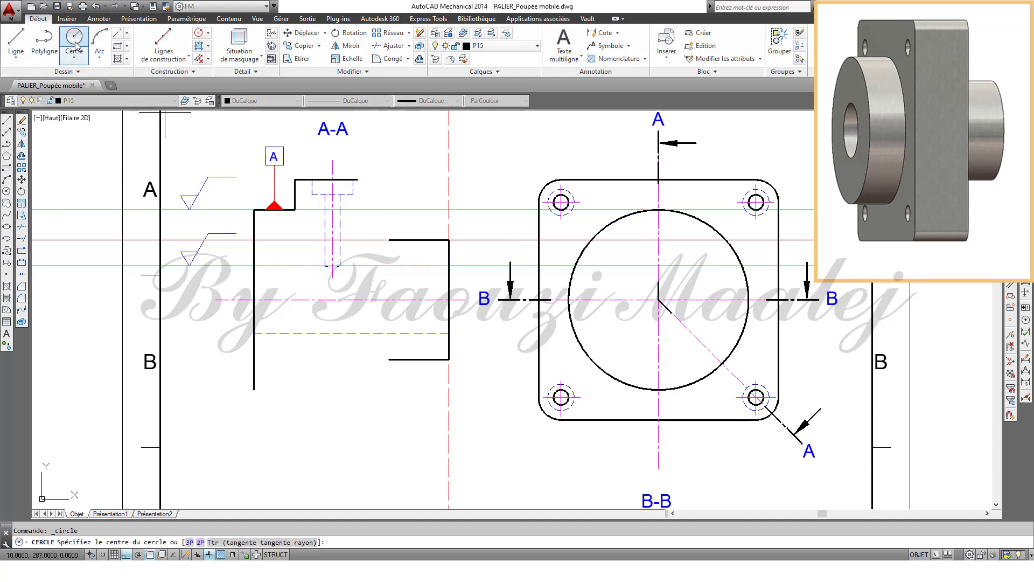
pyautogui.click(659, 300)
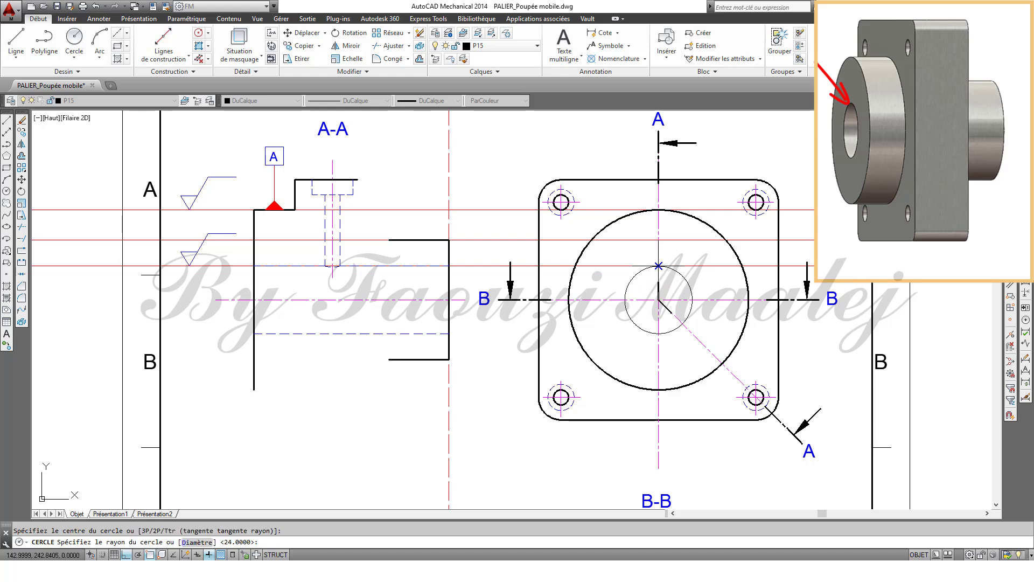
pyautogui.click(658, 267)
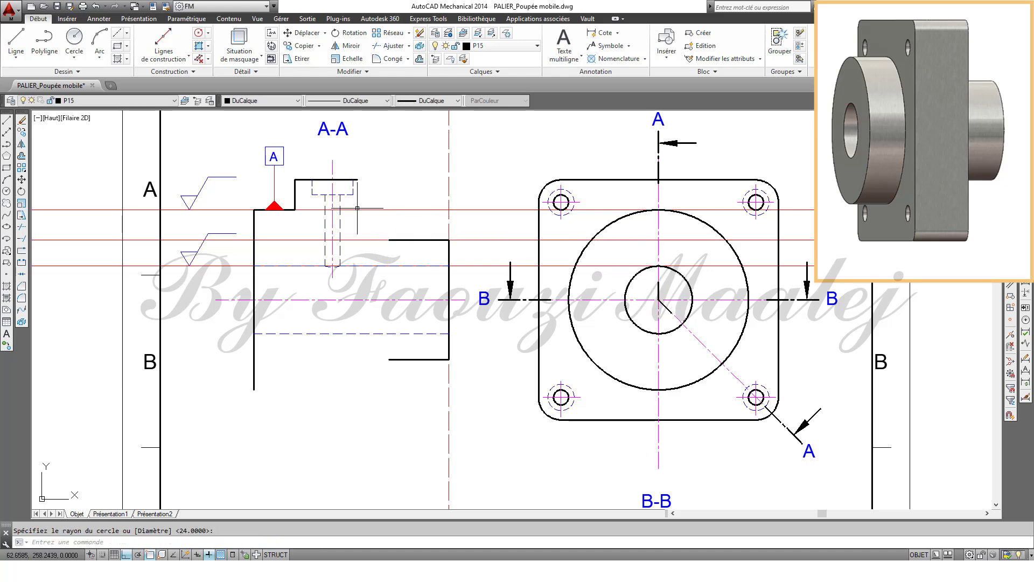
# - On layer I15, draw the small cylinder's hidden circle at the square plate's centre, with its radius reaching the middle construction line
pyautogui.click(175, 102)
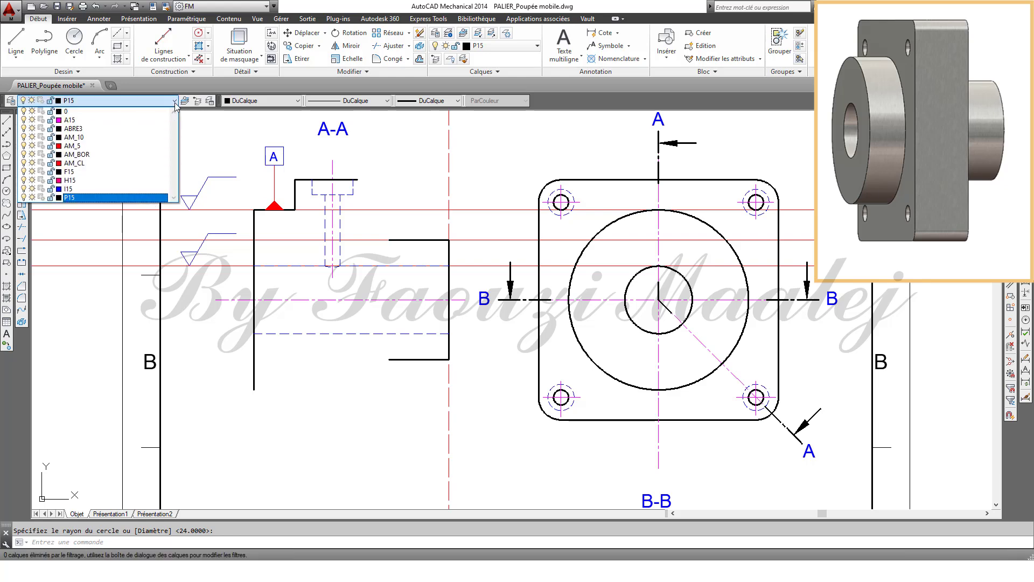
pyautogui.click(133, 189)
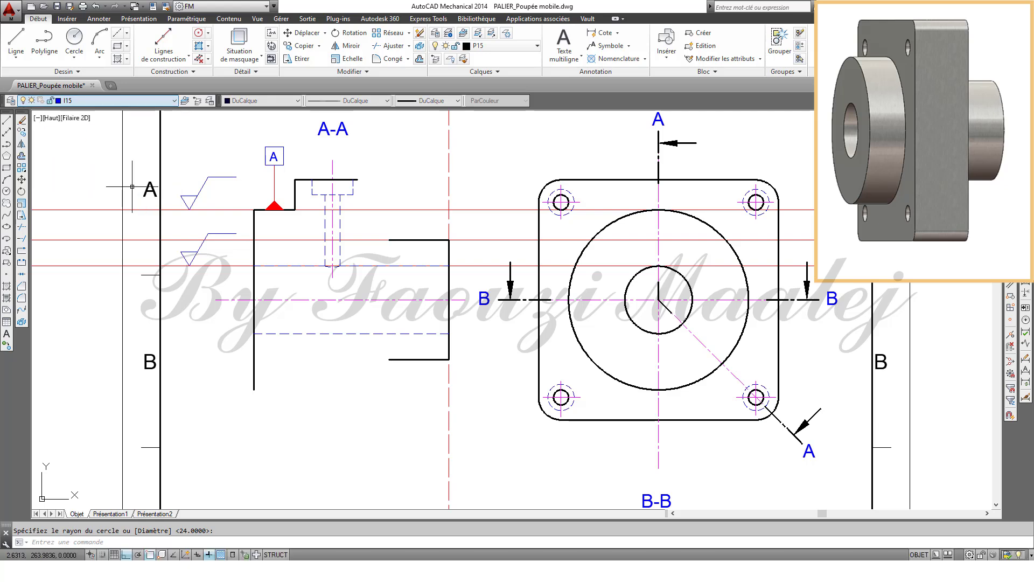
pyautogui.click(75, 41)
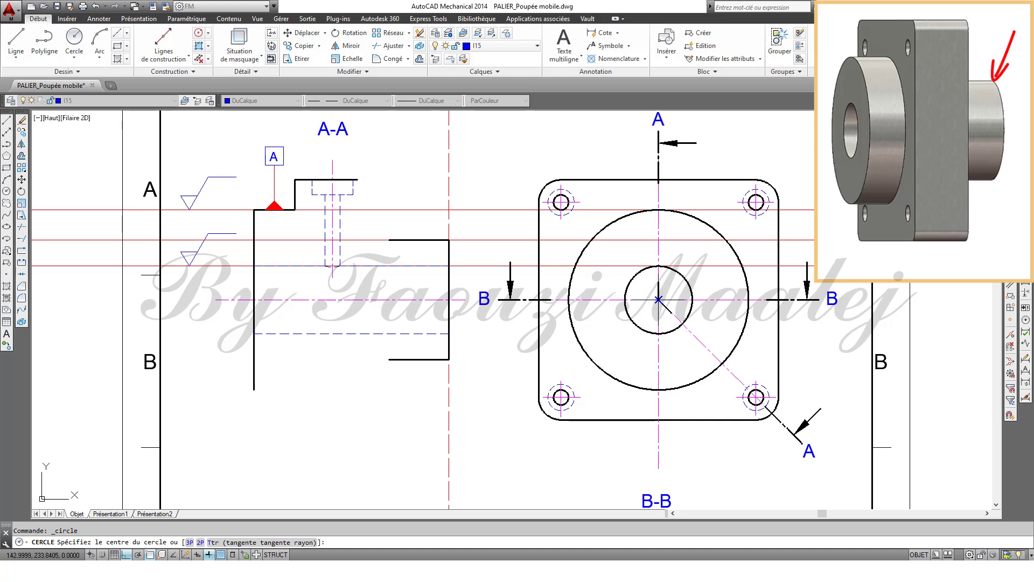
pyautogui.click(658, 299)
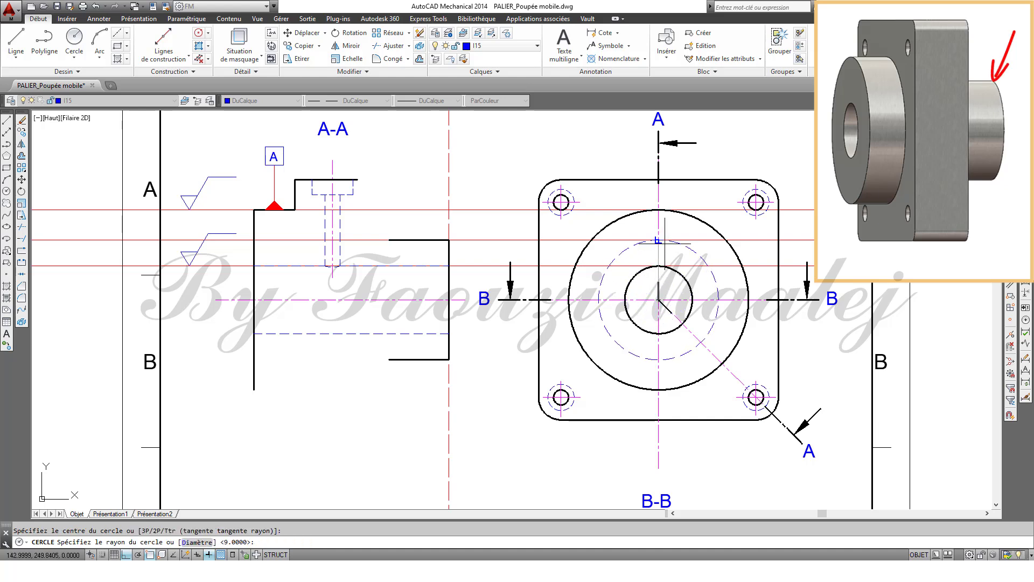
pyautogui.click(665, 242)
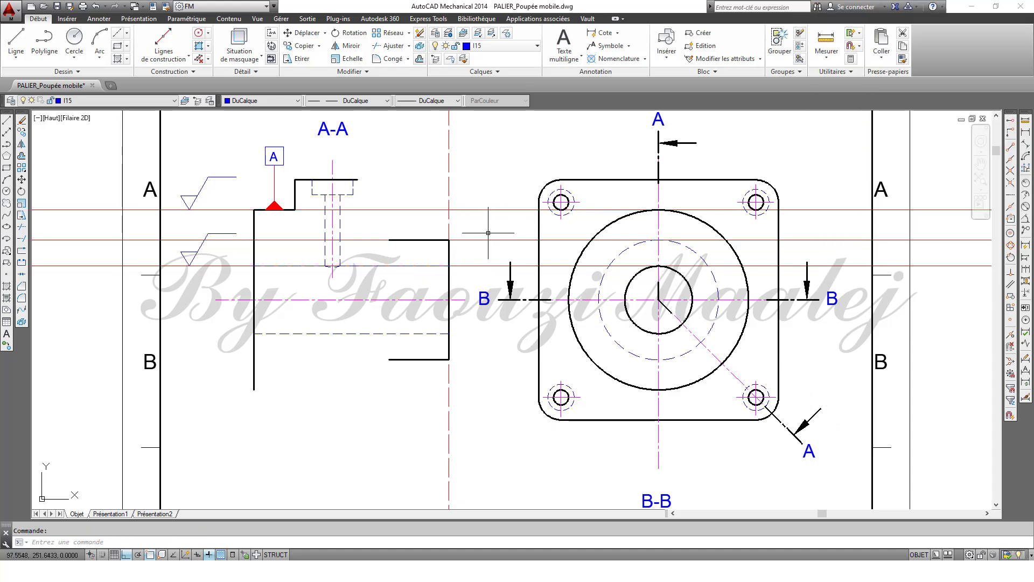
# - Delete the three horizontal construction lines projected from view A-A to the front view
pyautogui.click(208, 59)
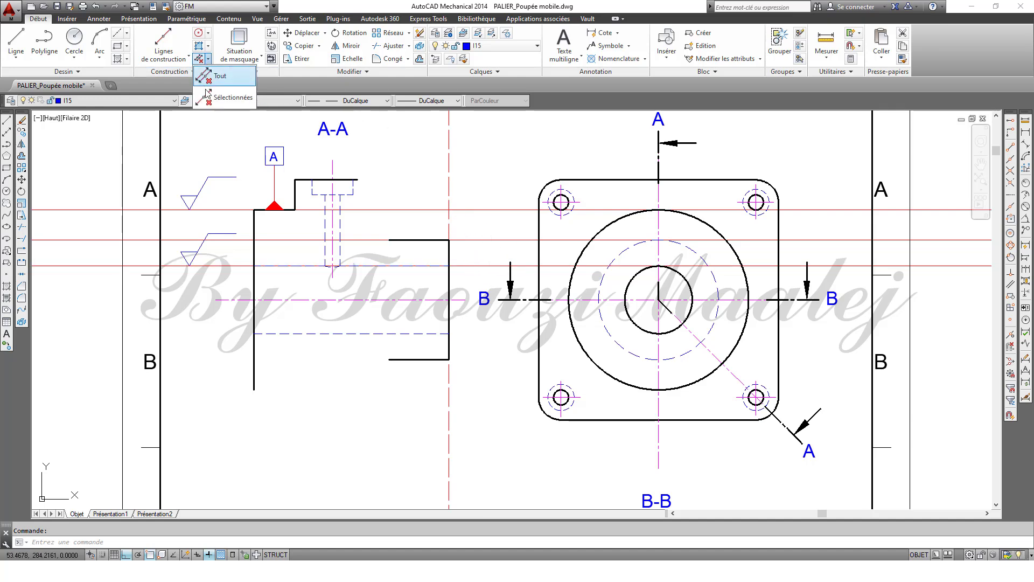
pyautogui.click(237, 103)
pyautogui.click(490, 181)
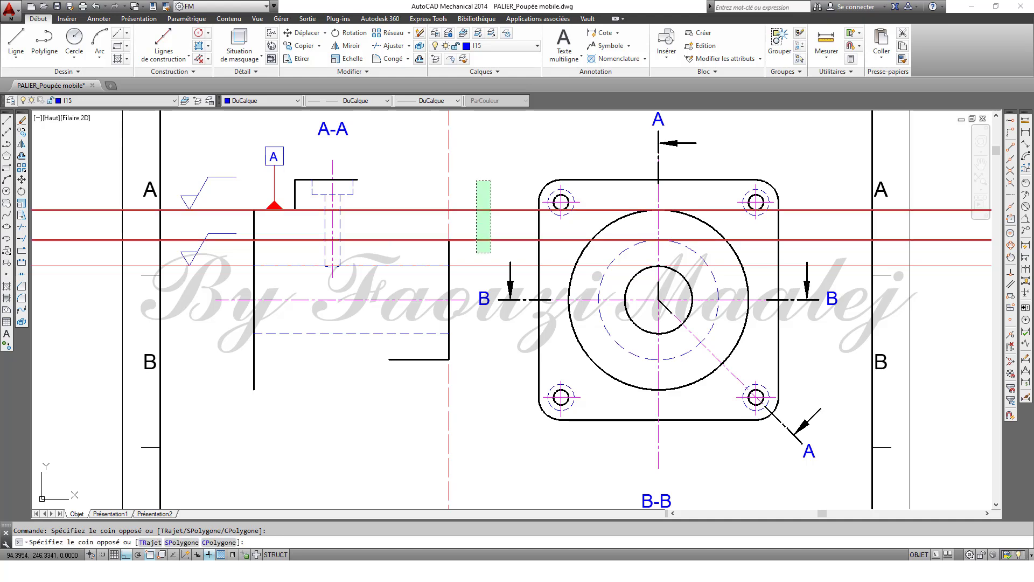
pyautogui.click(471, 275)
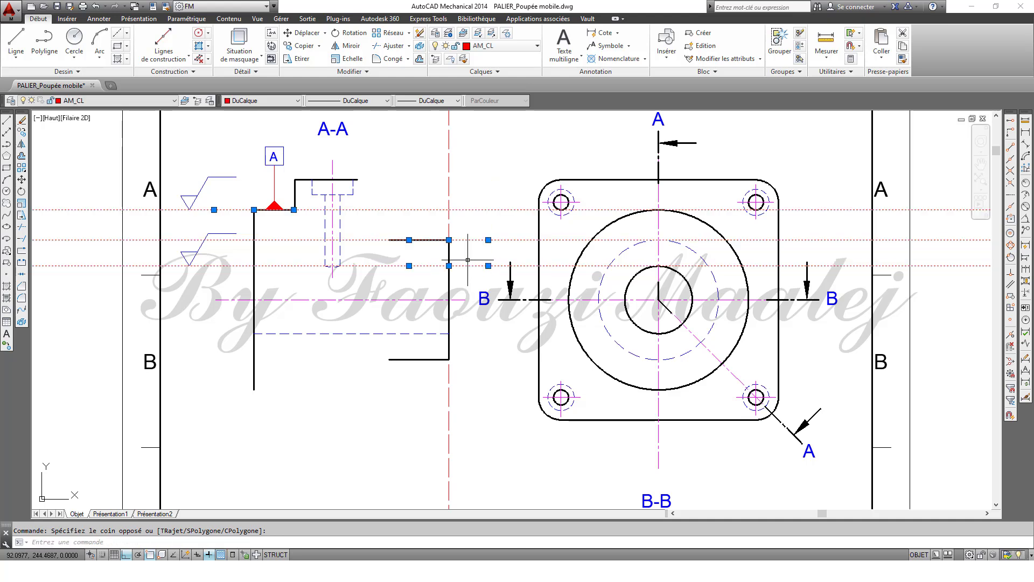
pyautogui.press('Delete')
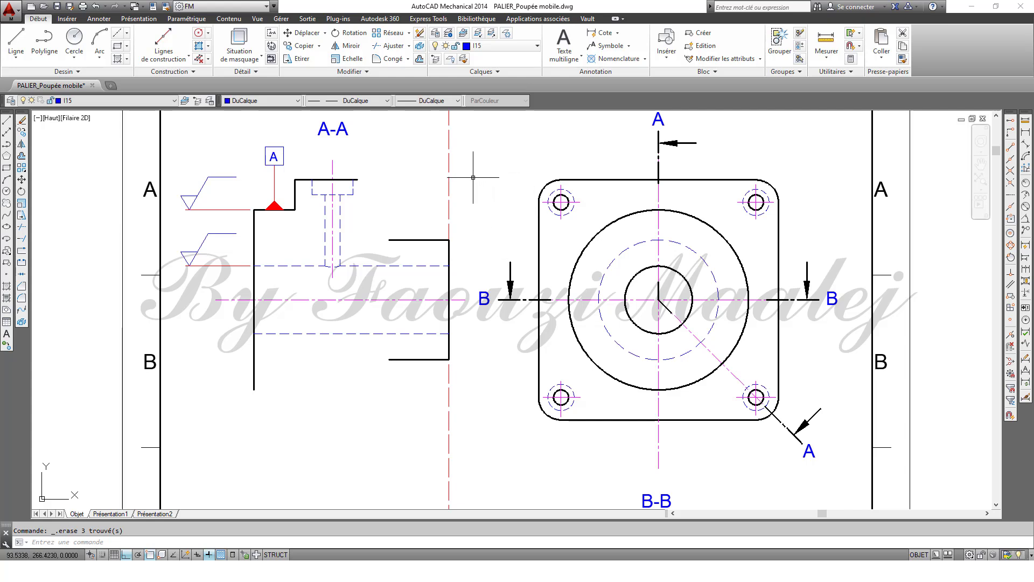
# - Copy the vertical counterbored hole with its axis from view A-A to the midpoint of the square plate's upper edge in the front view
pyautogui.click(354, 253)
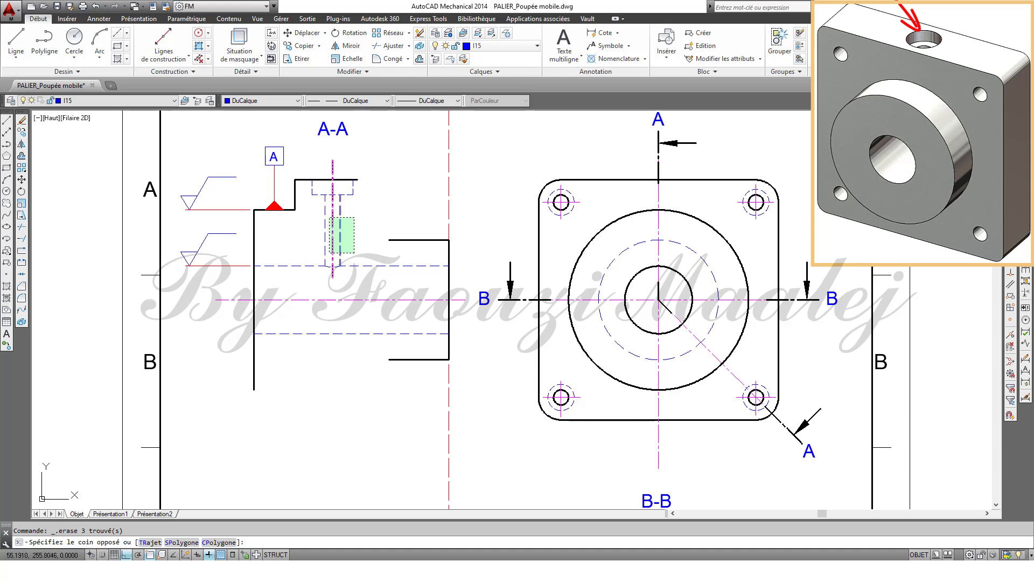
pyautogui.click(309, 186)
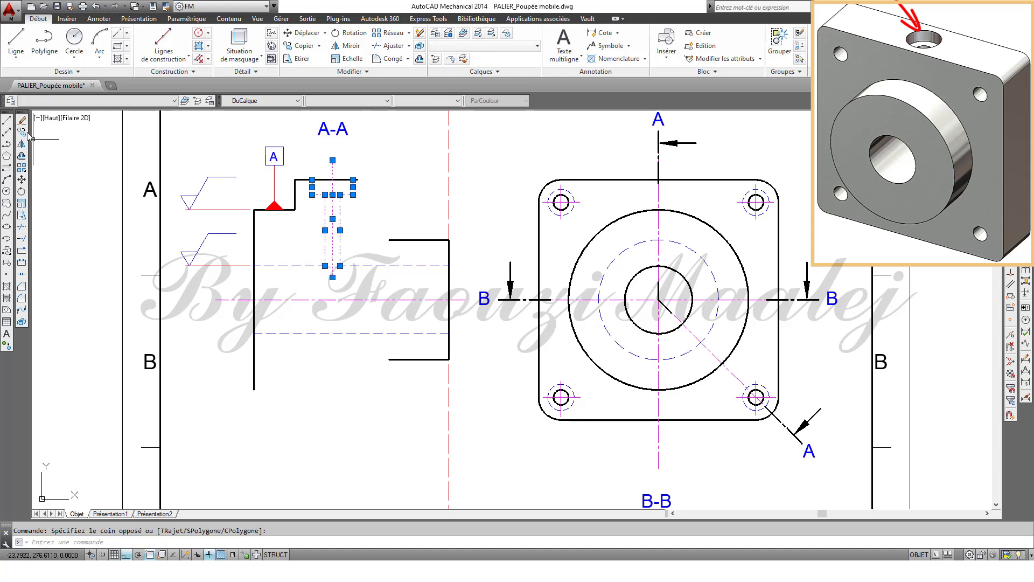
pyautogui.click(301, 46)
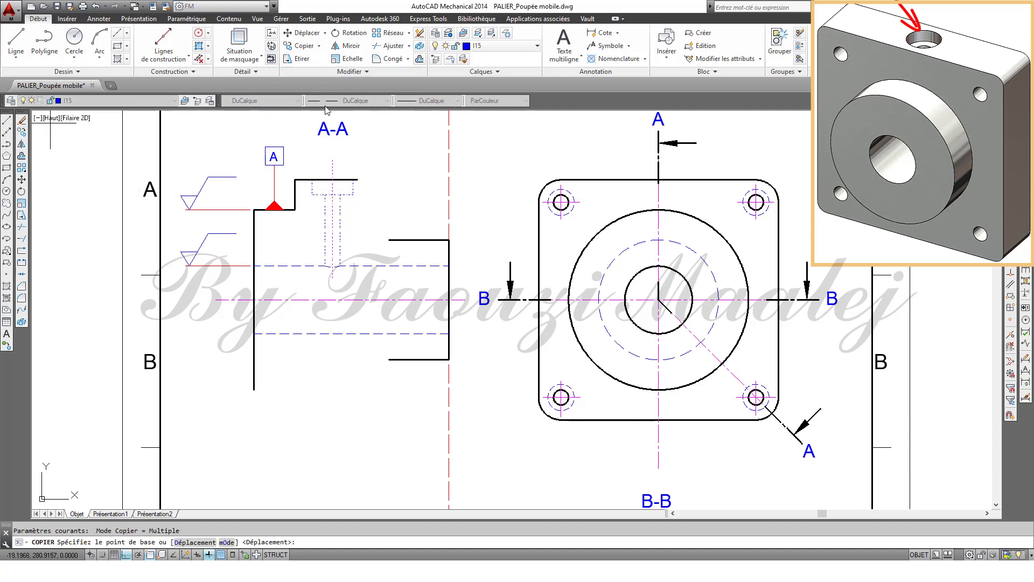
pyautogui.click(332, 179)
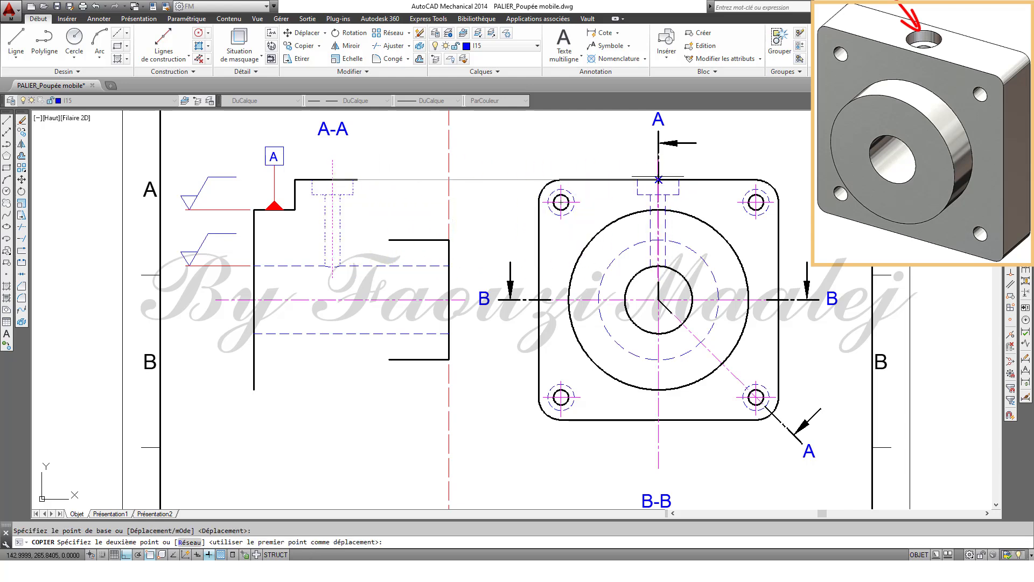
pyautogui.click(658, 180)
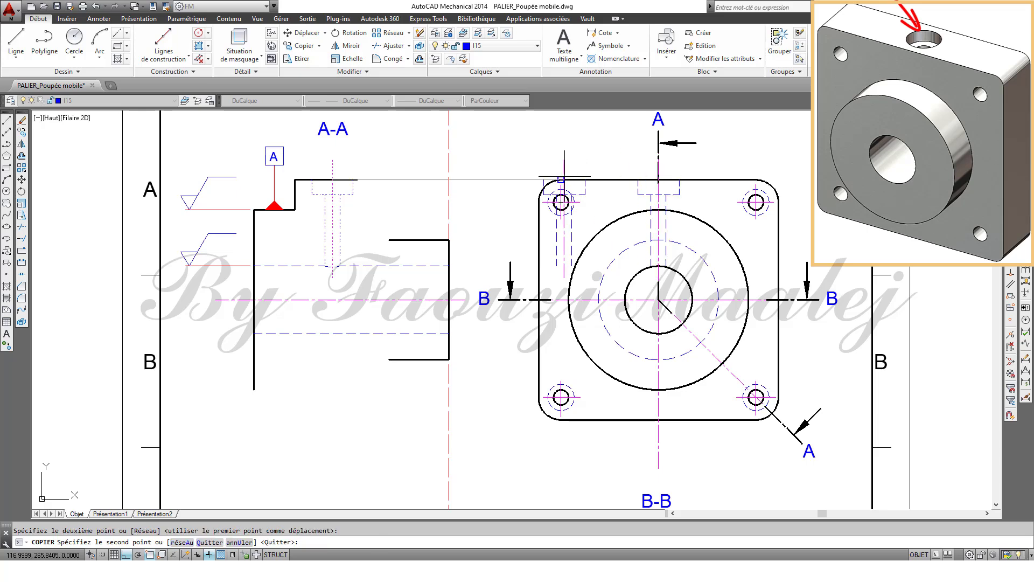
pyautogui.press('Escape')
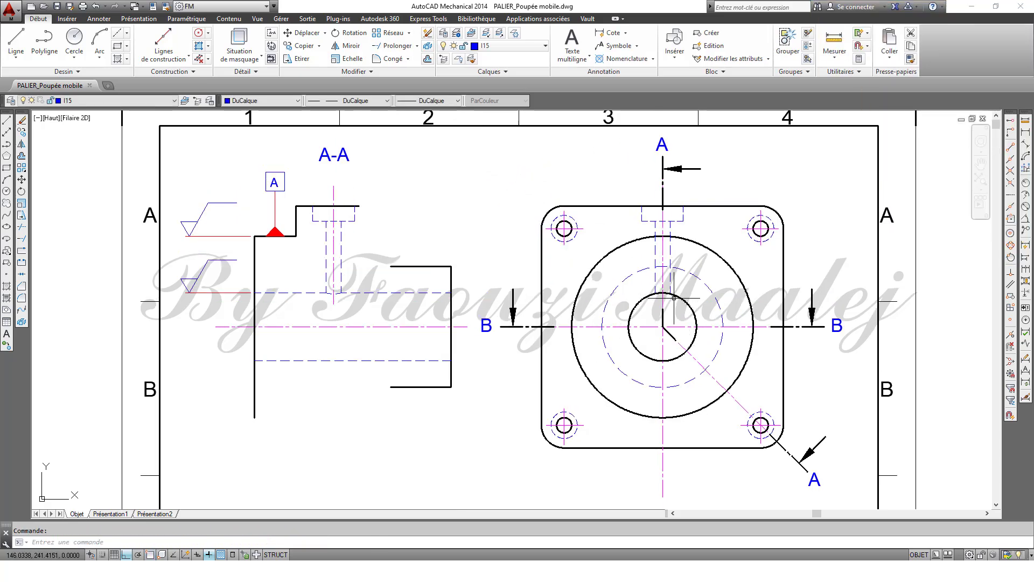
# - Extend the copied hole's two hidden edges down to the bore circle in the front view
pyautogui.scroll(8, 675, 298)
pyautogui.scroll(4, 675, 298)
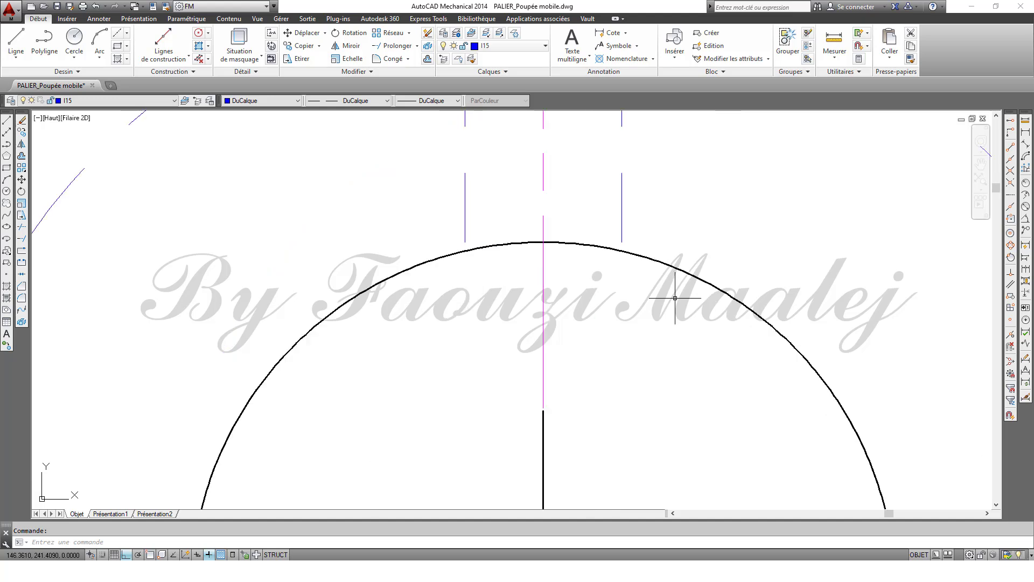
pyautogui.press('Escape')
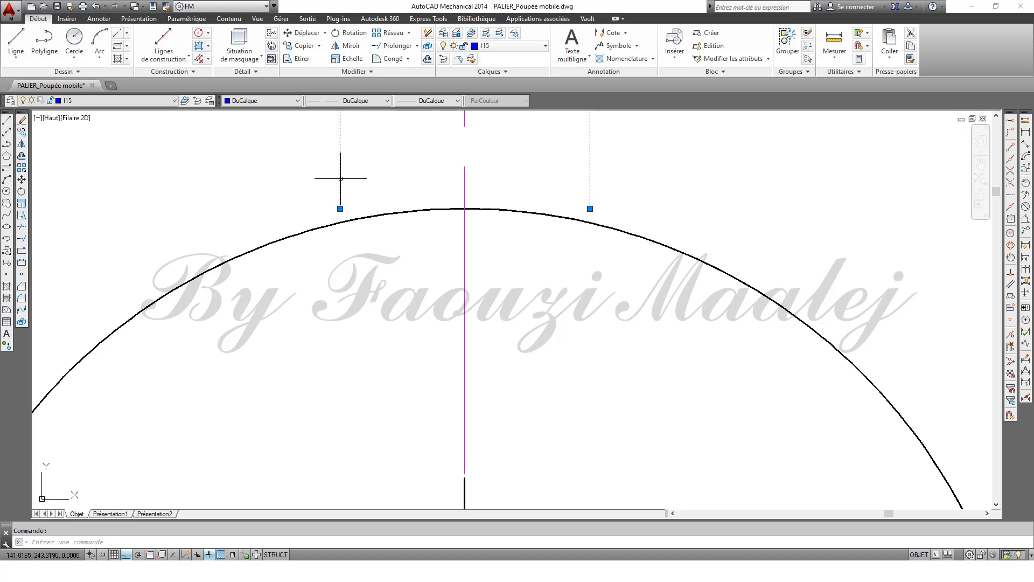
pyautogui.press('Escape')
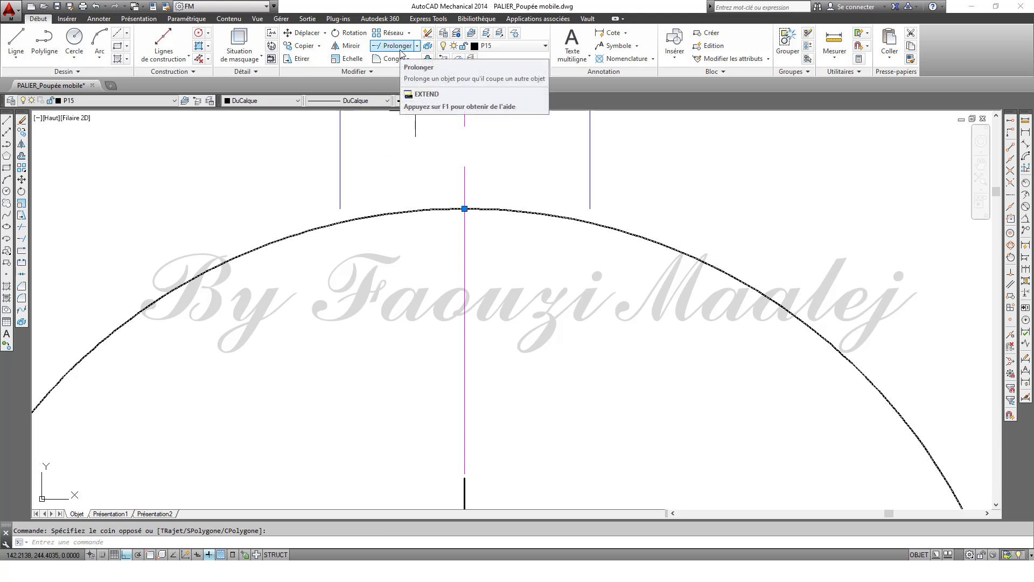
pyautogui.click(397, 50)
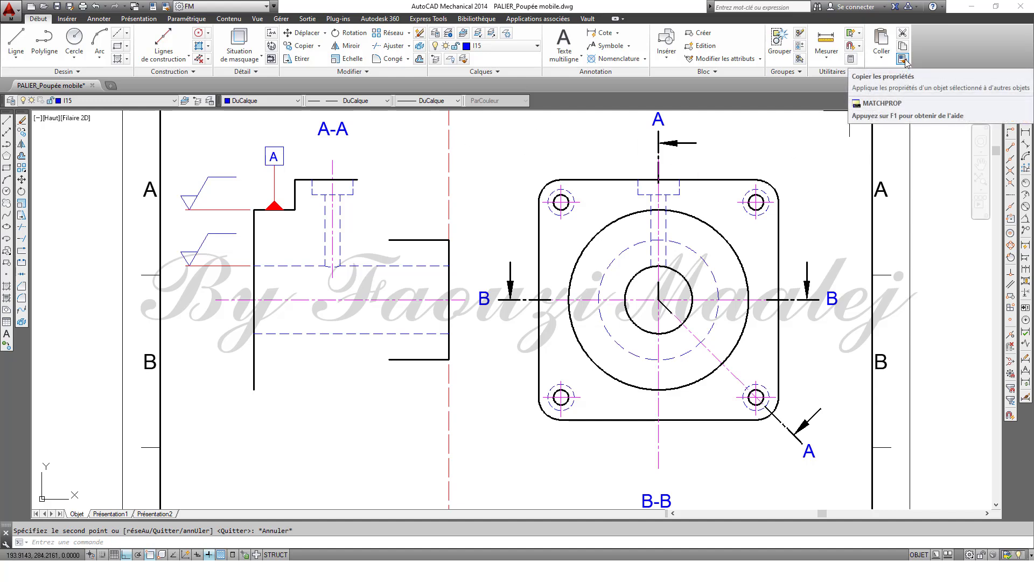
# - Match the properties of the small cylinder's dashed circle to those of the bore's lower hidden line in view A-A
pyautogui.click(903, 59)
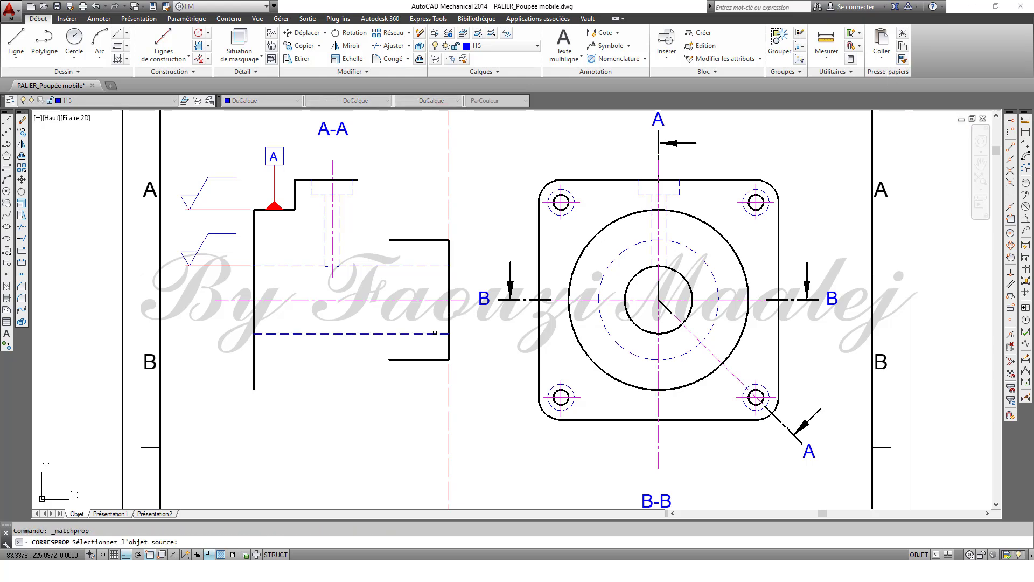
pyautogui.click(434, 333)
pyautogui.click(580, 324)
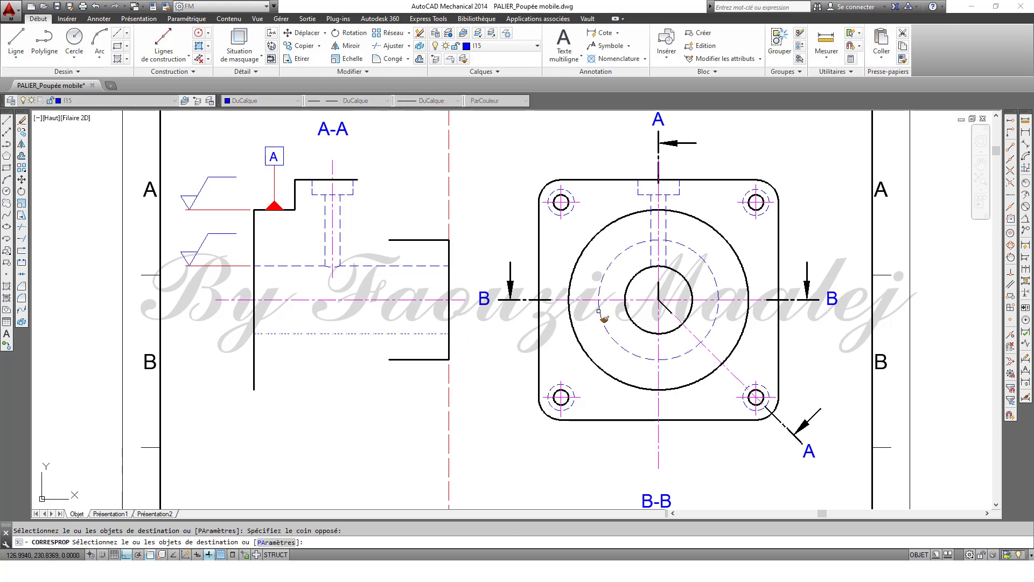
pyautogui.press('Escape')
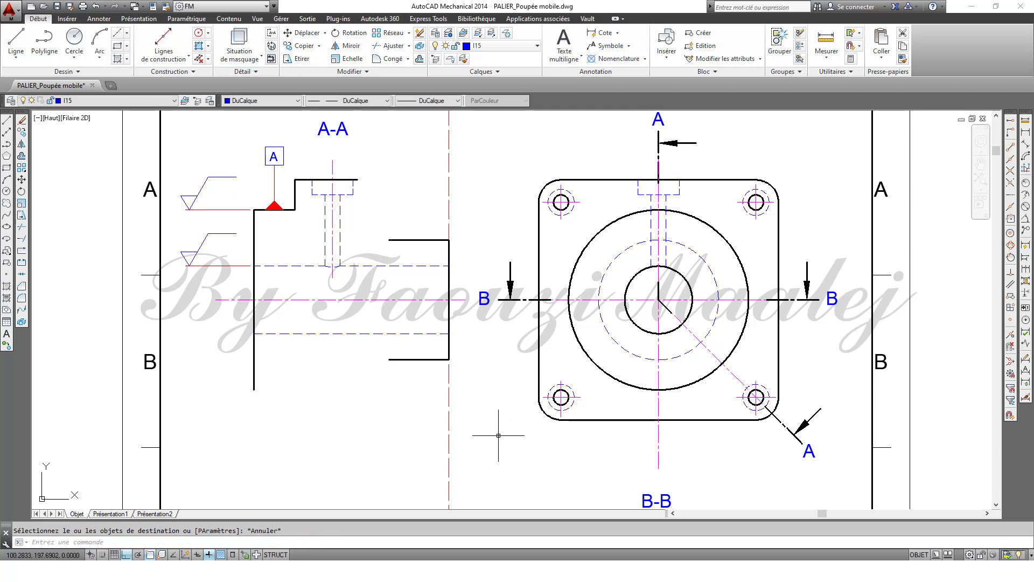
pyautogui.press('Escape')
# - Delete the cutting-plane mark on the left side of the front view, including its arrow and letter B
pyautogui.doubleClick(500, 439)
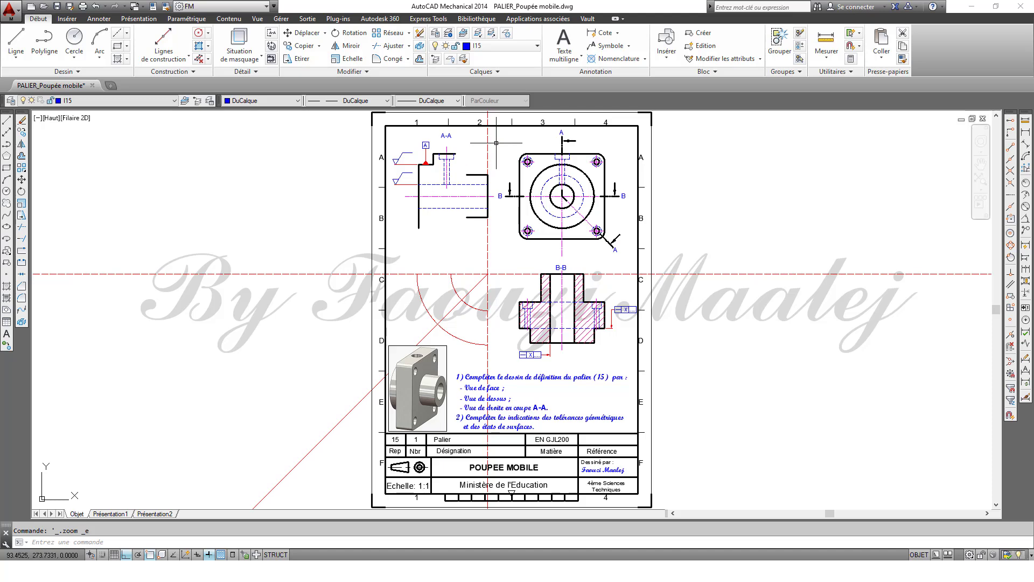
pyautogui.rightClick(496, 143)
pyautogui.click(539, 312)
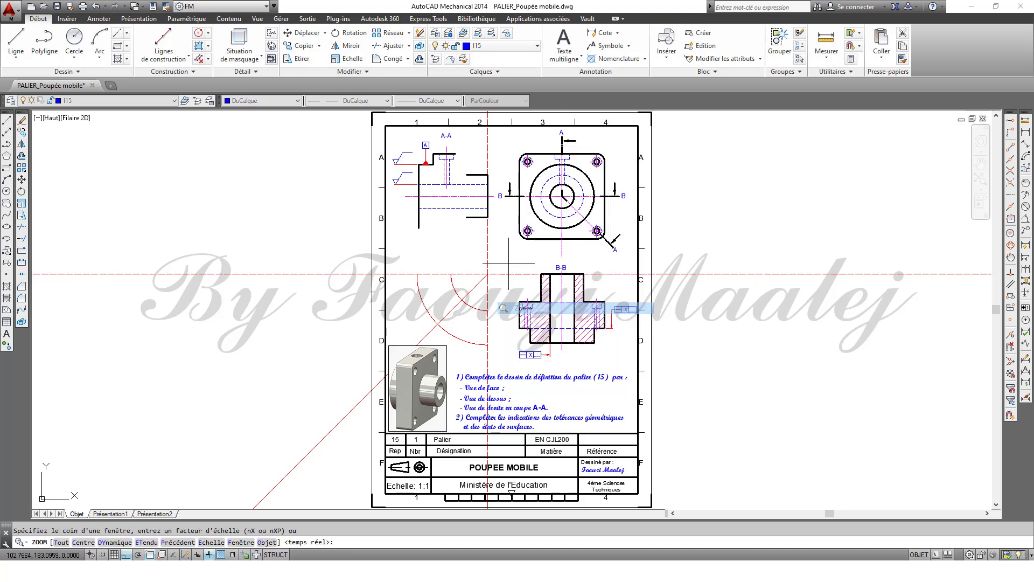
pyautogui.click(494, 149)
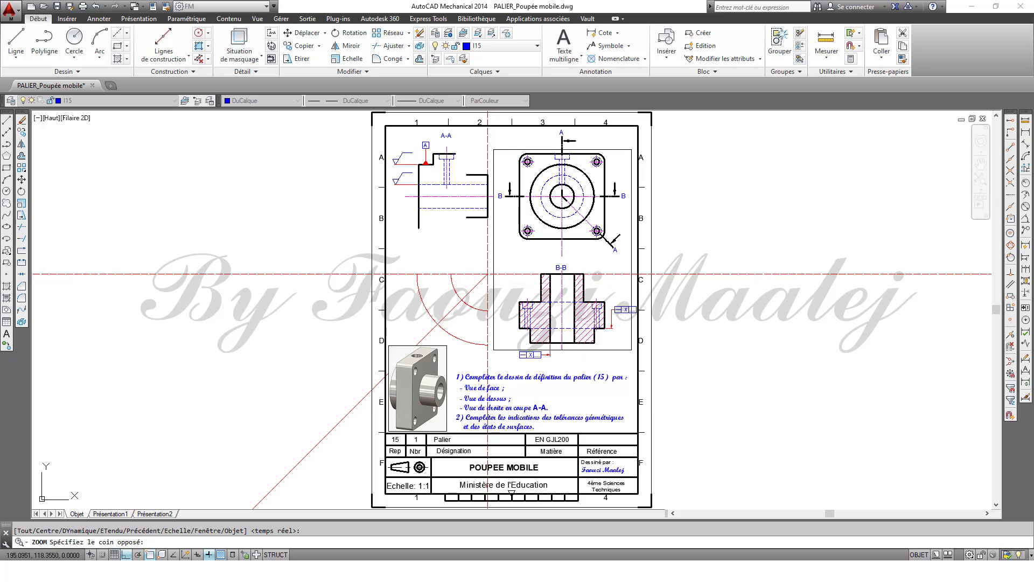
pyautogui.click(632, 347)
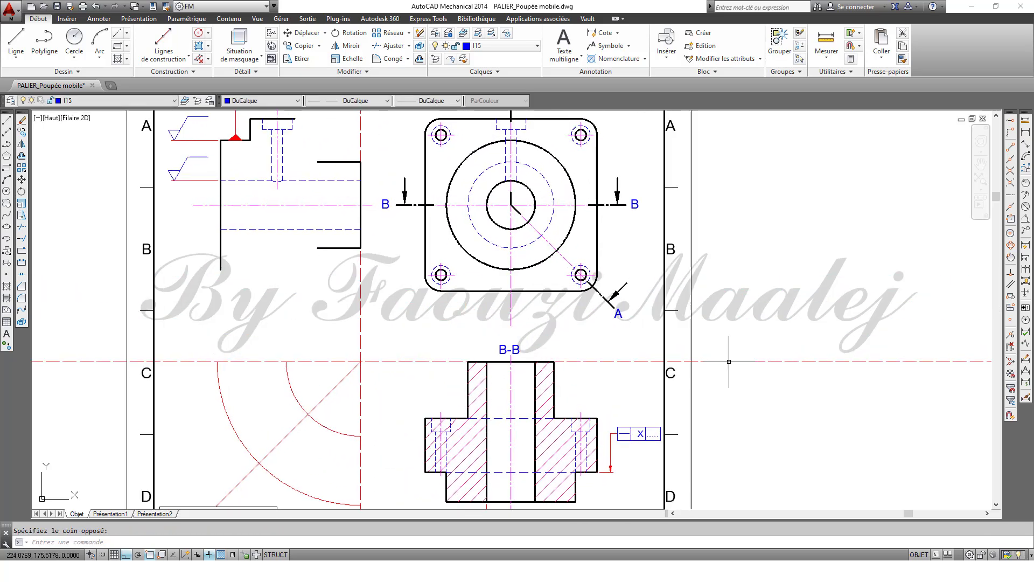
pyautogui.click(376, 226)
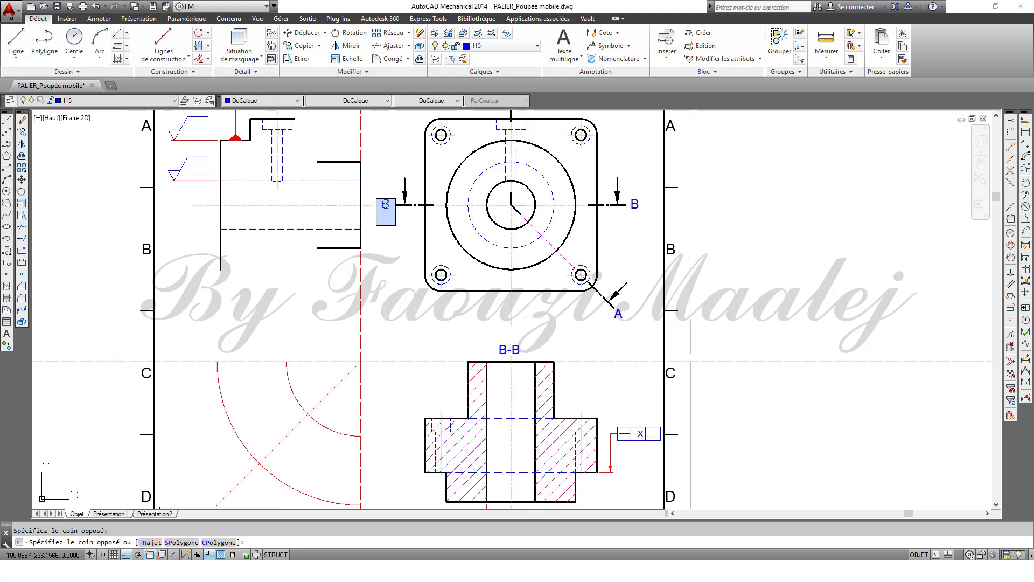
pyautogui.click(447, 178)
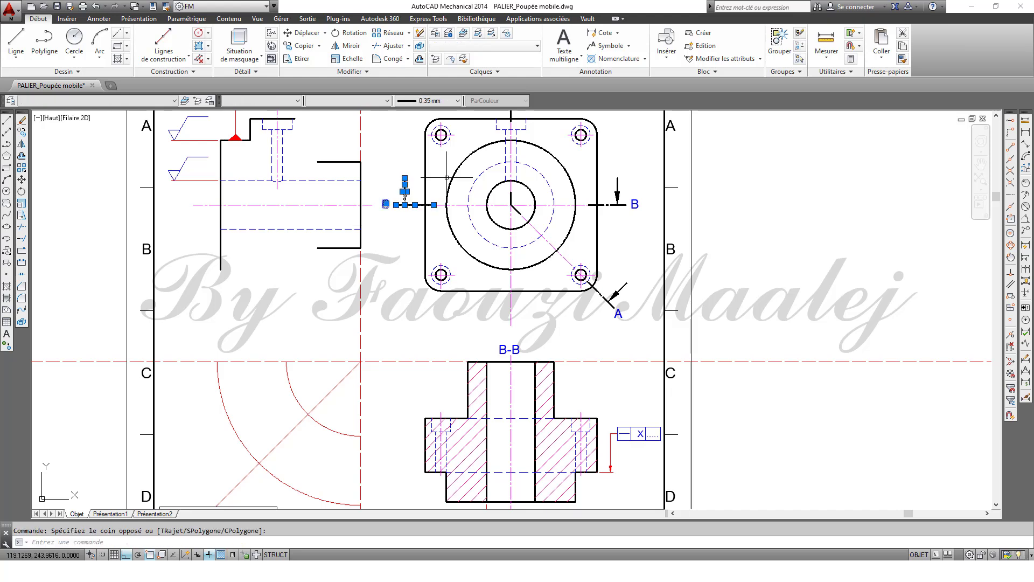
pyautogui.press('Delete')
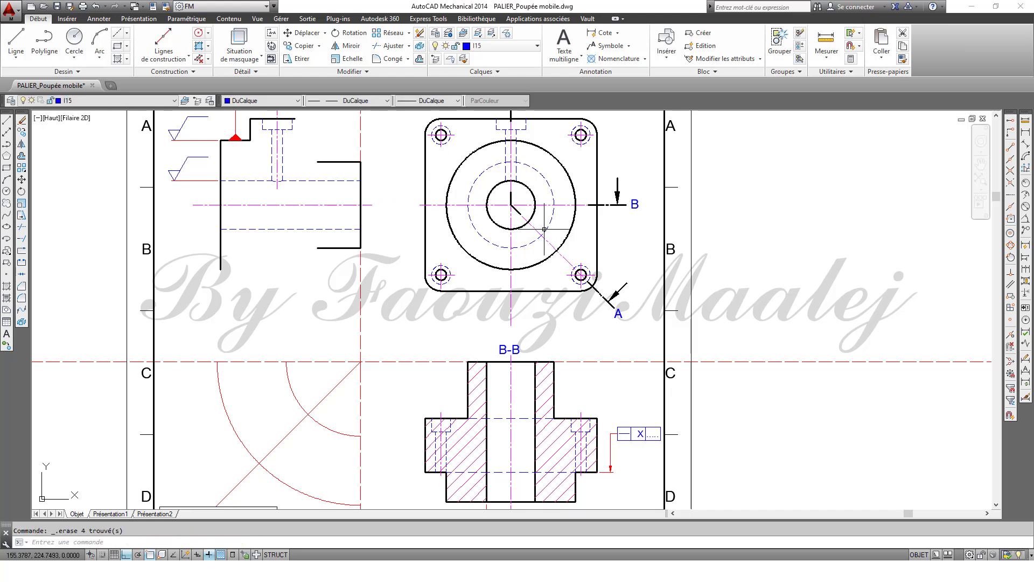
# - Delete the front view's right-hand B cutting-plane mark and the B-B title above the lower view
pyautogui.click(581, 232)
pyautogui.click(646, 167)
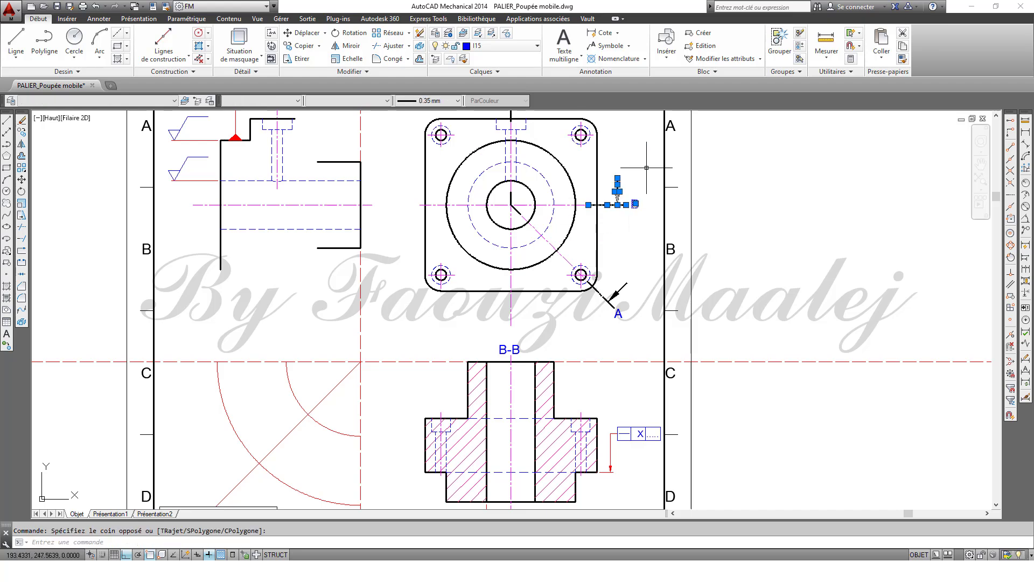
pyautogui.press('Delete')
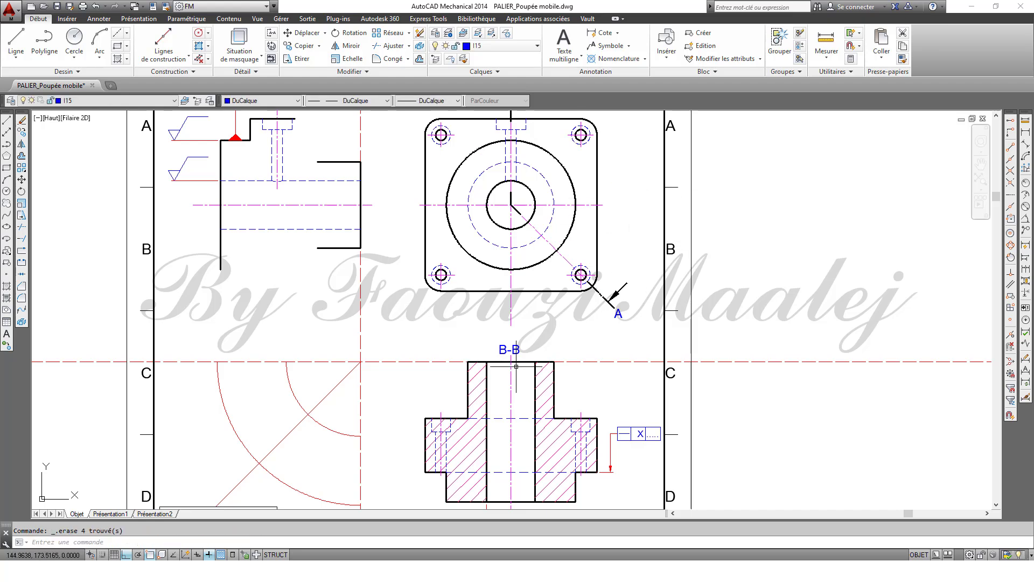
pyautogui.click(519, 352)
pyautogui.press('Delete')
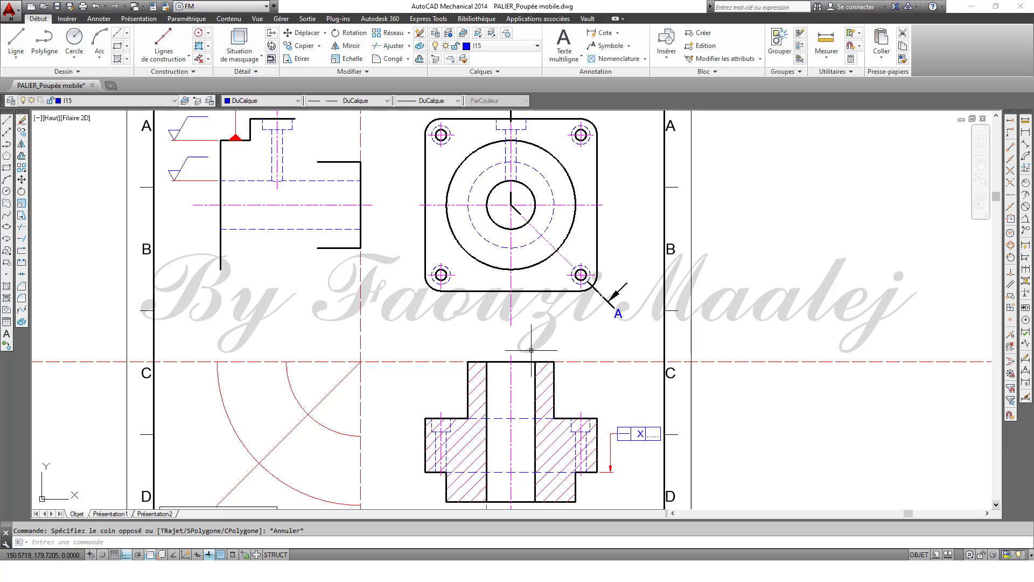
# - Move the section hatching out of the lower view into the blank area left of the drawing sheet, with Ortho off
pyautogui.click(546, 379)
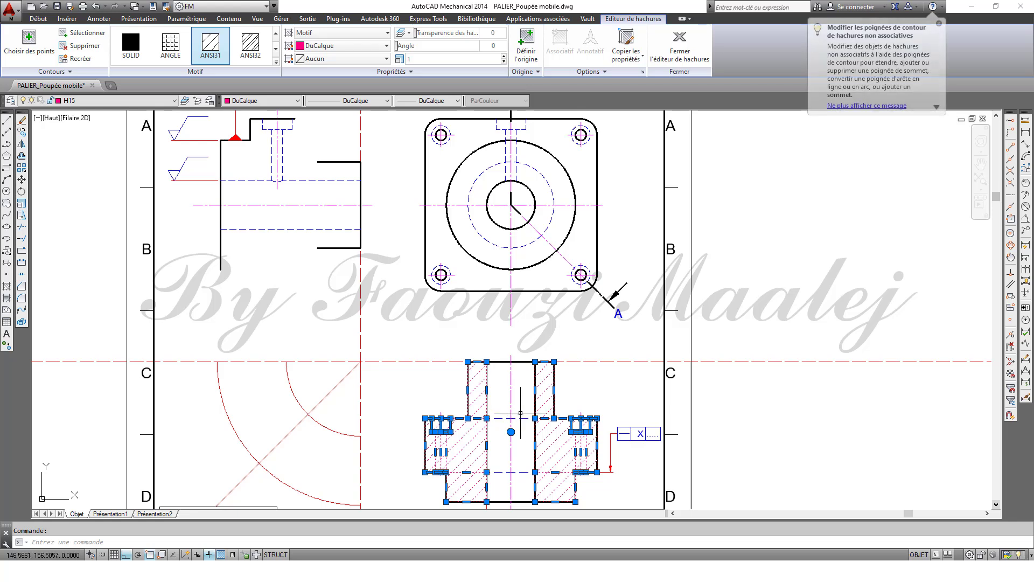
pyautogui.press('F8')
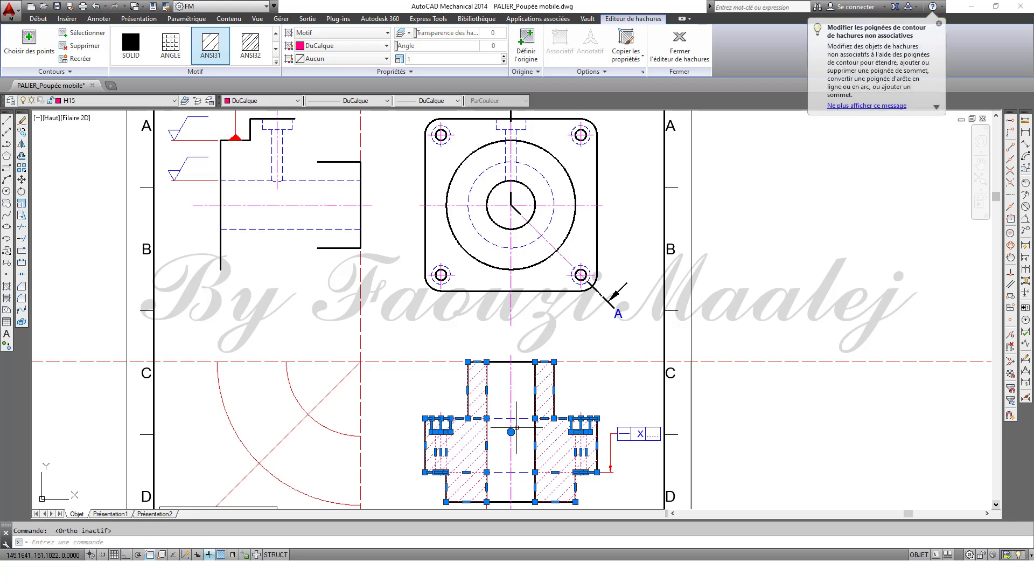
pyautogui.click(511, 432)
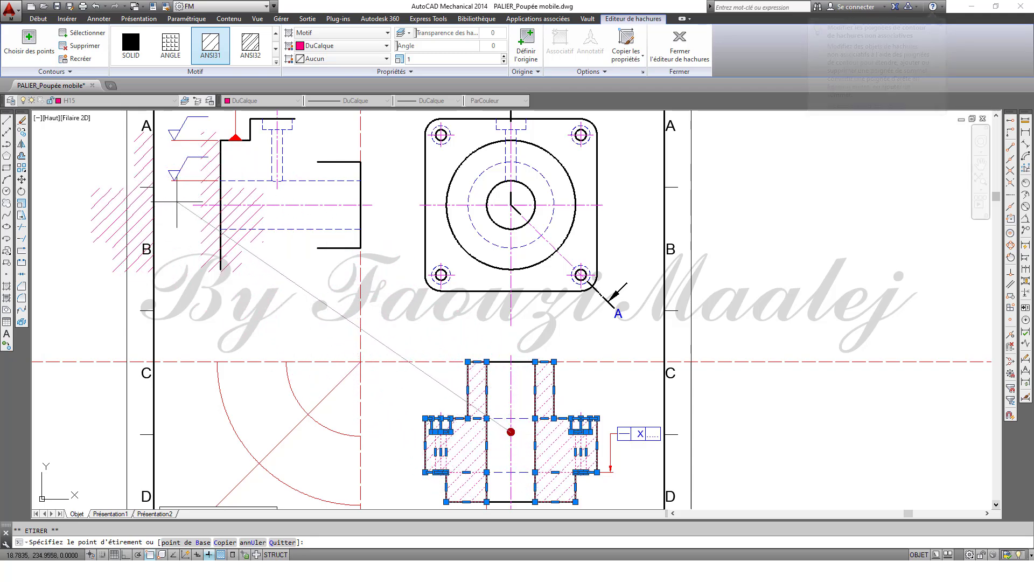
pyautogui.click(56, 212)
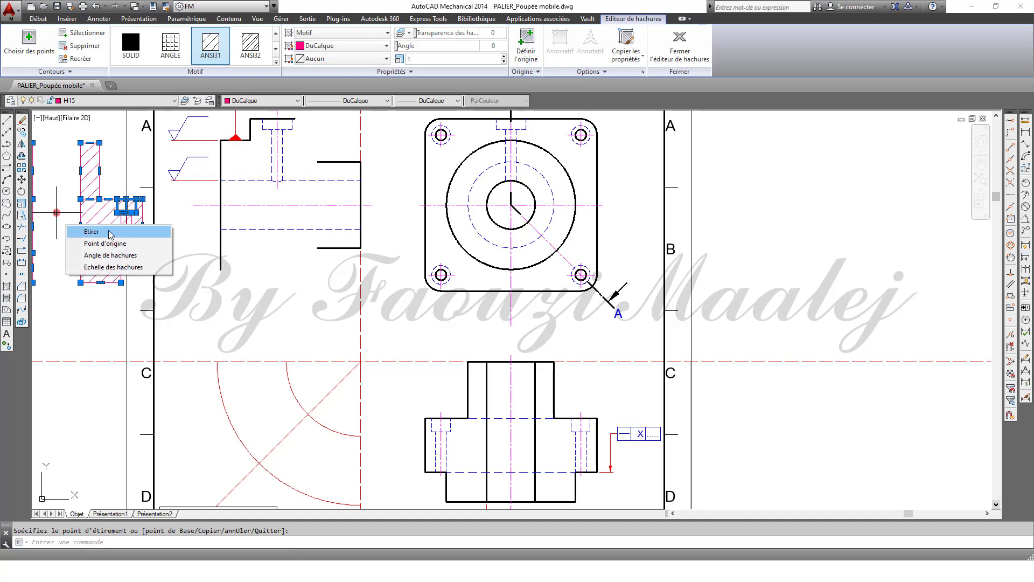
pyautogui.hotkey('ctrl', 'z')
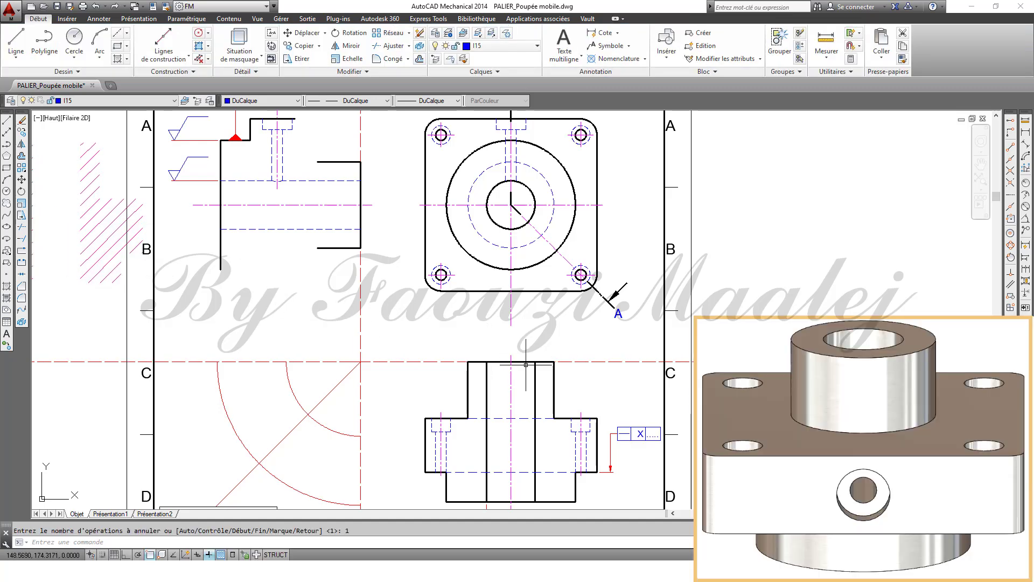
# - Put the bore's two vertical edges in the top view on layer I15
pyautogui.click(535, 380)
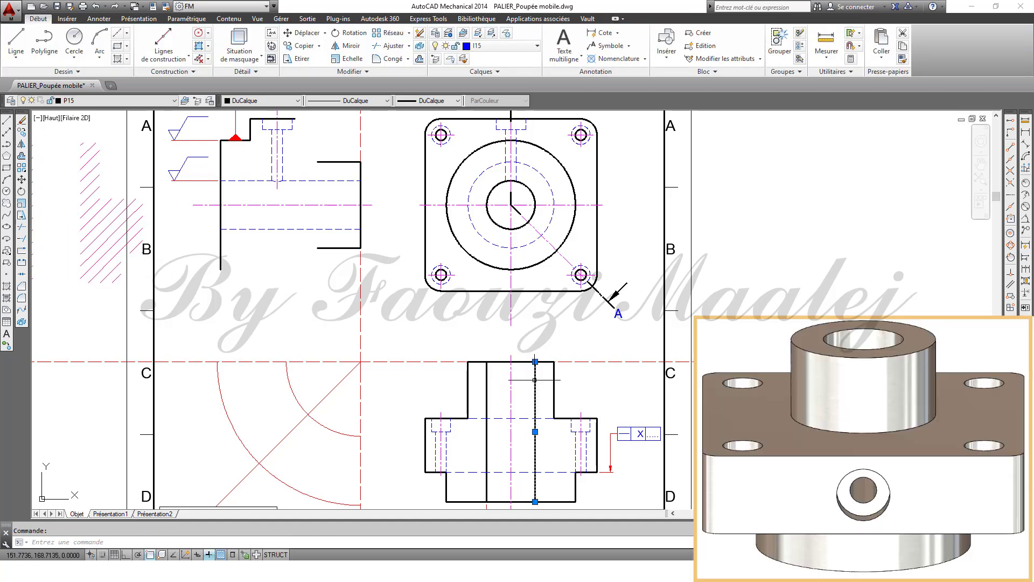
pyautogui.click(487, 383)
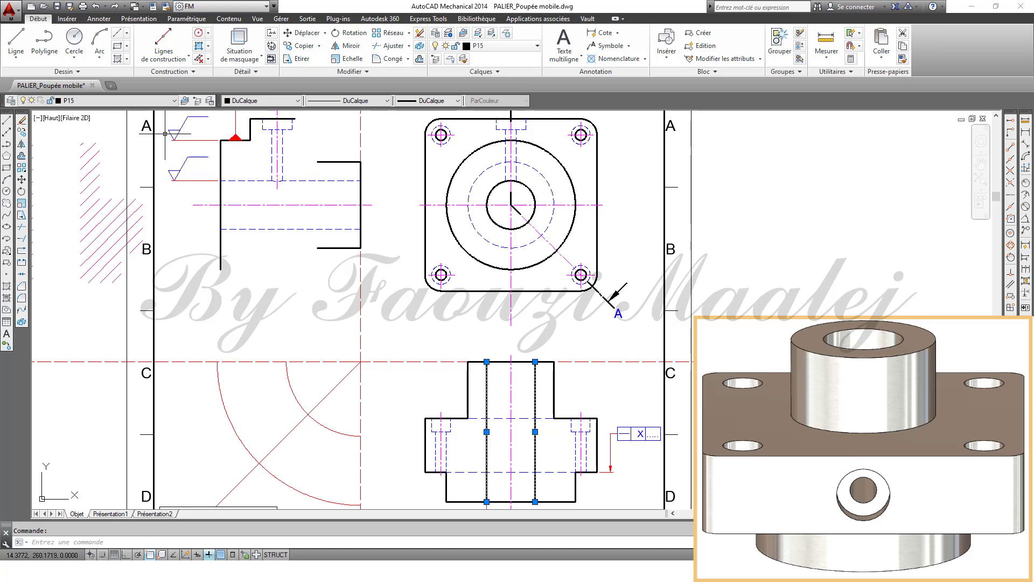
pyautogui.click(174, 101)
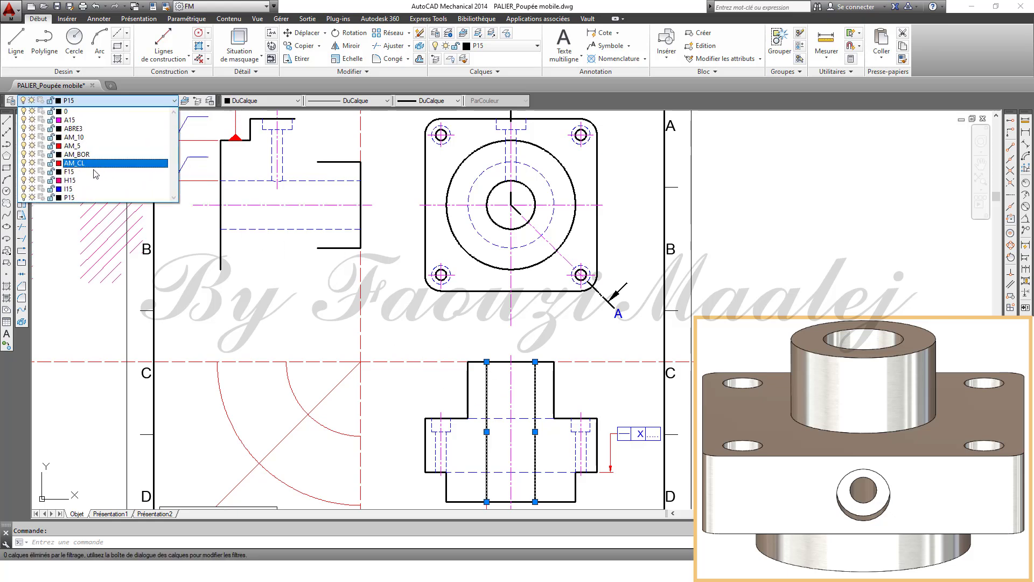
pyautogui.click(94, 192)
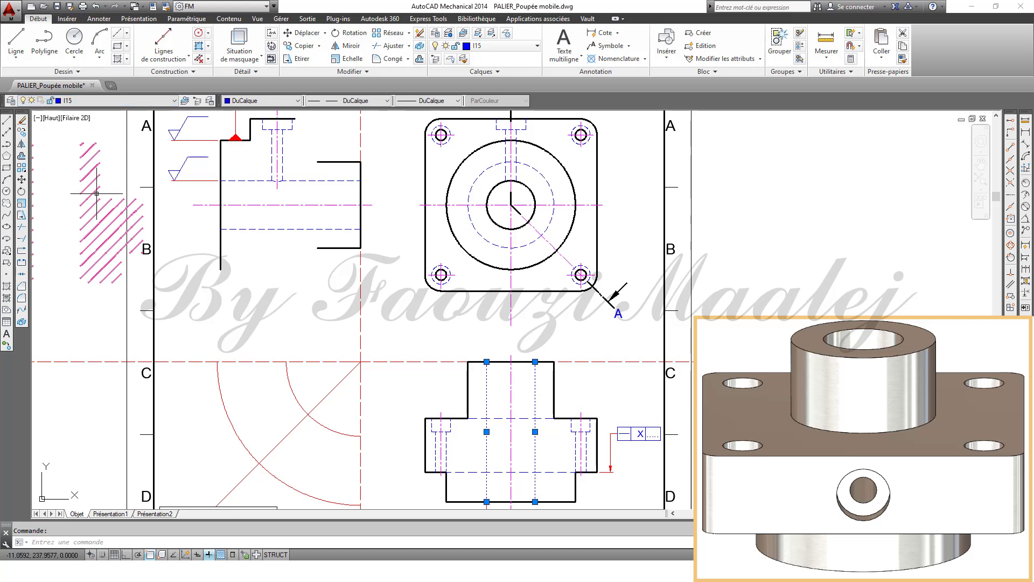
pyautogui.press('Escape')
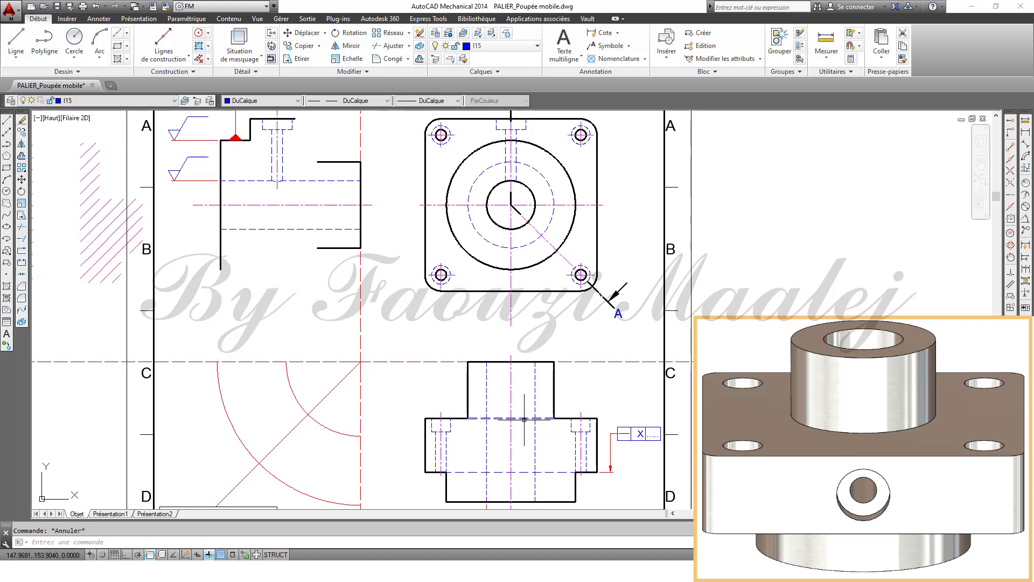
# - Put the two horizontal hidden shoulder lines of the top view on layer P15 and save the drawing
pyautogui.click(523, 402)
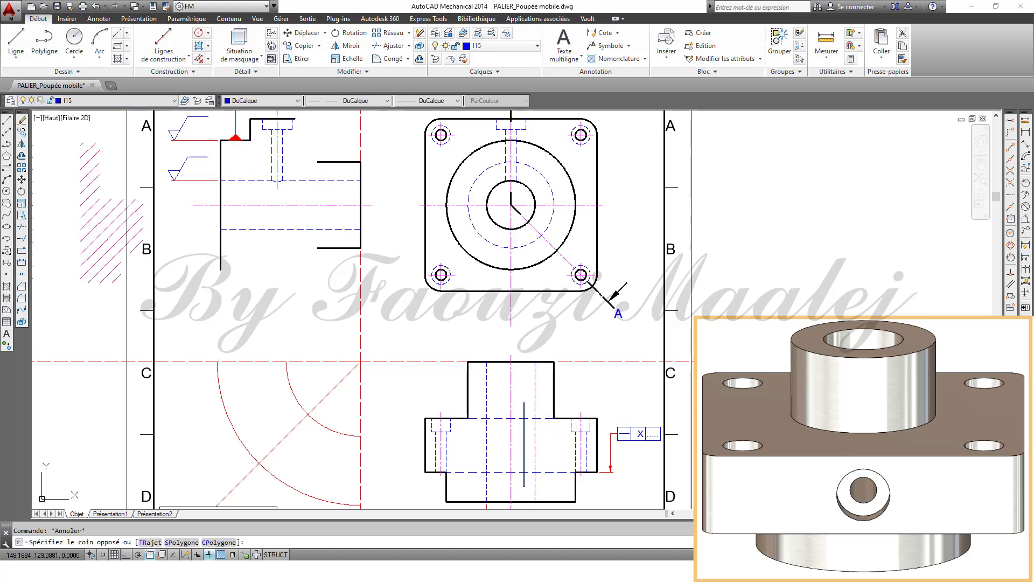
pyautogui.click(518, 489)
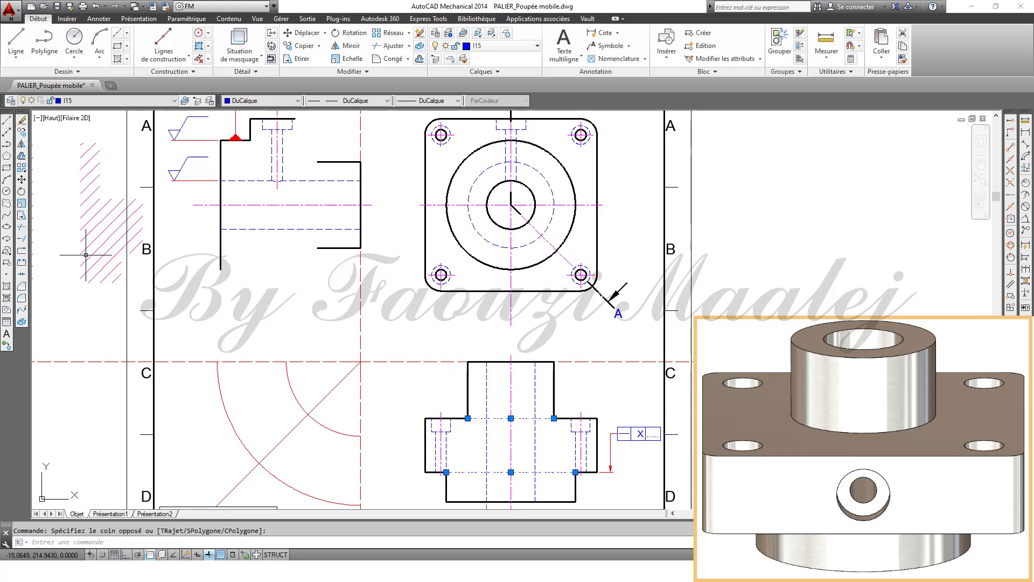
pyautogui.click(174, 101)
pyautogui.click(82, 197)
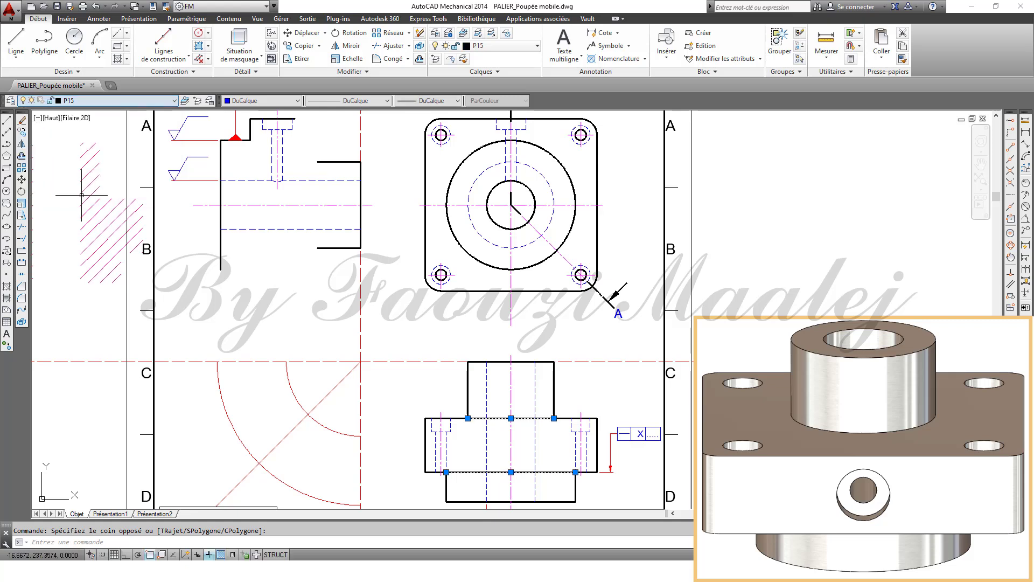
pyautogui.press('Escape')
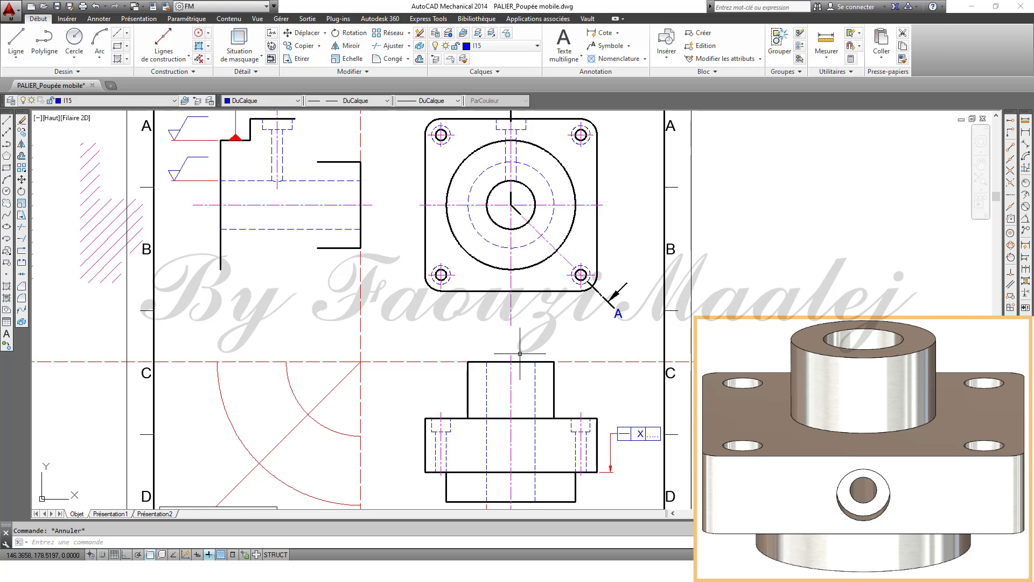
pyautogui.hotkey('ctrl', 's')
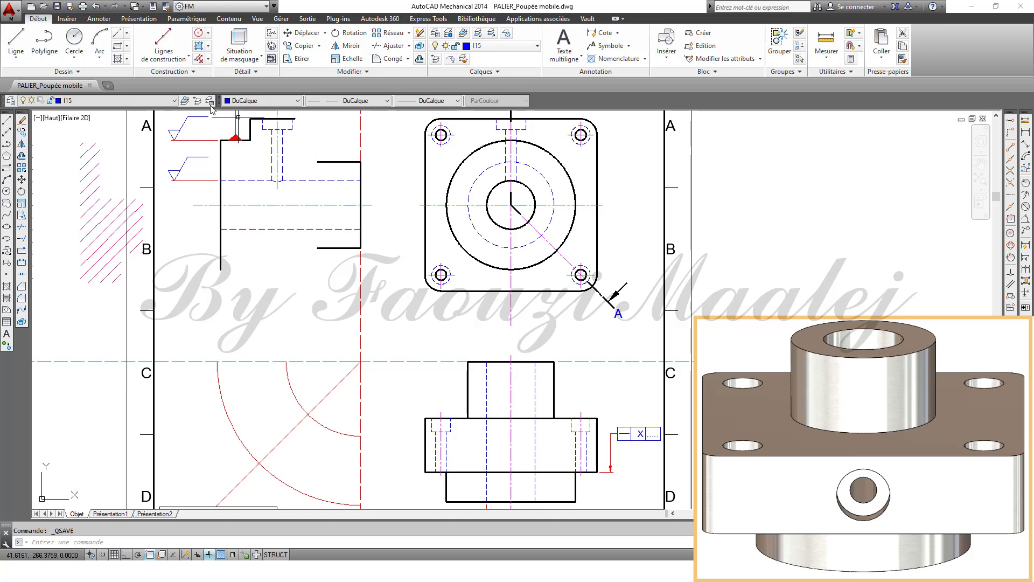
# - Project the small counterbored hole's axis from view A-A into the top view with a vertical construction line
pyautogui.click(160, 58)
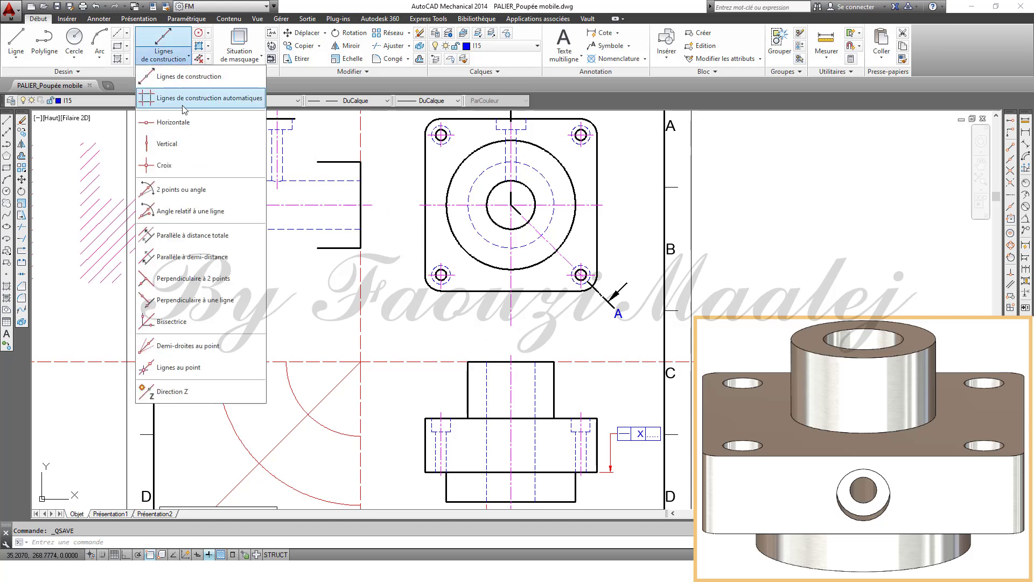
pyautogui.click(178, 143)
pyautogui.click(277, 123)
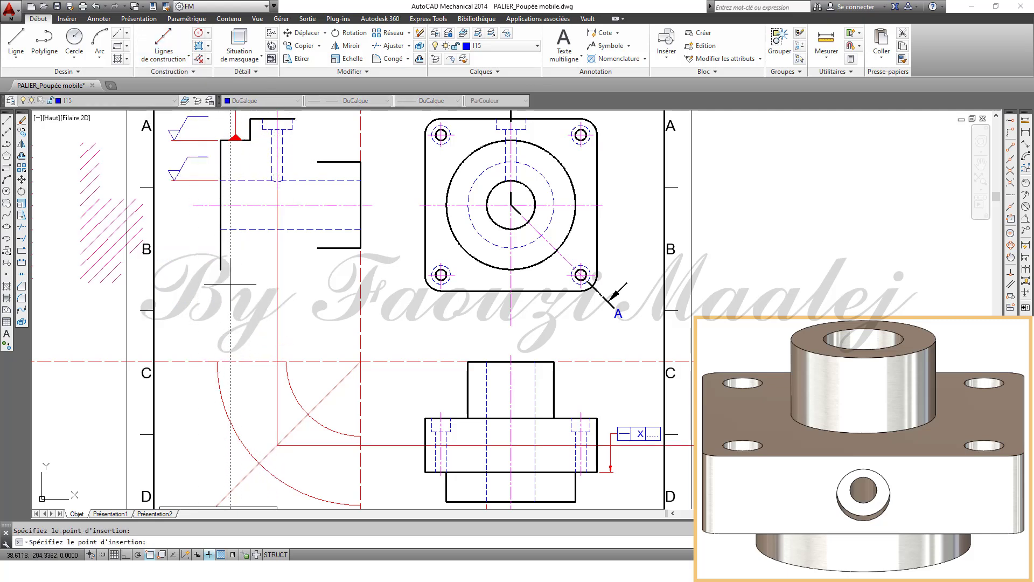
pyautogui.press('Escape')
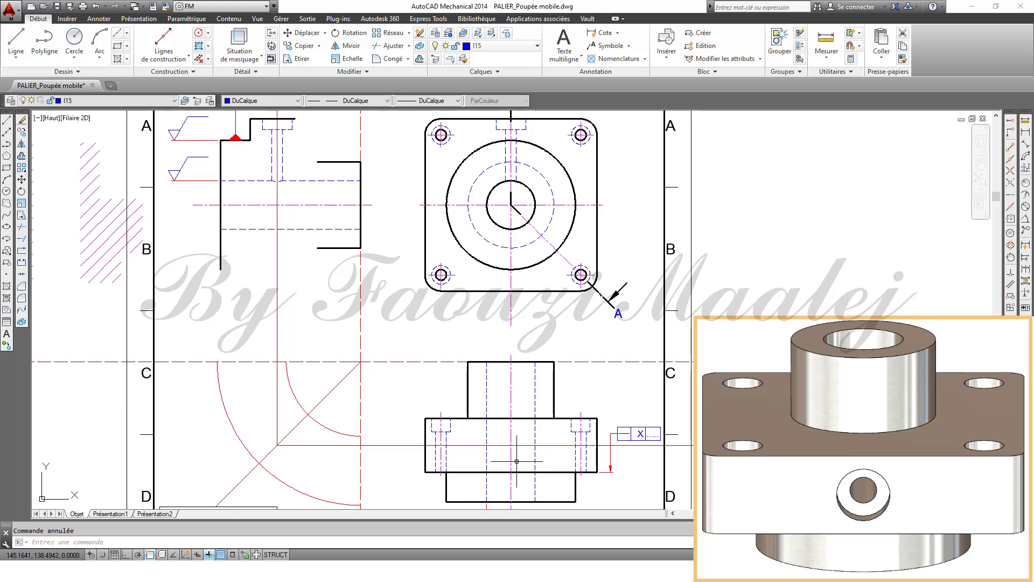
# - Place a vertical construction line through the left edge of the small hole's counterbore in the front view
pyautogui.click(175, 59)
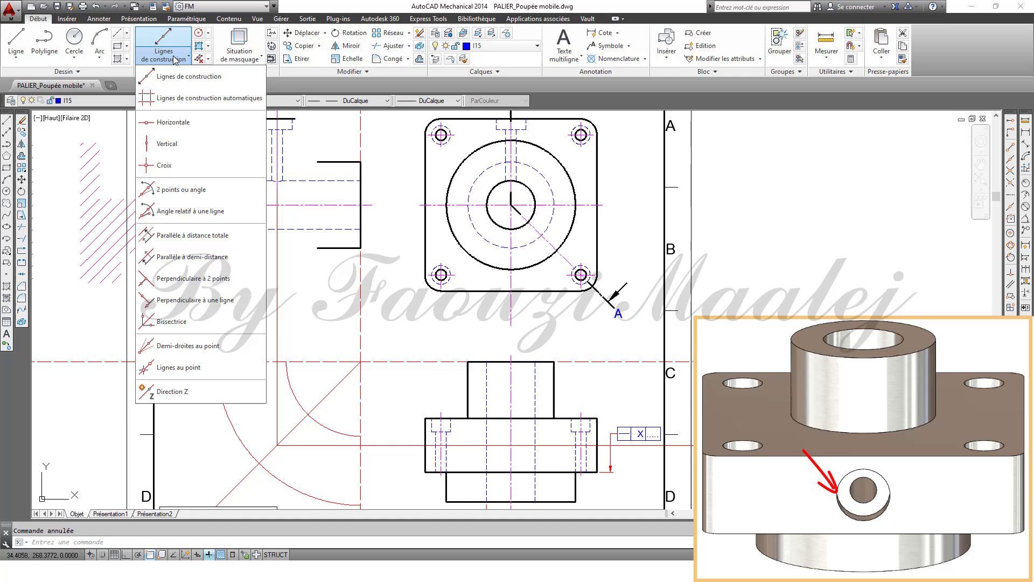
pyautogui.click(171, 145)
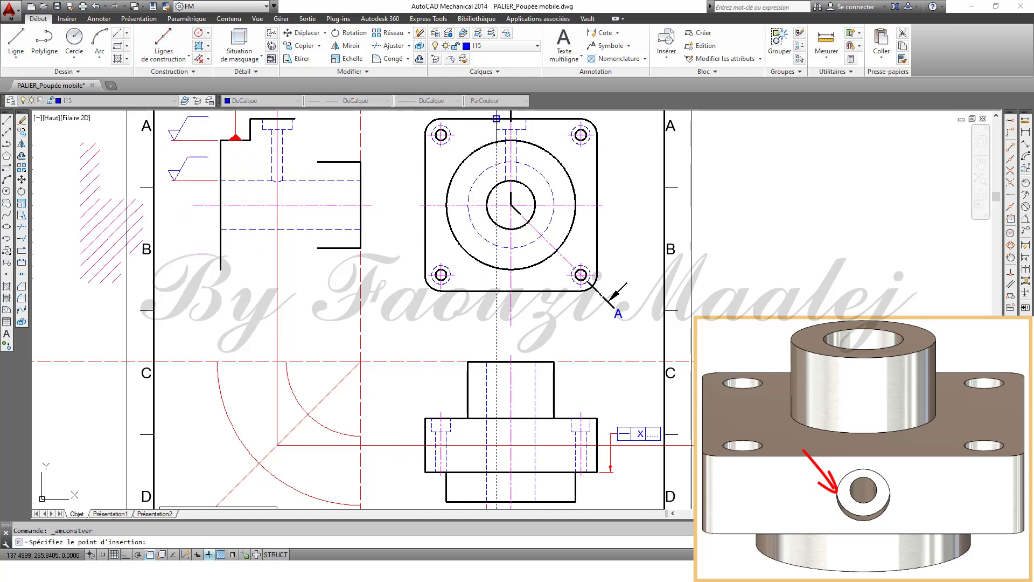
pyautogui.click(496, 119)
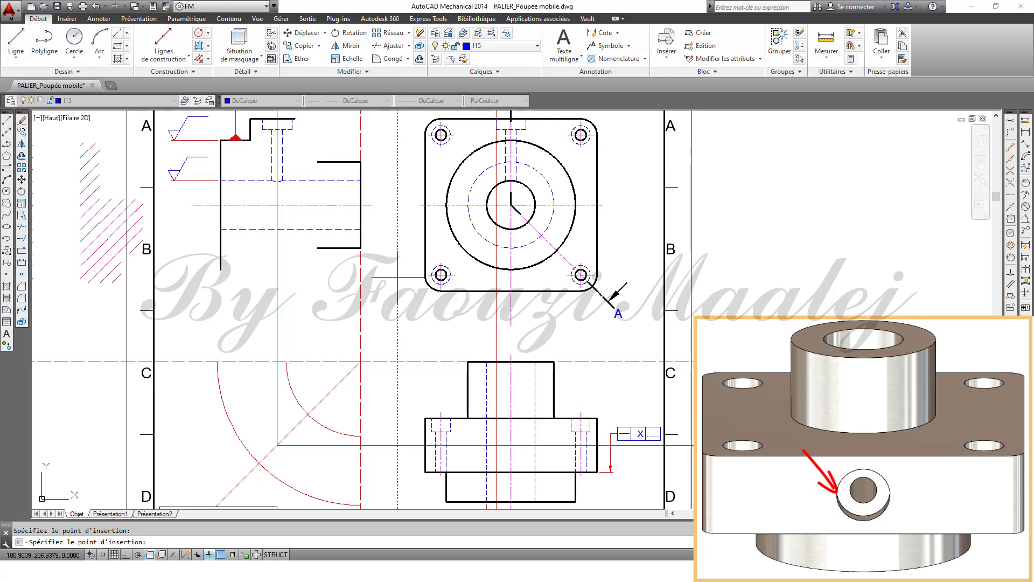
pyautogui.press('Escape')
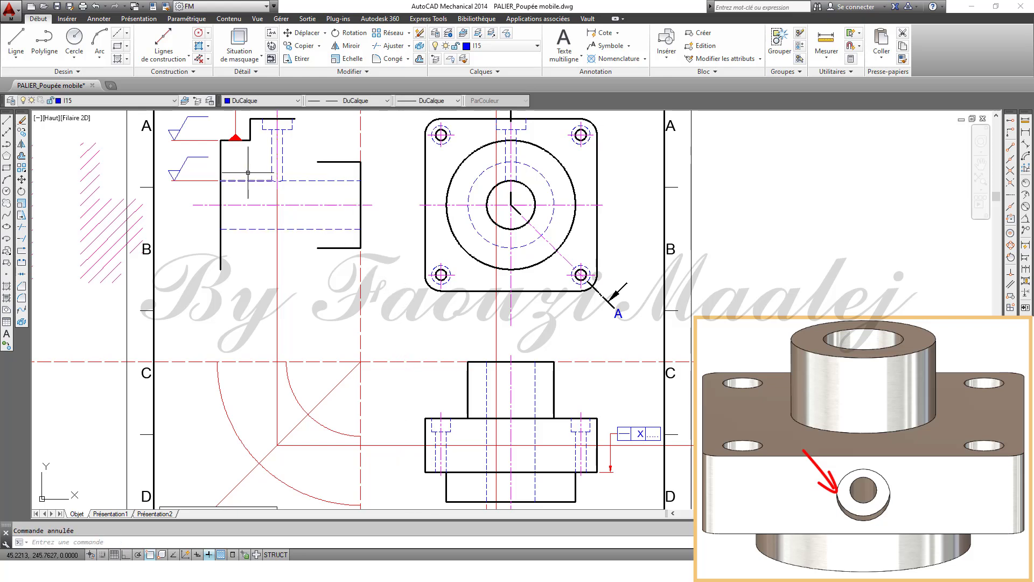
# - Place a vertical construction line through the left edge of the small hole's narrower part in the front view and save the drawing
pyautogui.click(173, 60)
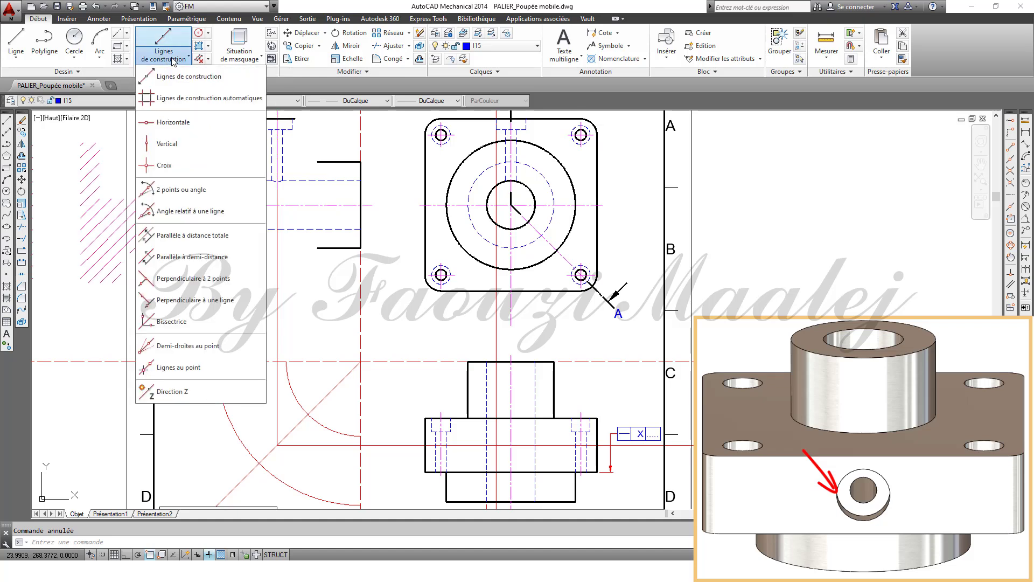
pyautogui.click(173, 143)
pyautogui.click(506, 280)
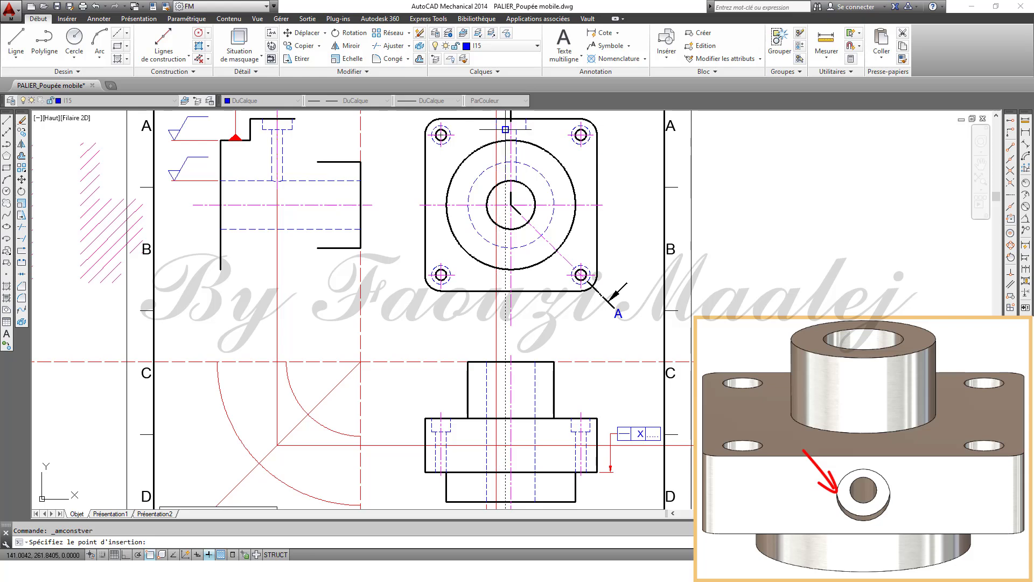
pyautogui.press('Escape')
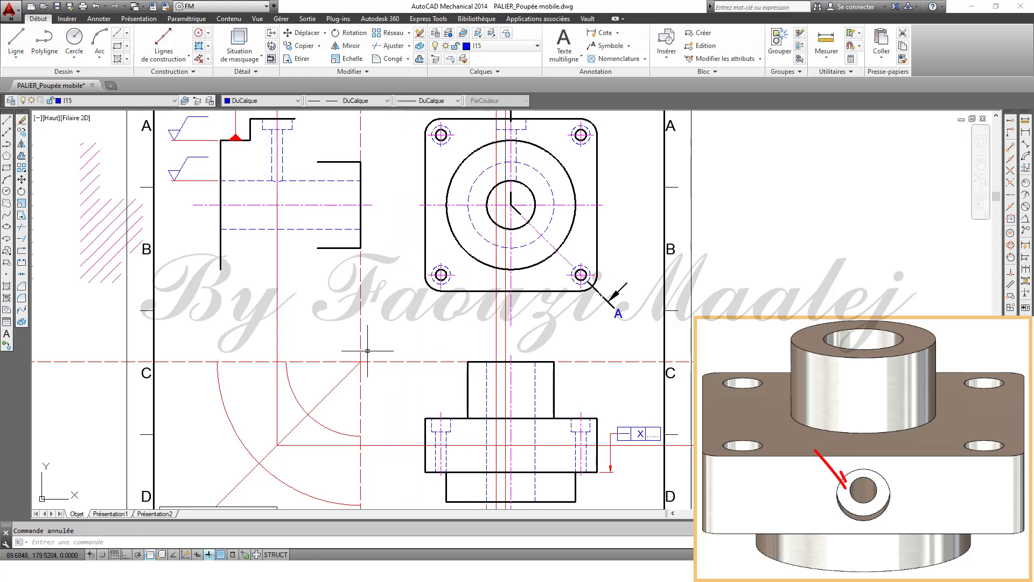
pyautogui.hotkey('ctrl', 's')
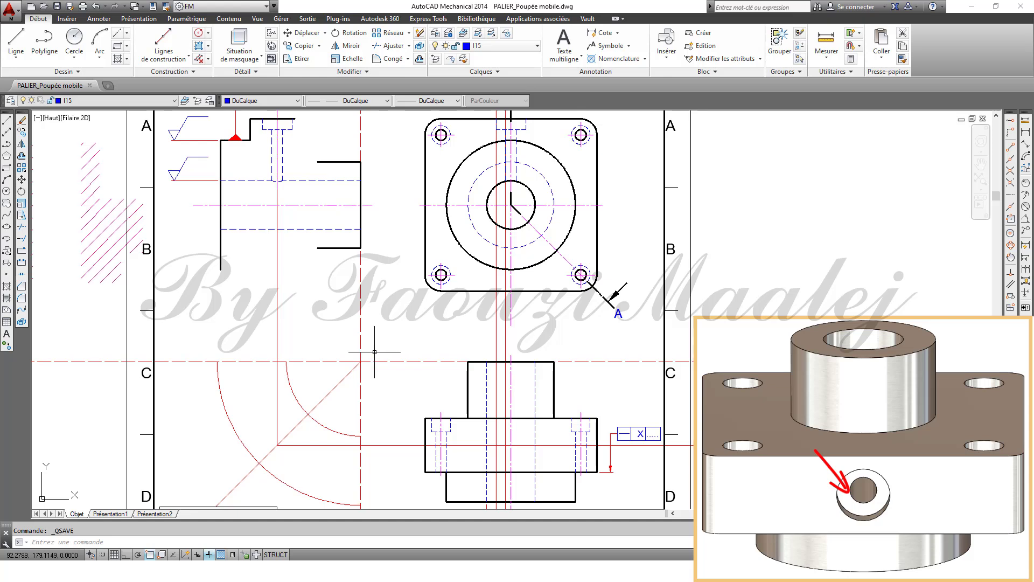
# - On layer P15, draw the small hole's circle in the top view, centred on the projected axes and reaching the inner construction line
pyautogui.click(162, 101)
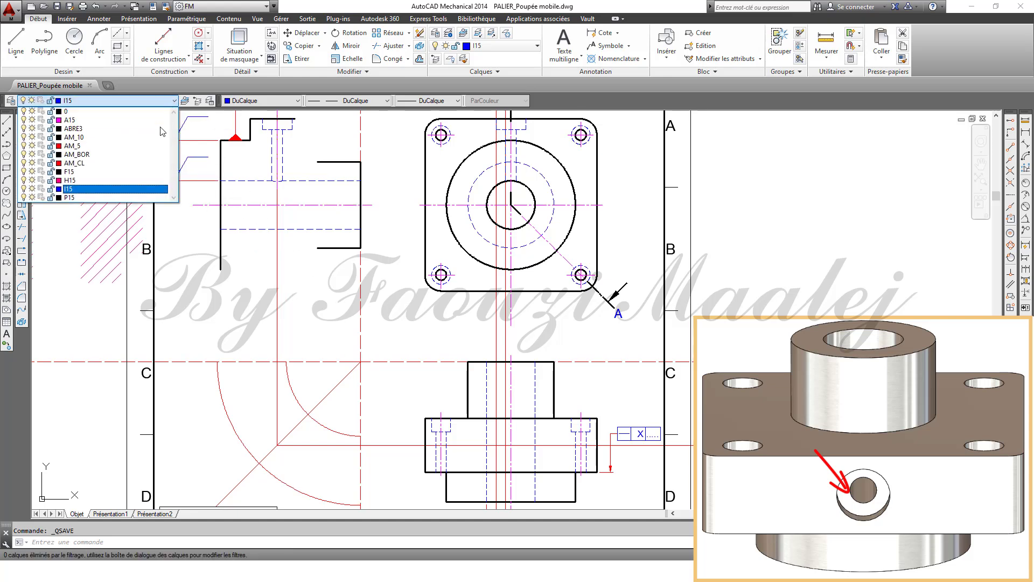
pyautogui.click(132, 197)
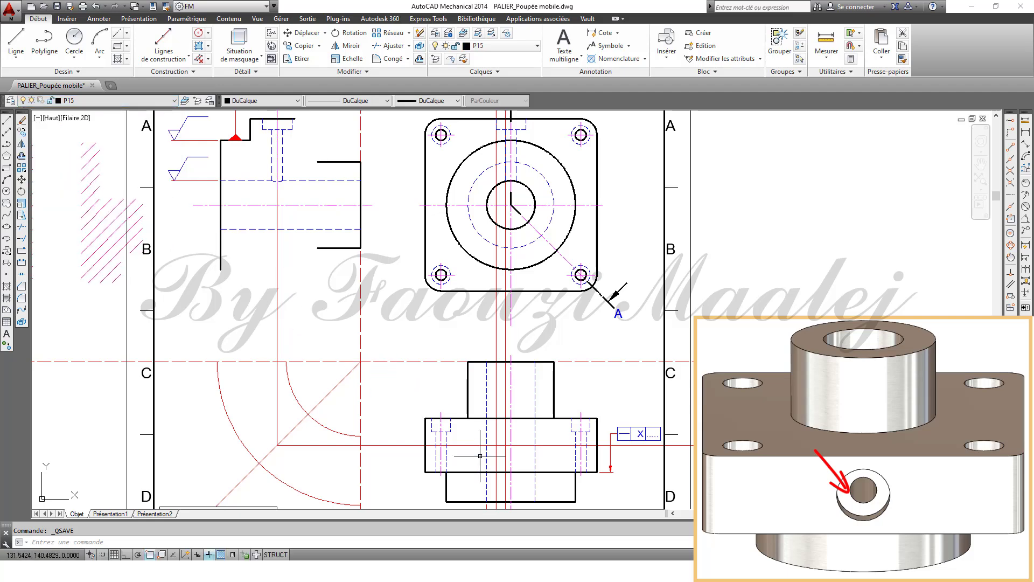
pyautogui.scroll(2, 518, 501)
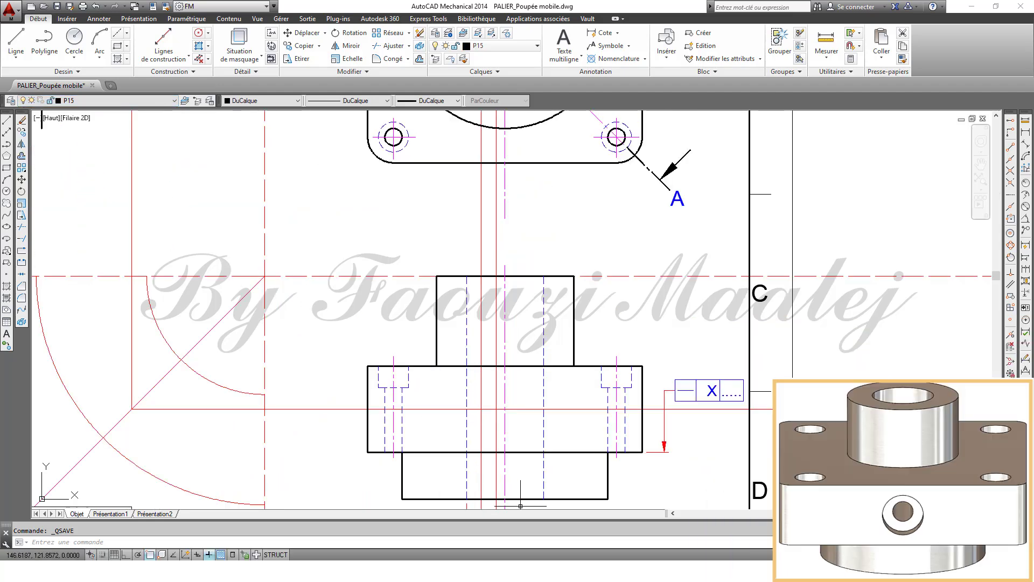
pyautogui.scroll(3, 522, 490)
pyautogui.scroll(2, 522, 490)
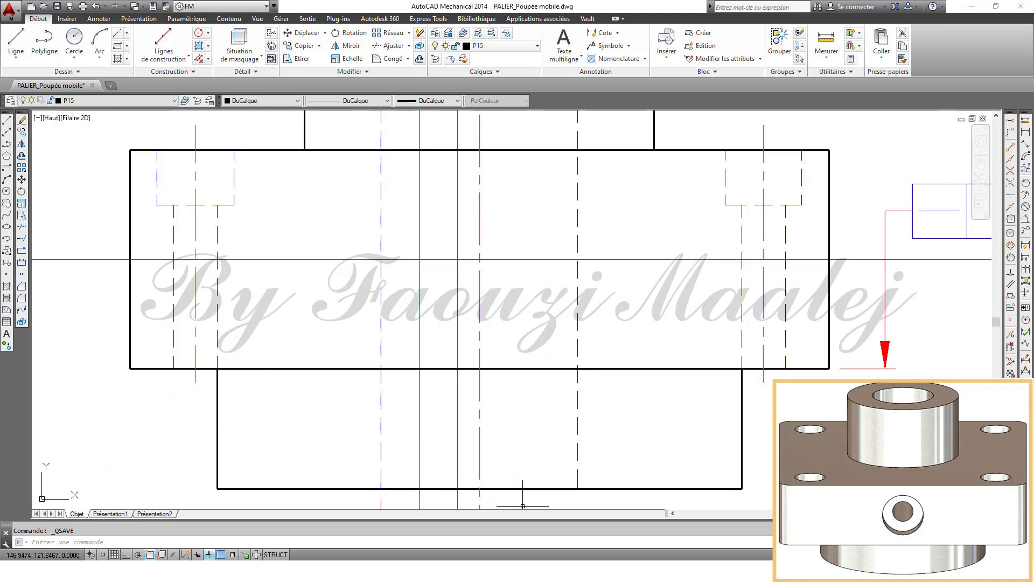
pyautogui.click(75, 39)
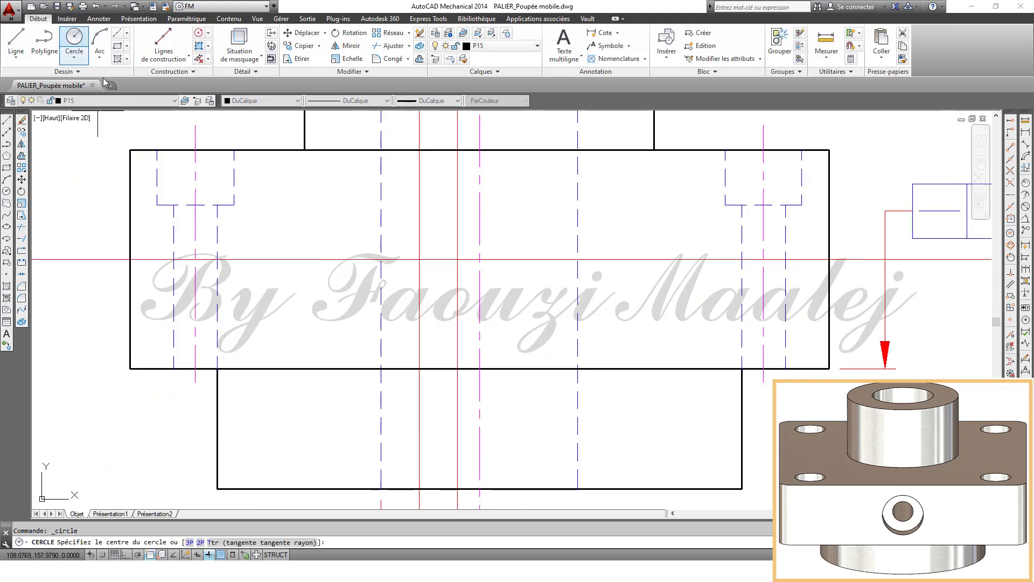
pyautogui.click(479, 259)
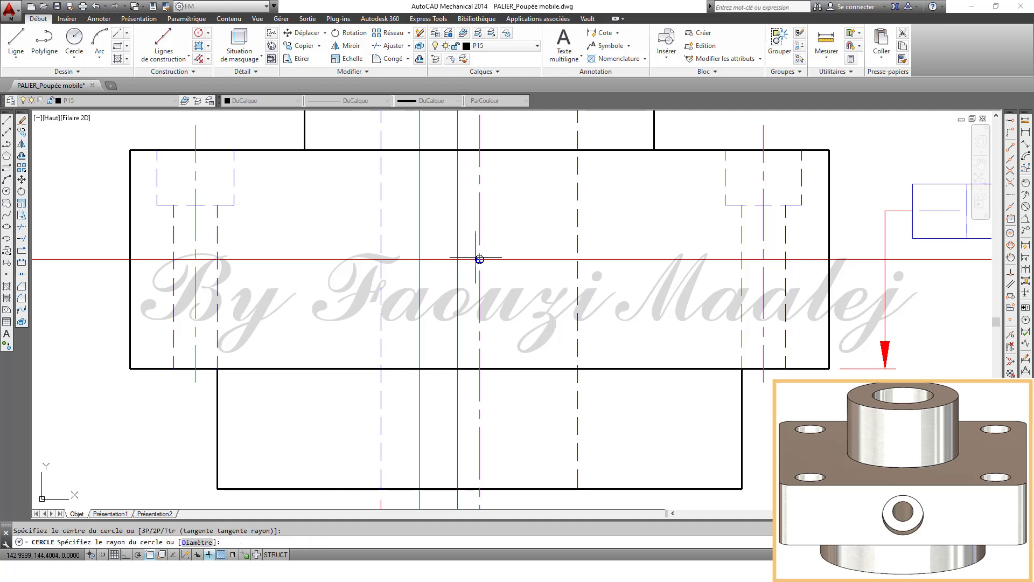
pyautogui.click(457, 259)
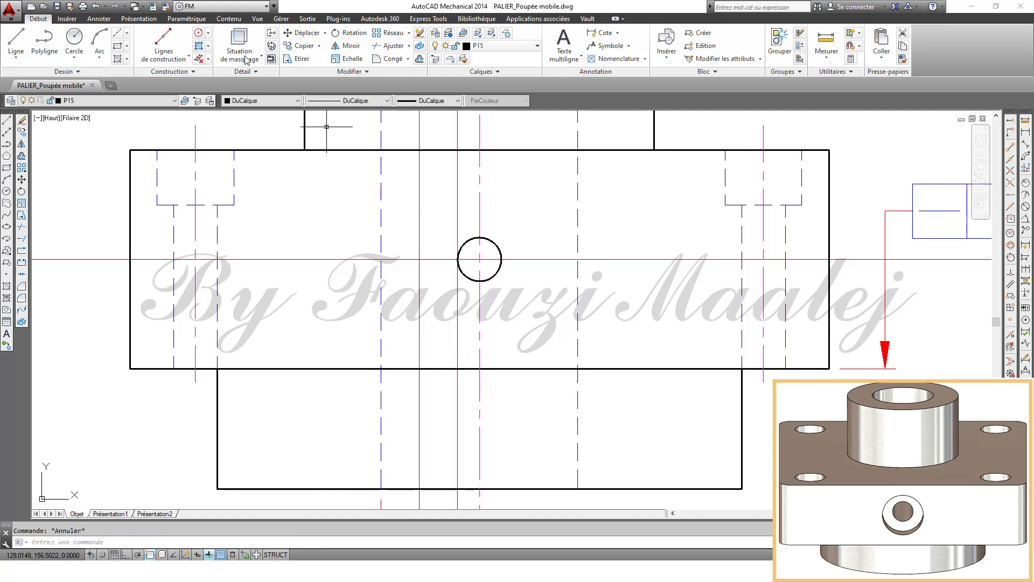
# - Draw the counterbore circle in the top view, concentric with the small hole and reaching the outer vertical construction line
pyautogui.click(75, 39)
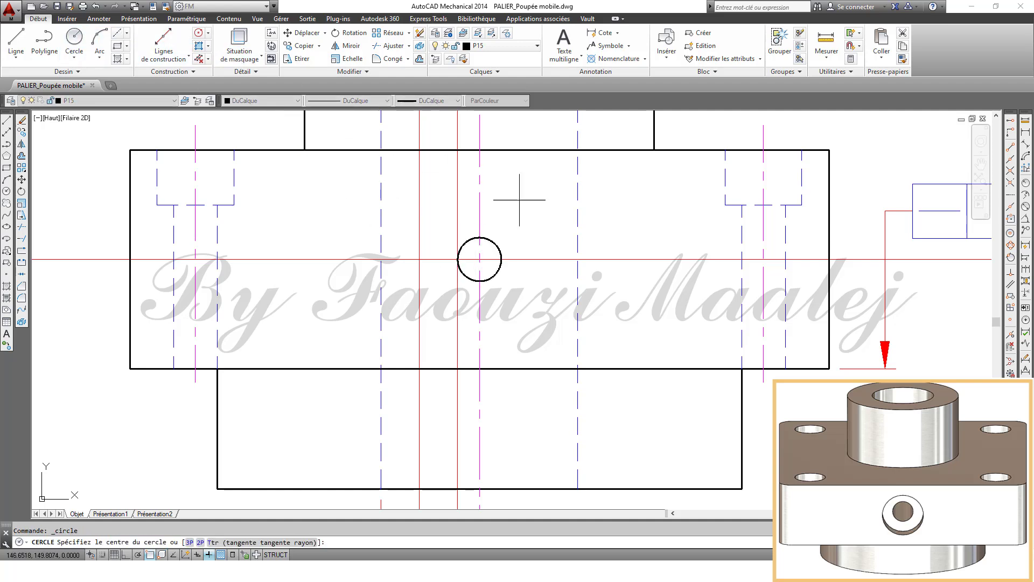
pyautogui.click(480, 259)
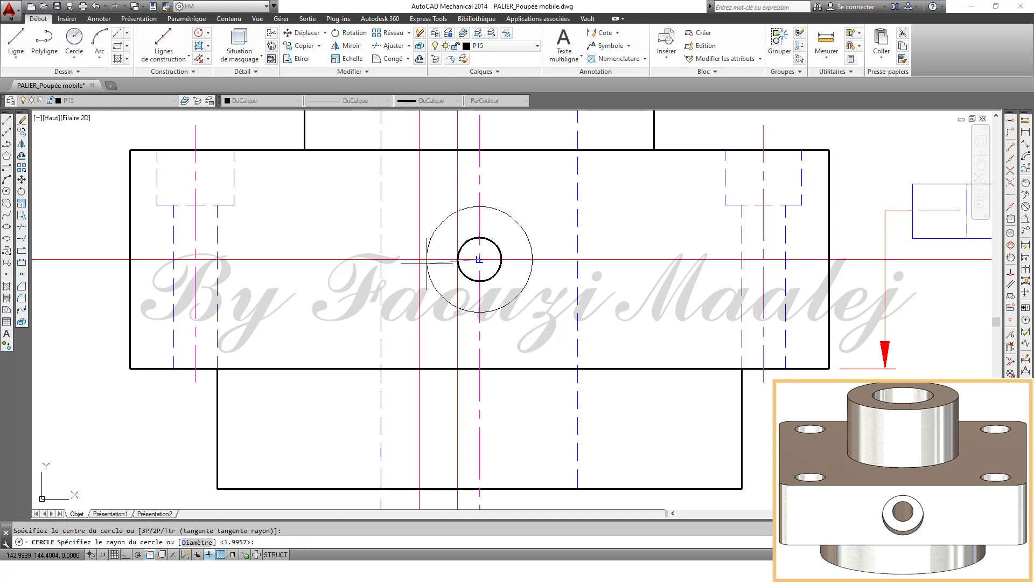
pyautogui.click(419, 265)
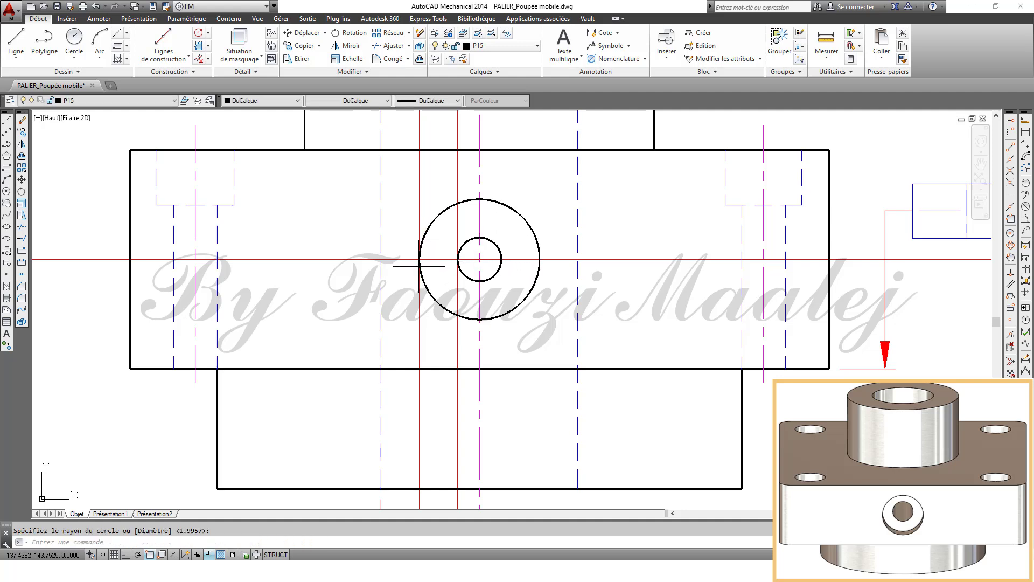
pyautogui.press('Escape')
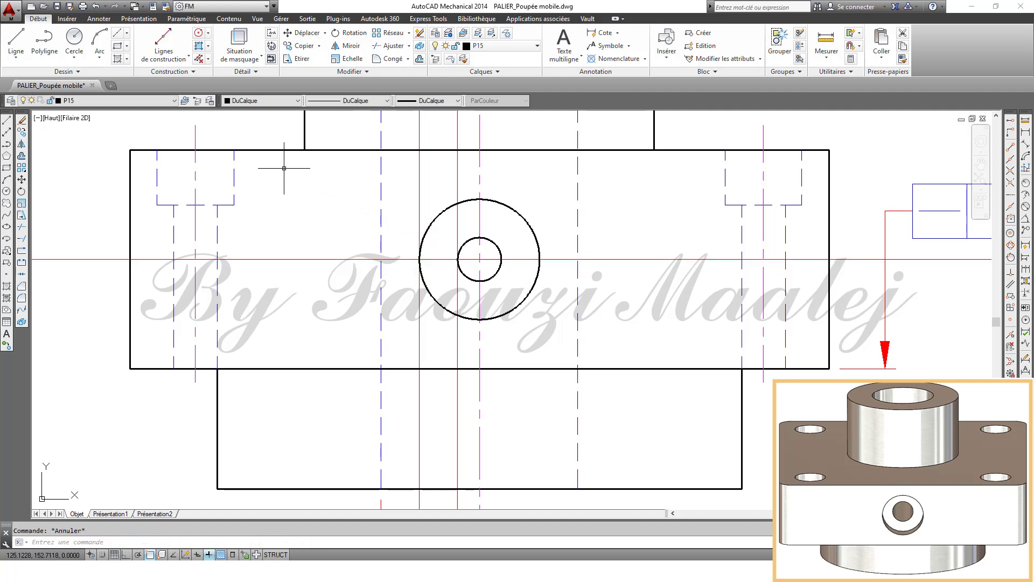
# - Add a horizontal centreline across the counterbore circle in the top view, between its two side quadrants
pyautogui.click(118, 35)
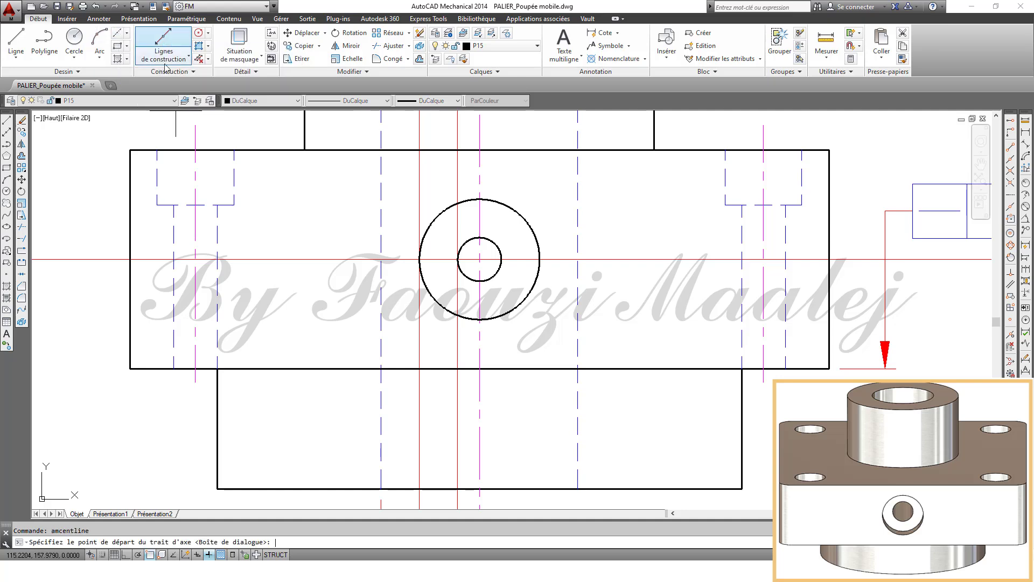
pyautogui.click(419, 259)
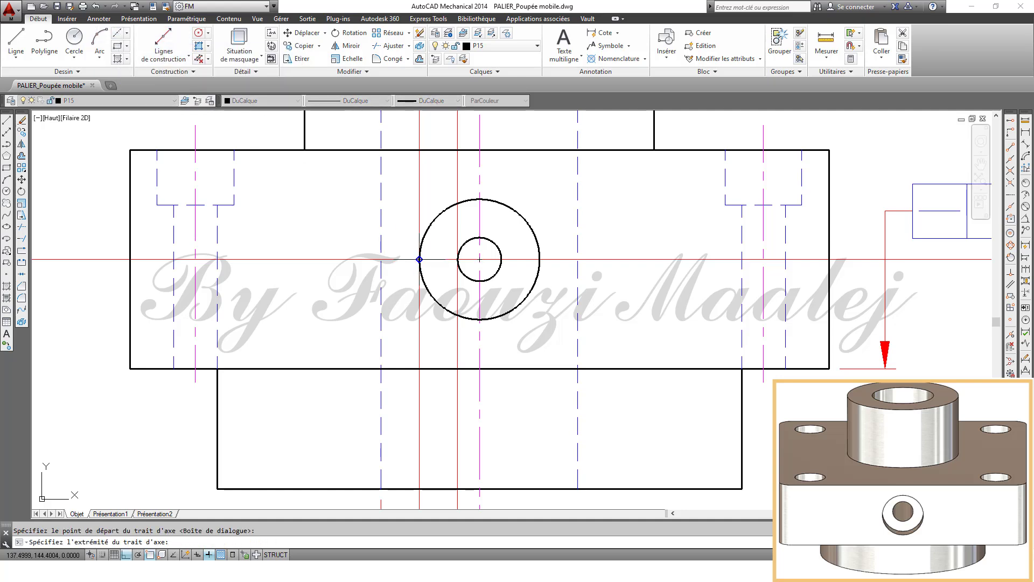
pyautogui.click(538, 259)
pyautogui.press('Escape')
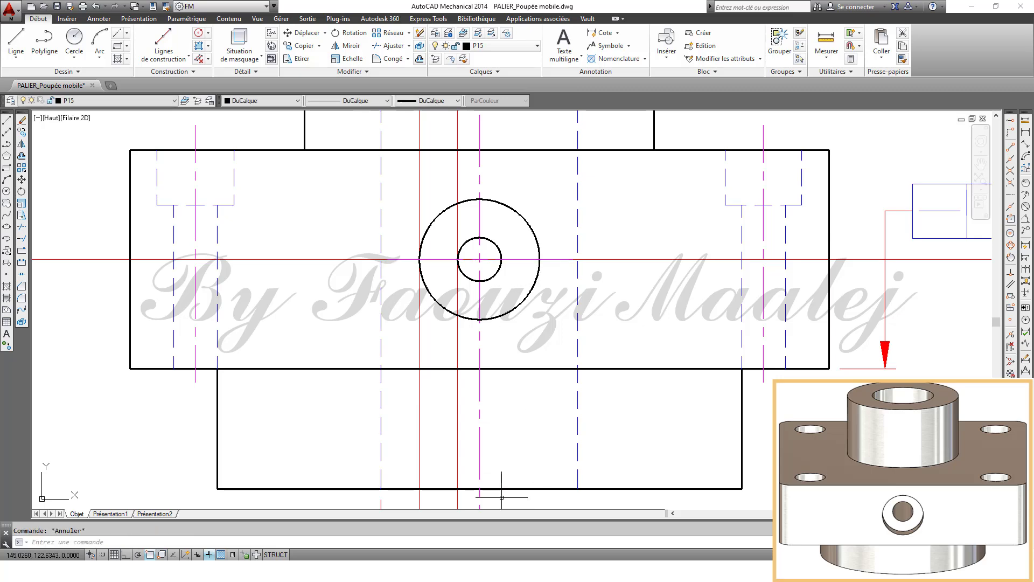
# - Delete the two vertical hole construction lines and the horizontal and vertical lines that projected the small hole's axis
pyautogui.scroll(-2, 502, 496)
pyautogui.scroll(-4, 502, 496)
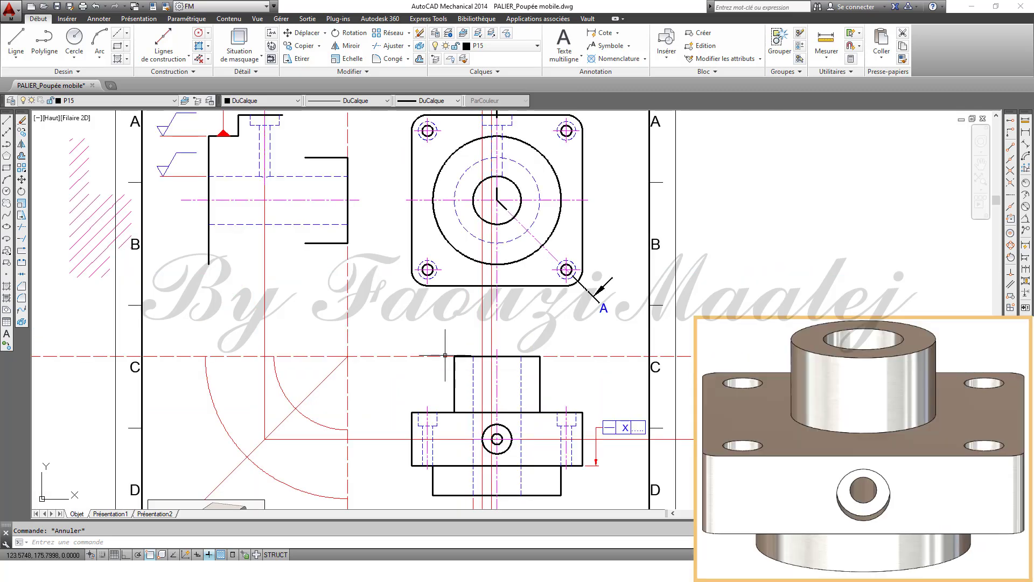
pyautogui.click(496, 335)
pyautogui.click(453, 322)
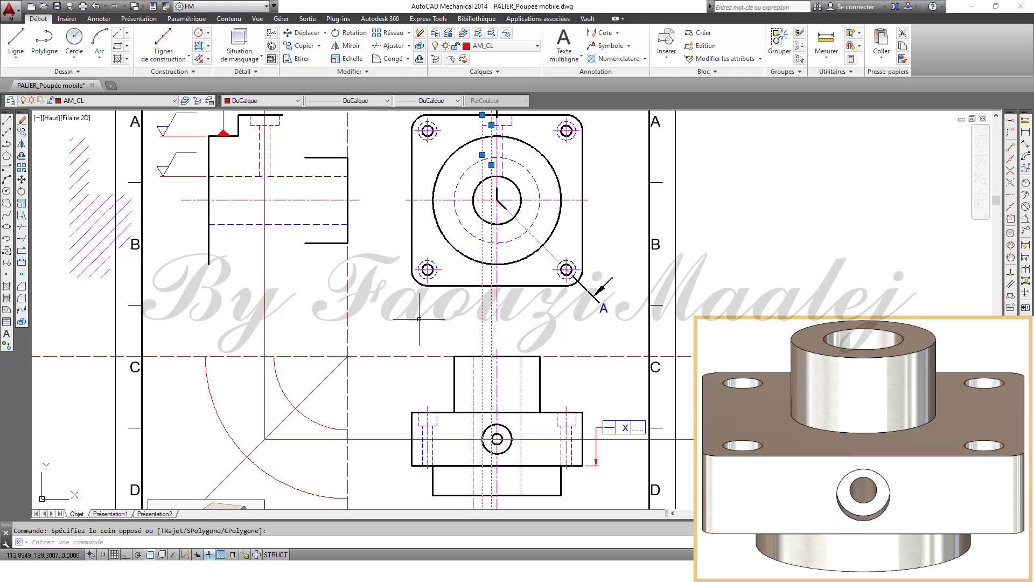
pyautogui.press('Delete')
pyautogui.click(386, 430)
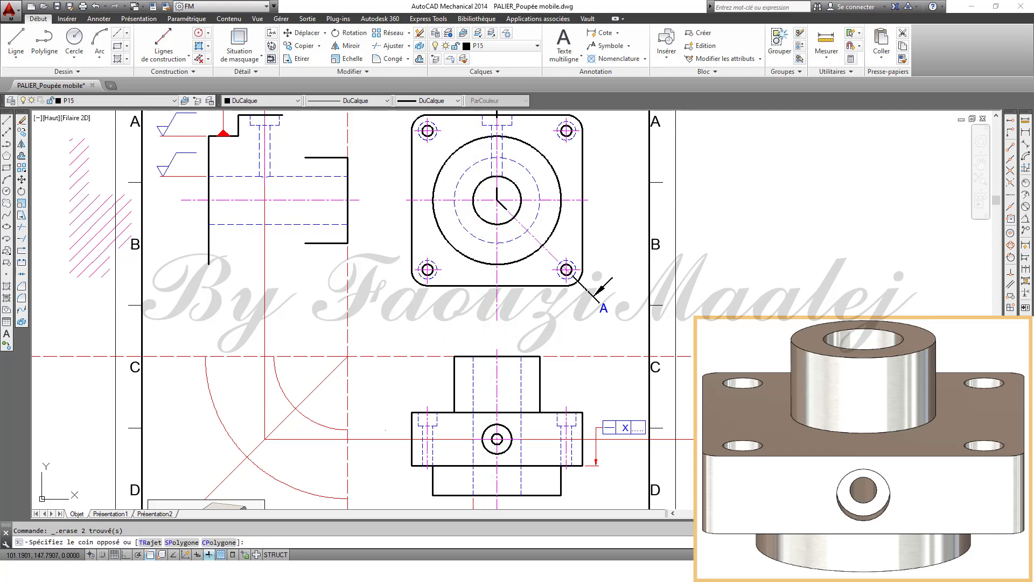
pyautogui.click(370, 455)
pyautogui.press('Delete')
pyautogui.click(290, 314)
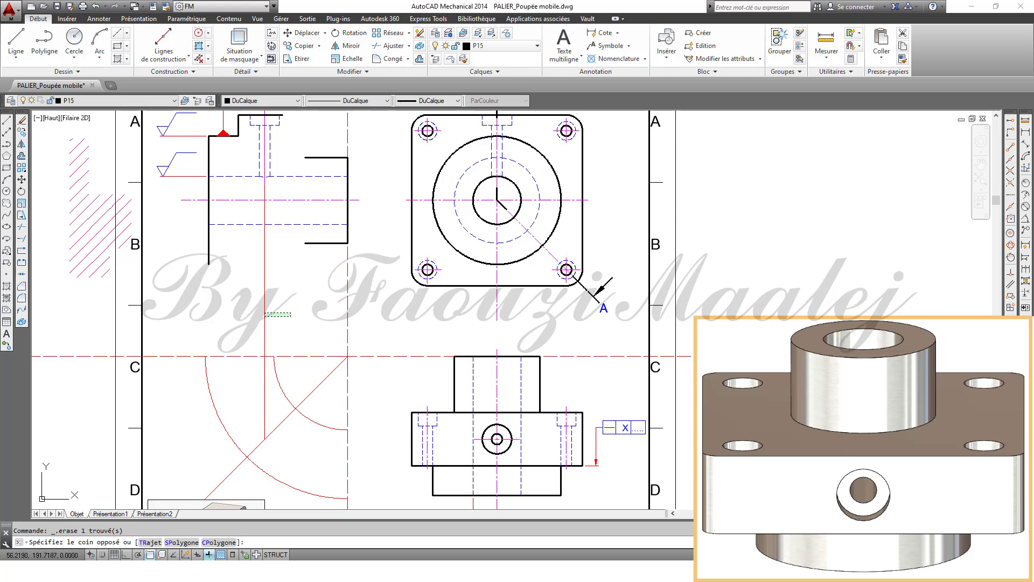
pyautogui.click(248, 309)
pyautogui.press('Delete')
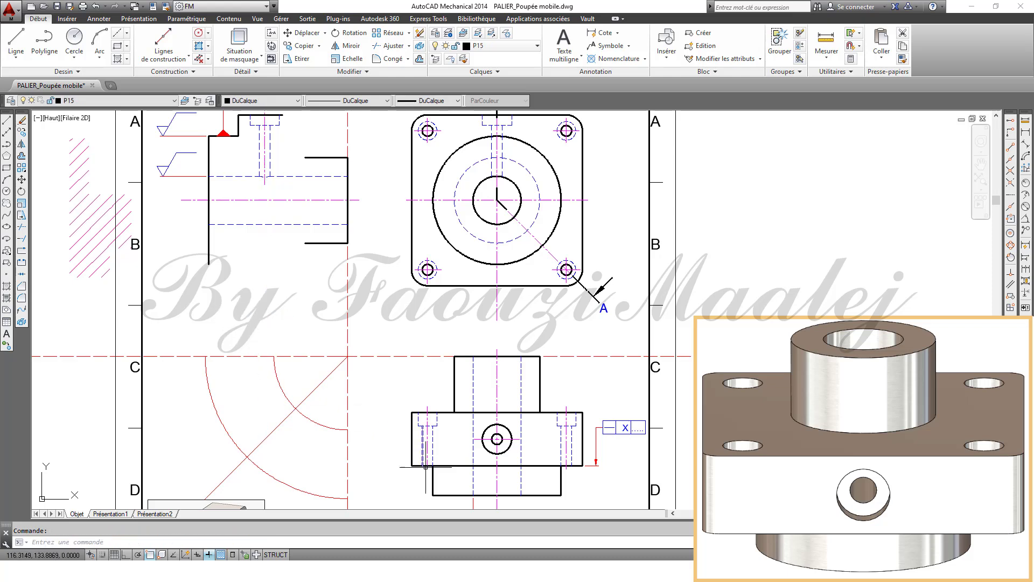
# - Match the small hole's horizontal centreline to the properties of the top view's vertical axis
pyautogui.click(903, 58)
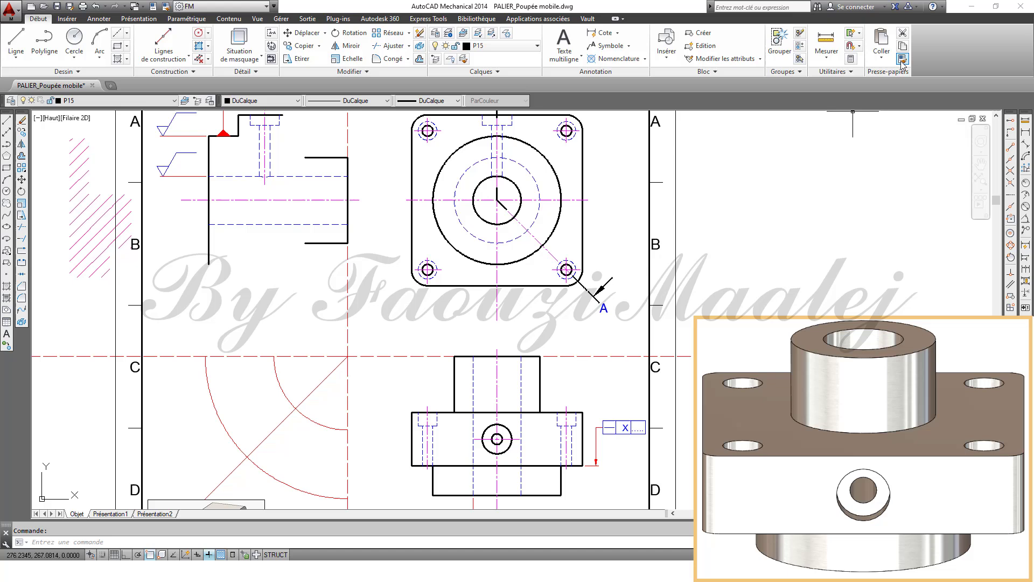
pyautogui.click(497, 474)
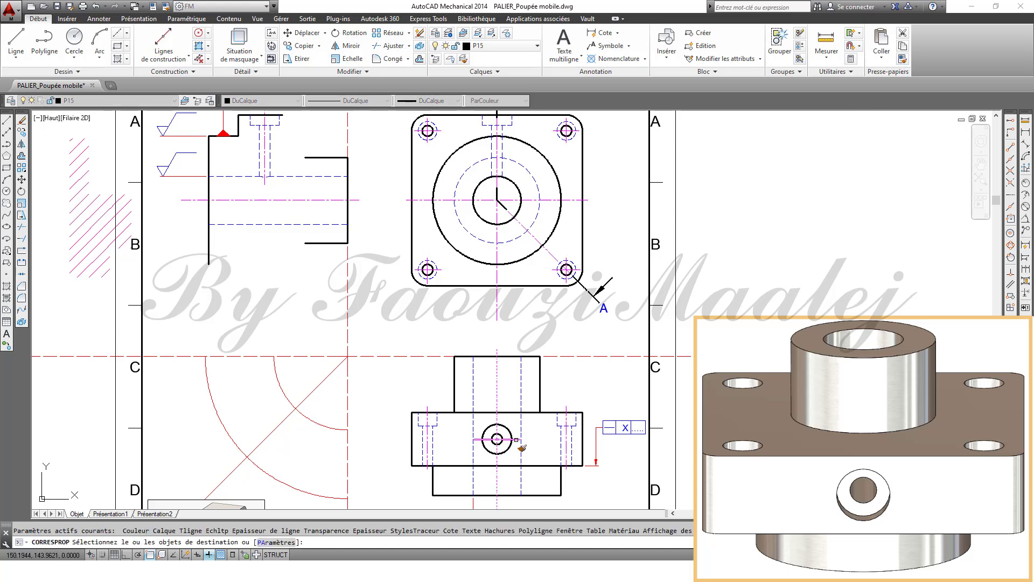
pyautogui.click(516, 439)
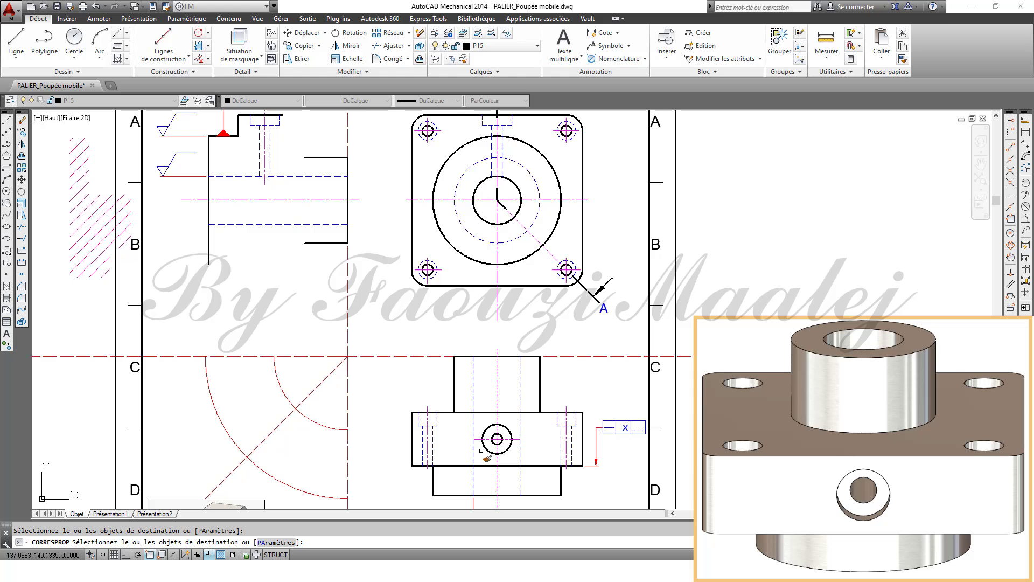
pyautogui.press('Escape')
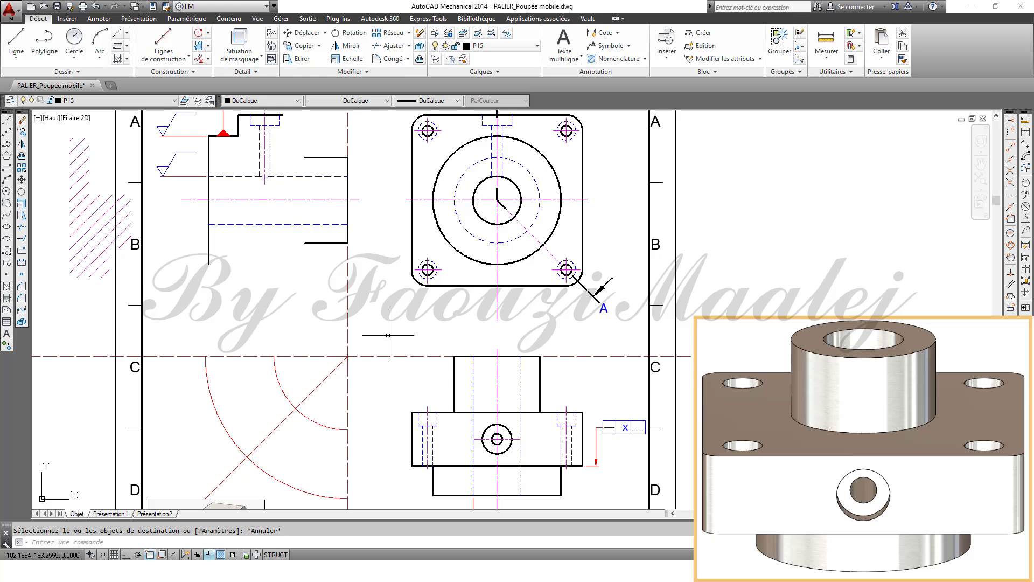
pyautogui.press('Escape')
# - Move the hidden lines of the main bore and small counterbored hole in view A-A to layer P15 and save the drawing
pyautogui.moveTo(388, 335); pyautogui.dragTo(425, 343, button='middle')
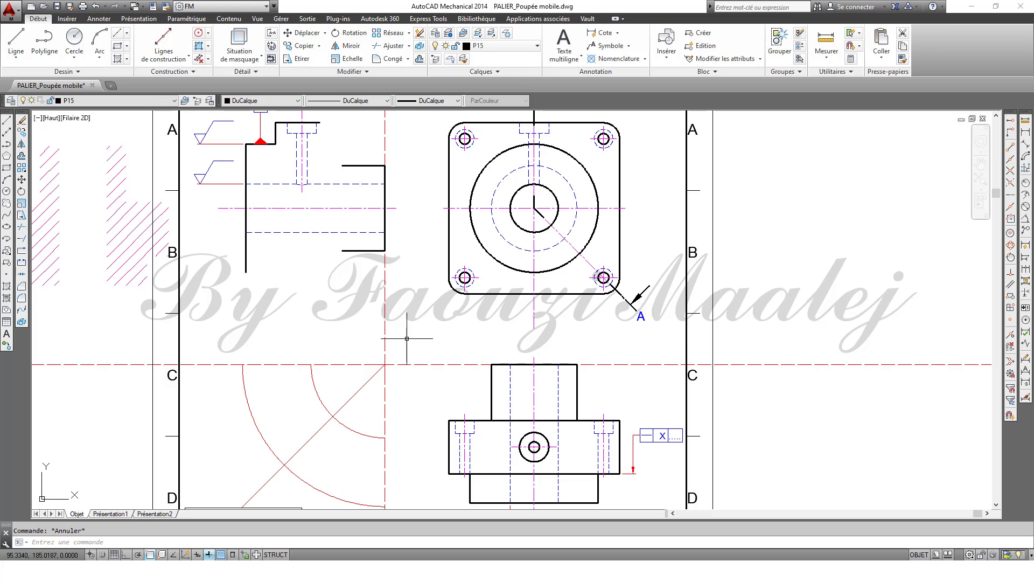
pyautogui.click(295, 240)
pyautogui.click(287, 228)
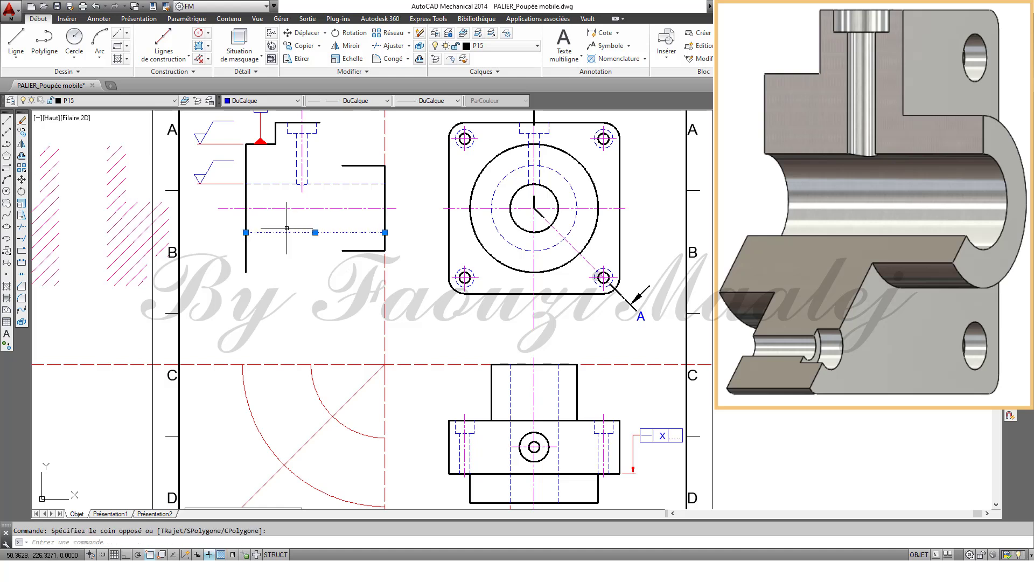
pyautogui.click(283, 187)
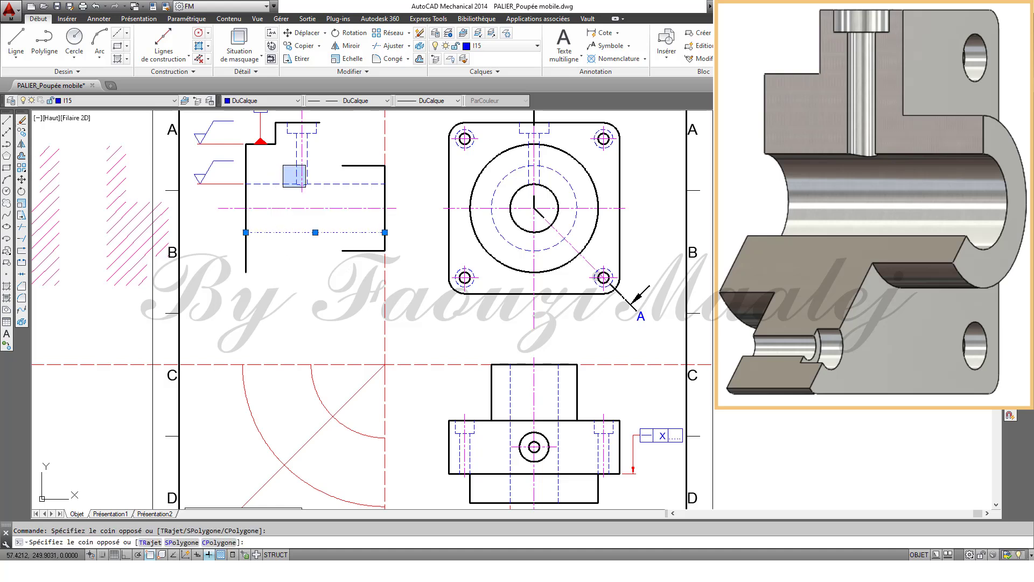
pyautogui.click(322, 122)
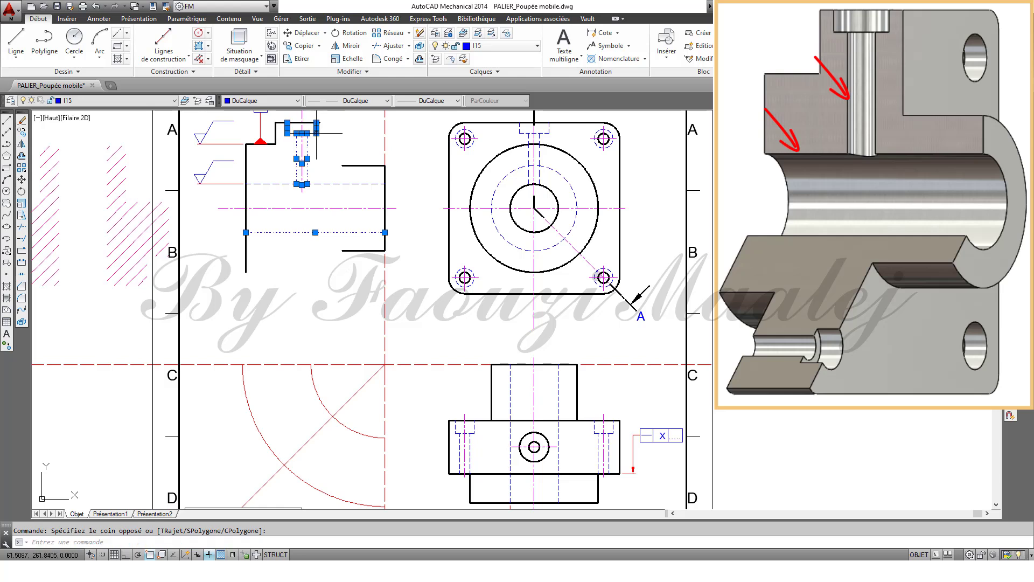
pyautogui.click(296, 185)
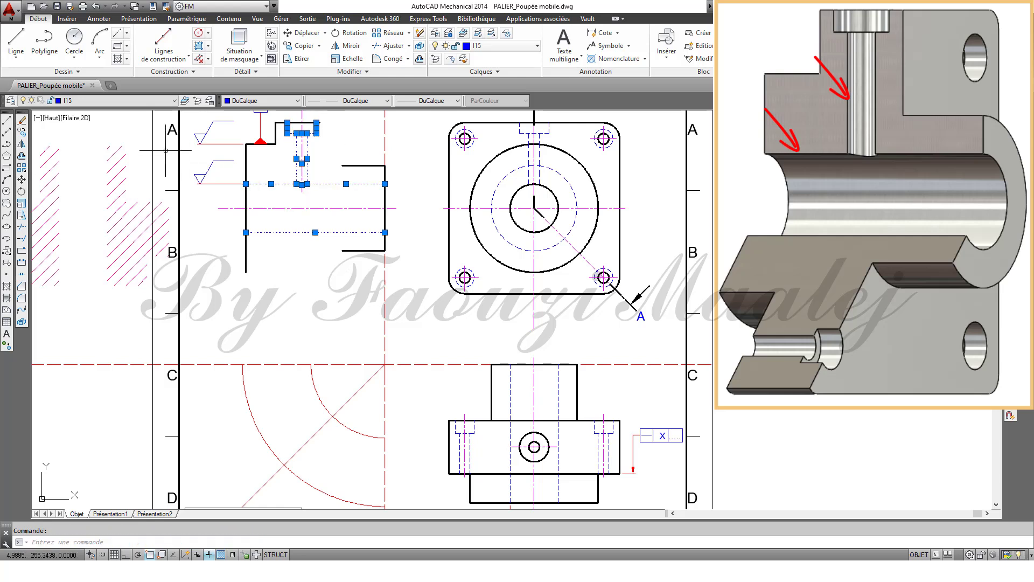
pyautogui.click(175, 101)
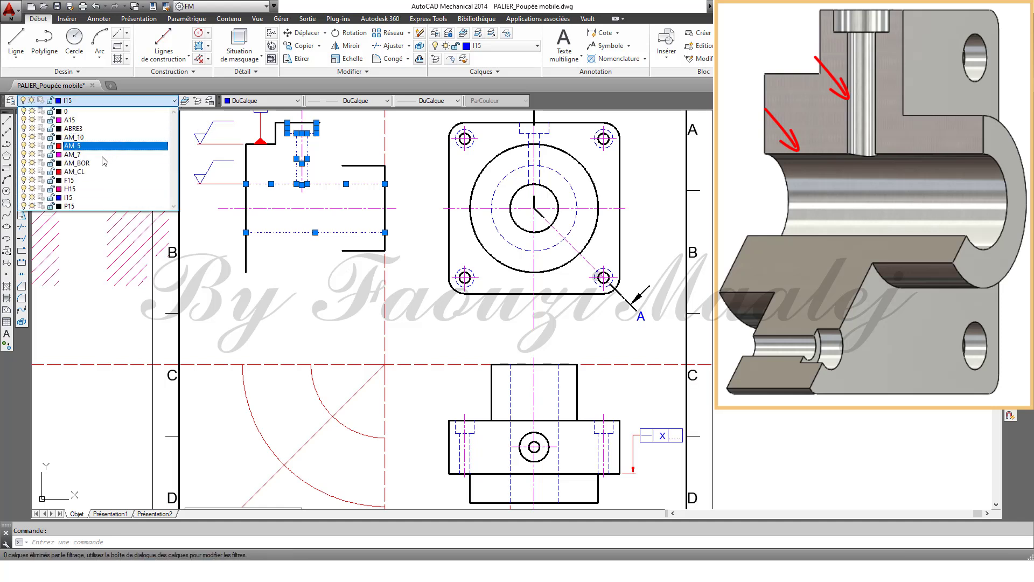
pyautogui.click(107, 206)
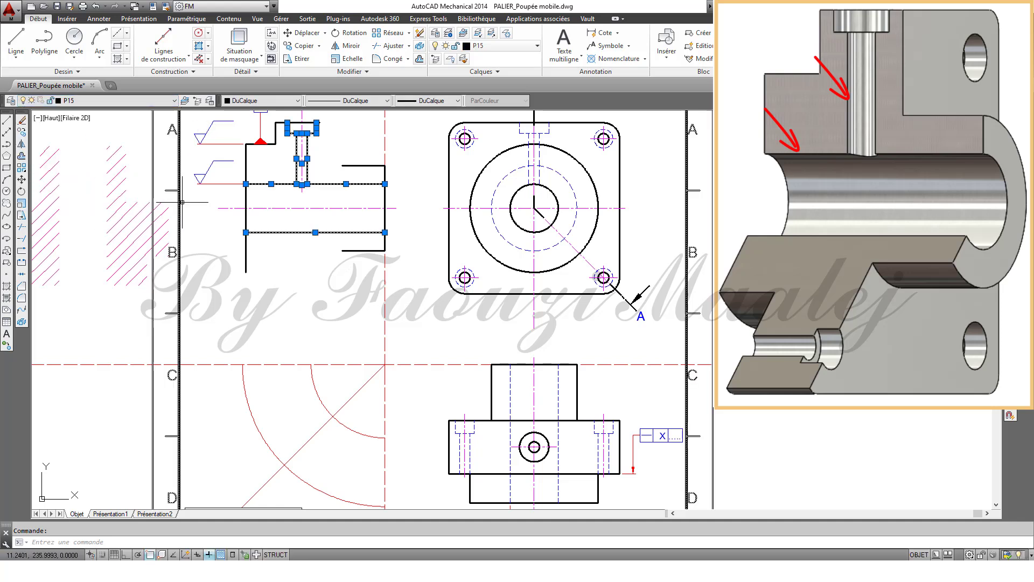
pyautogui.hotkey('ctrl', 's')
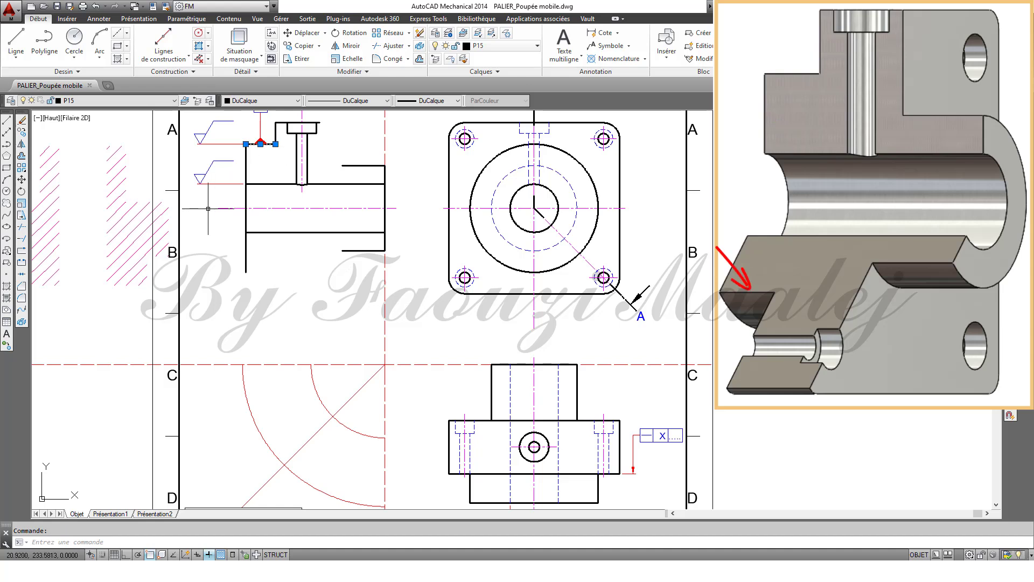
# - Mirror the short horizontal edge of the rear boss in view A-A about the bore axis, keeping the original
pyautogui.click(21, 144)
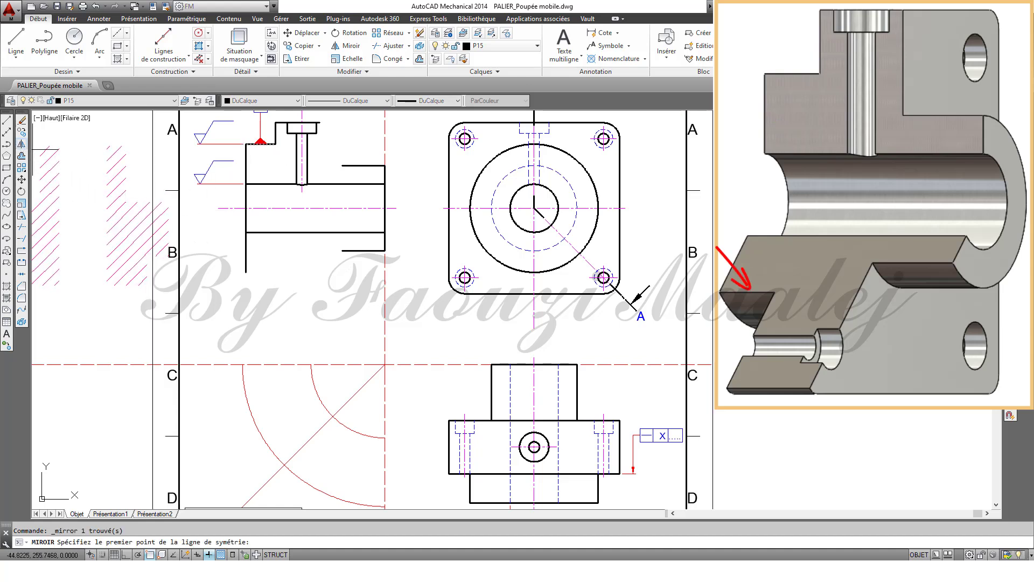
pyautogui.click(218, 208)
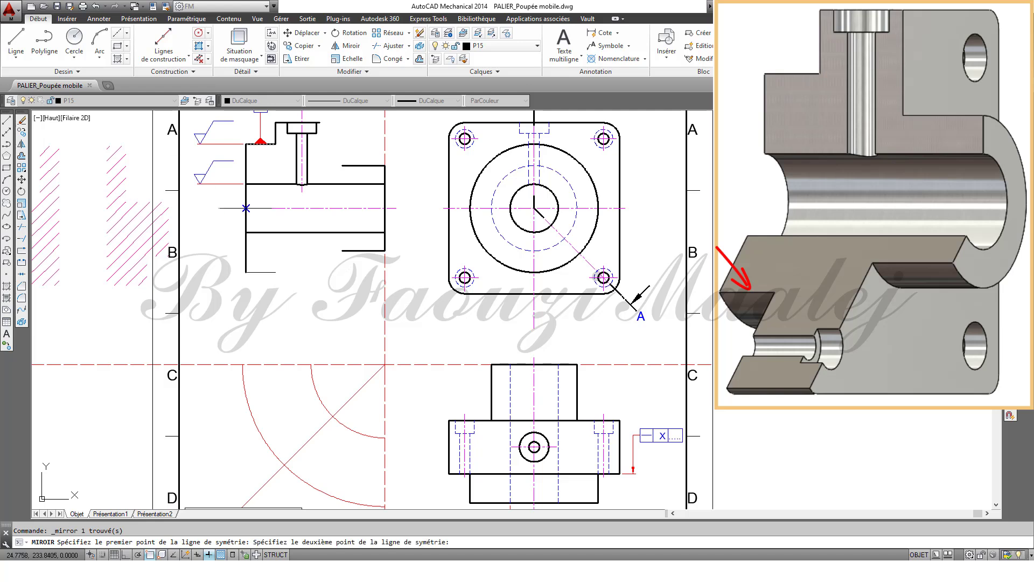
pyautogui.click(397, 207)
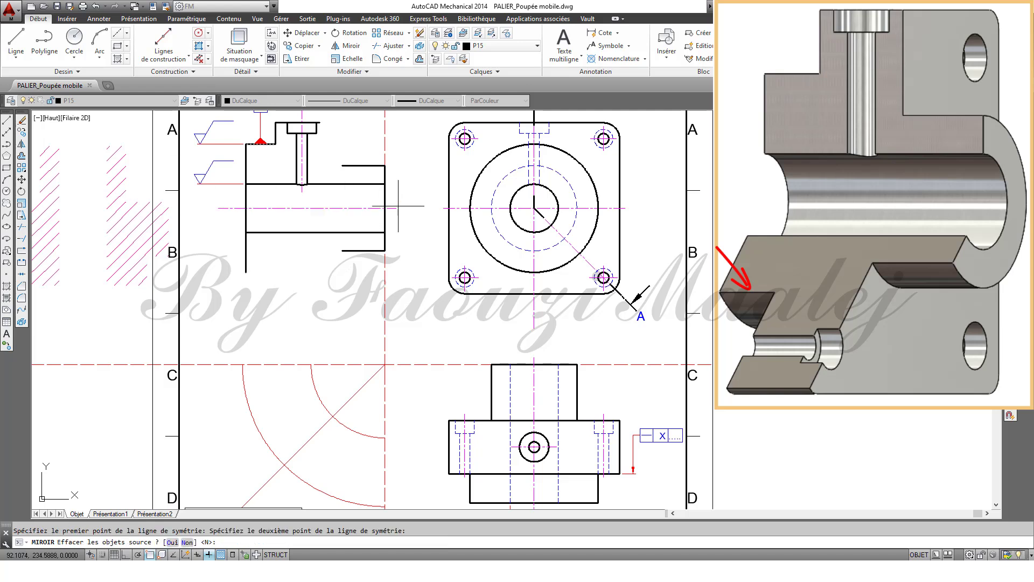
pyautogui.press('Return')
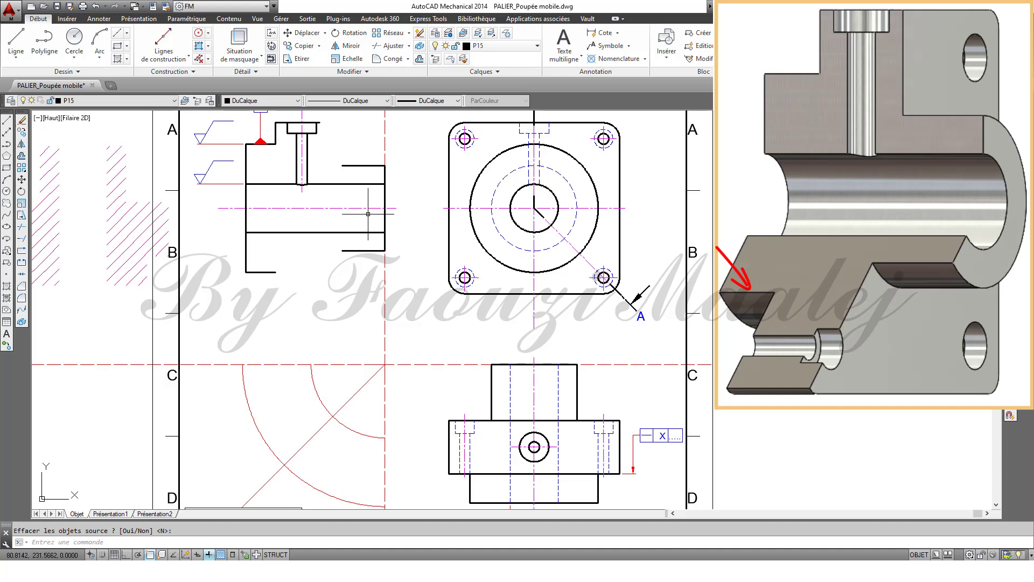
# - Project the flange's upper and lower edges from the top view into view A-A with horizontal construction lines
pyautogui.click(164, 56)
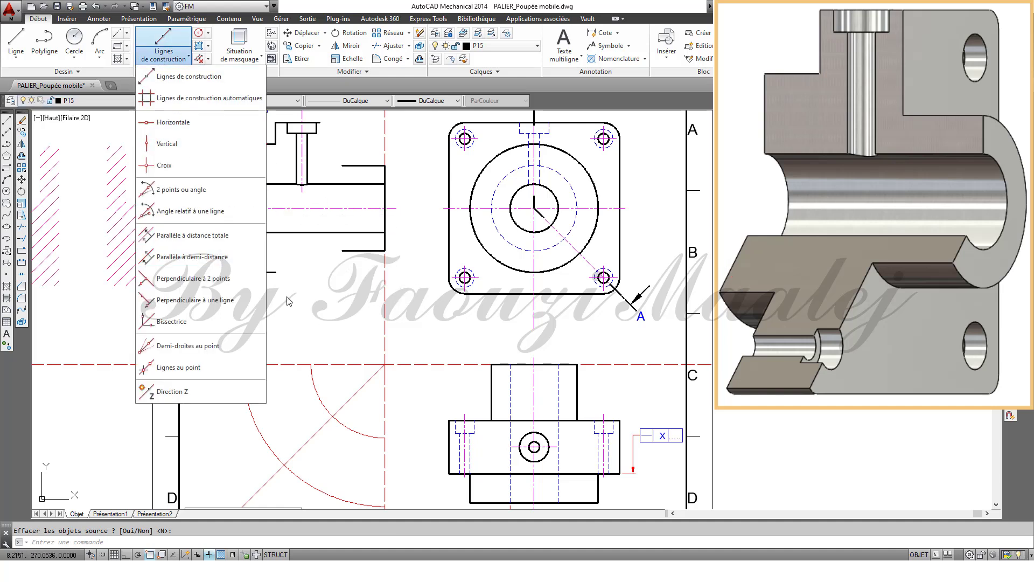
pyautogui.click(195, 132)
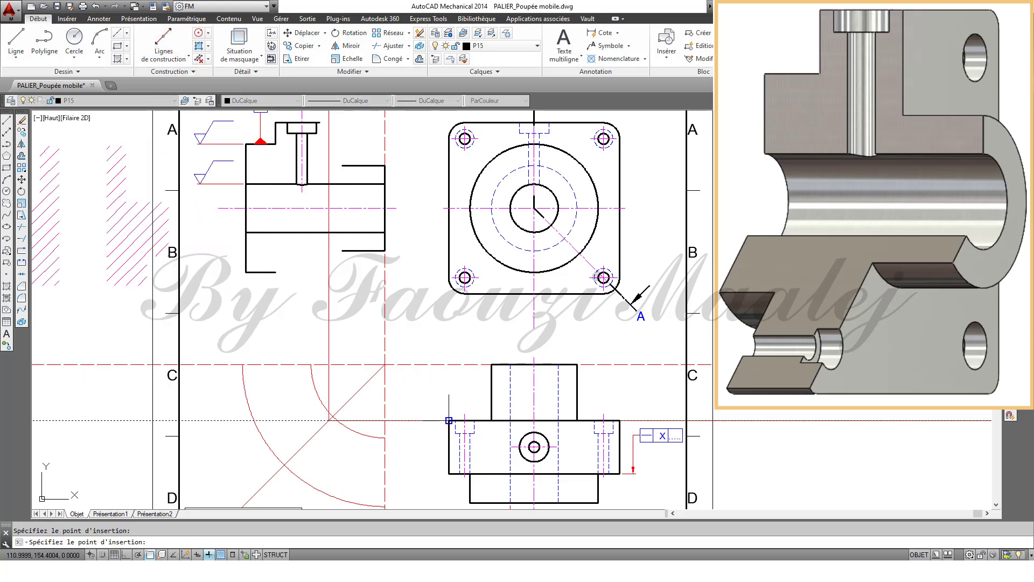
pyautogui.click(172, 61)
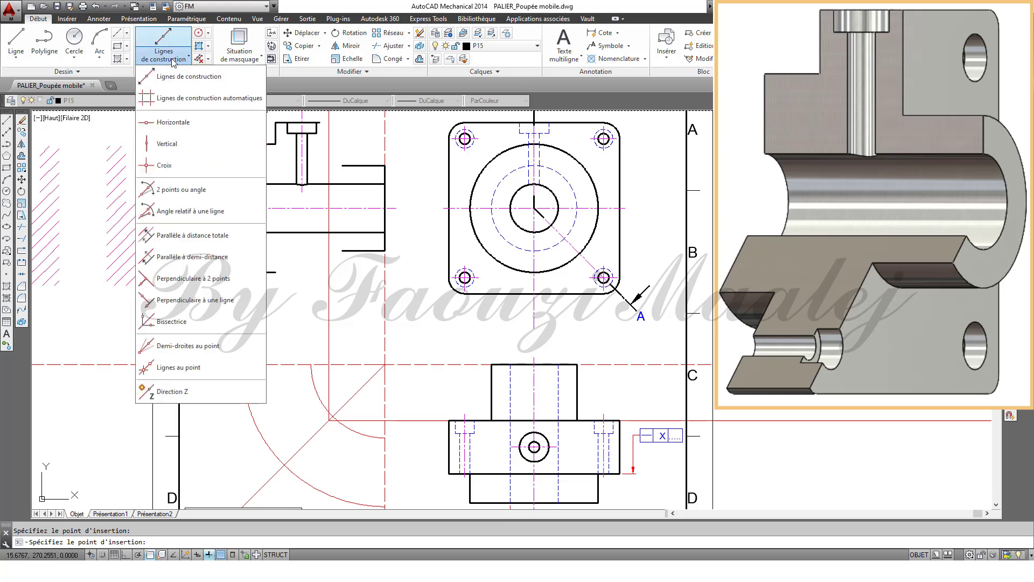
pyautogui.click(179, 127)
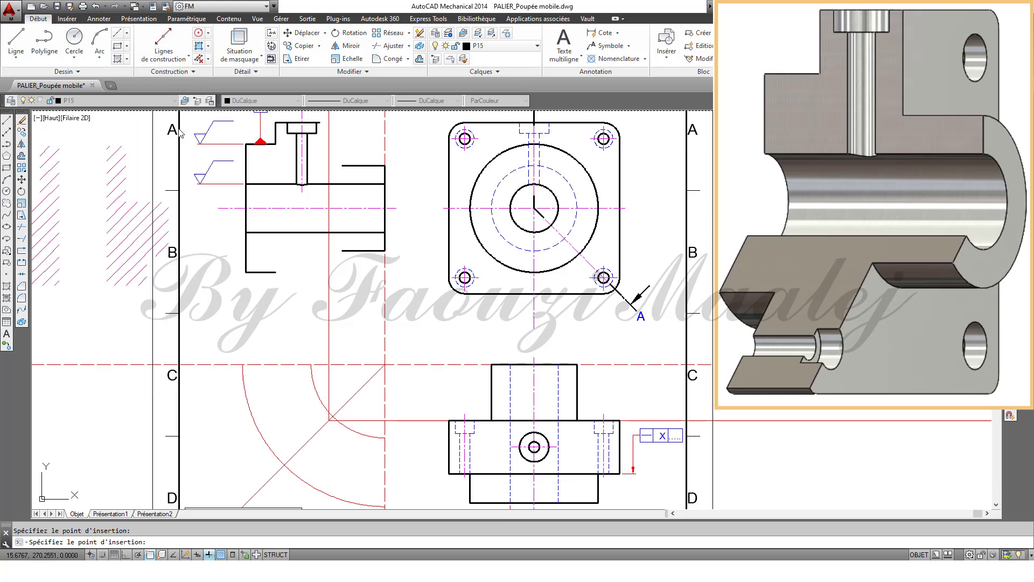
pyautogui.click(449, 474)
pyautogui.press('Escape')
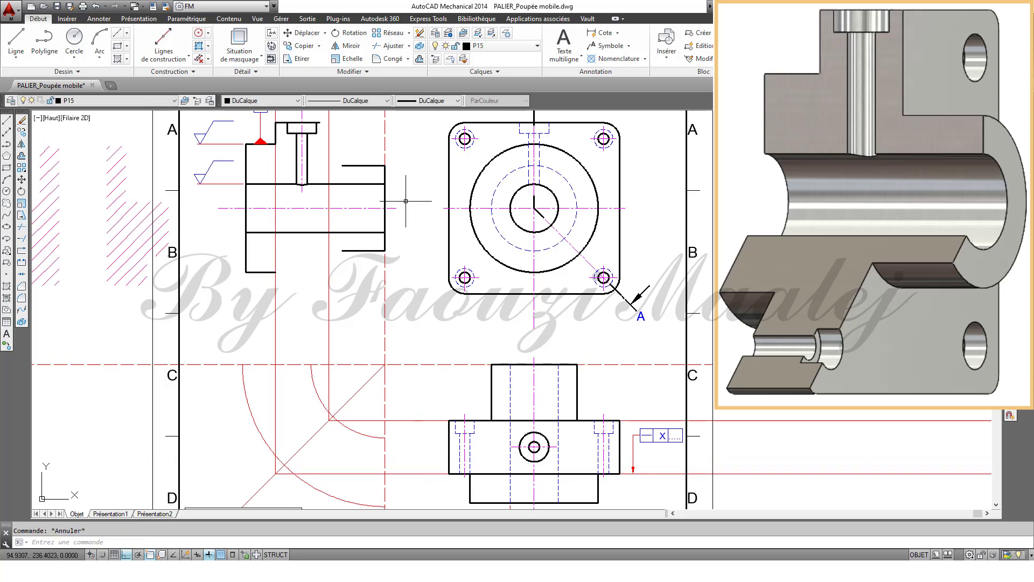
# - Extend the rear boss's two horizontal edges in view A-A to the vertical construction line marking the flange face
pyautogui.click(328, 146)
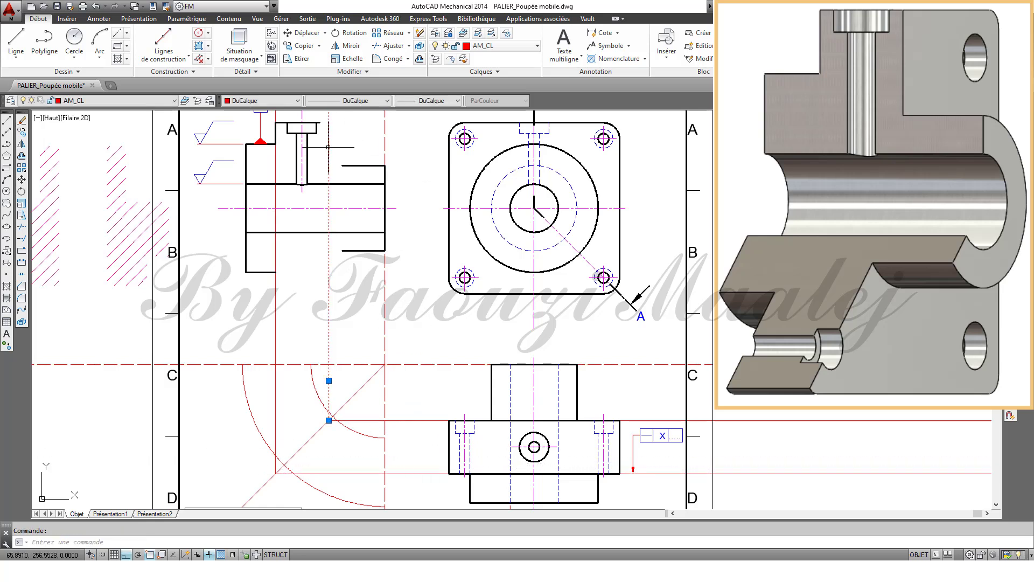
pyautogui.click(409, 47)
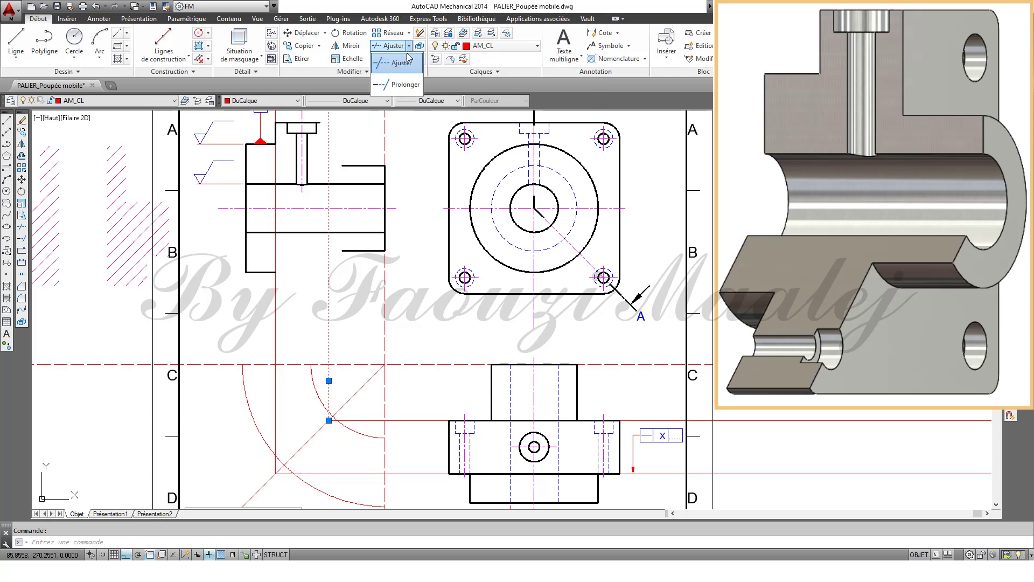
pyautogui.click(402, 85)
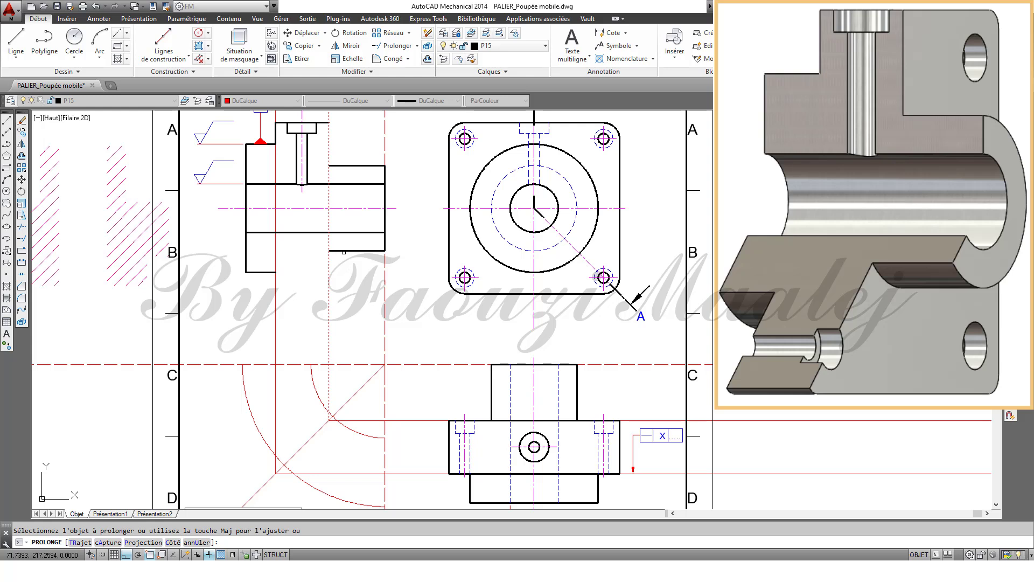
pyautogui.press('Escape')
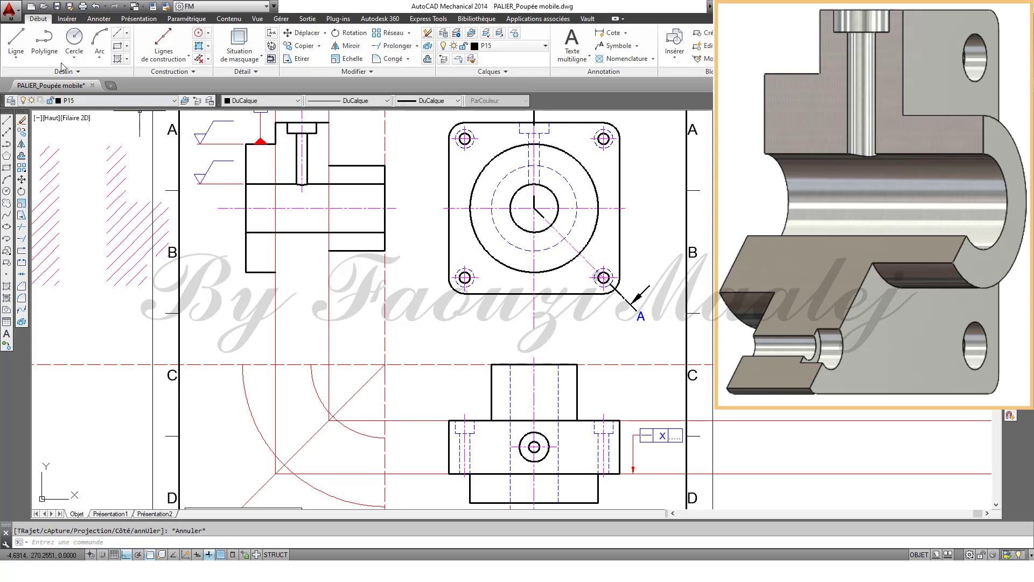
# - Draw the flange's vertical rear edge in view A-A from its upper corner down to the boss's upper edge and save the drawing
pyautogui.click(17, 43)
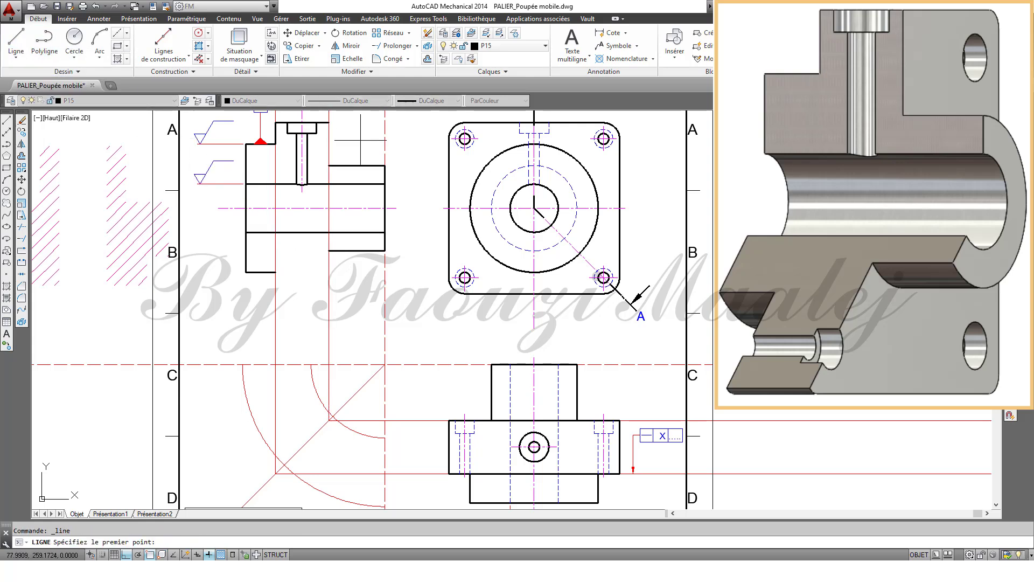
pyautogui.click(328, 122)
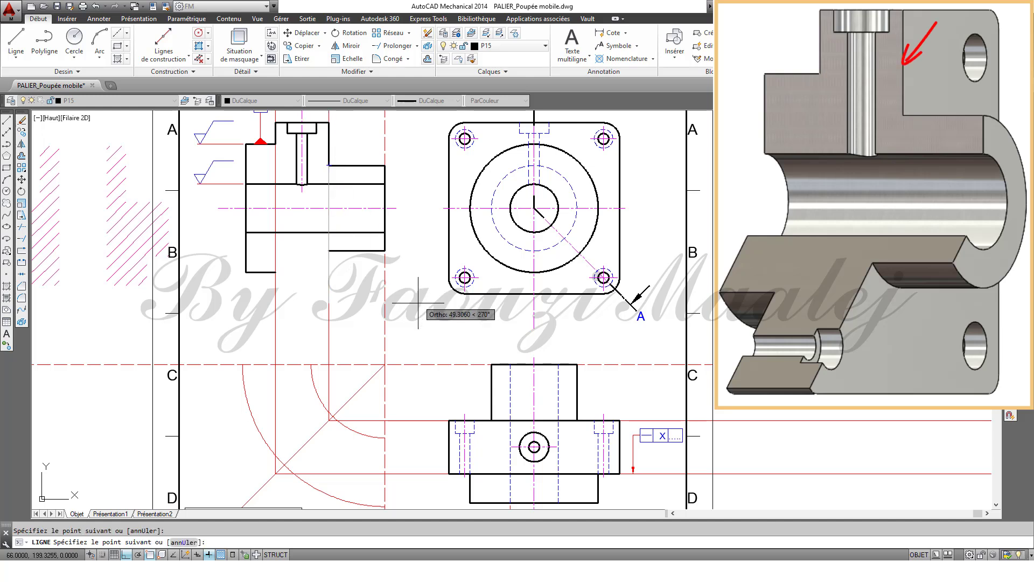
pyautogui.hotkey('ctrl', 's')
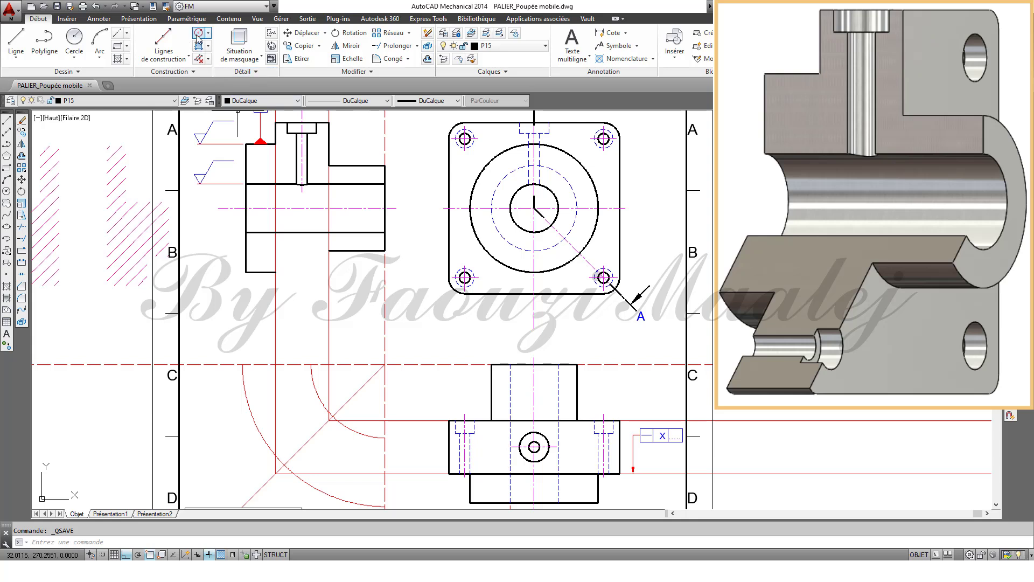
# - Draw a bore-centred construction circle through the end of the flange's lower edge at the rounded corner, with a horizontal construction line at its lowest point
pyautogui.click(198, 35)
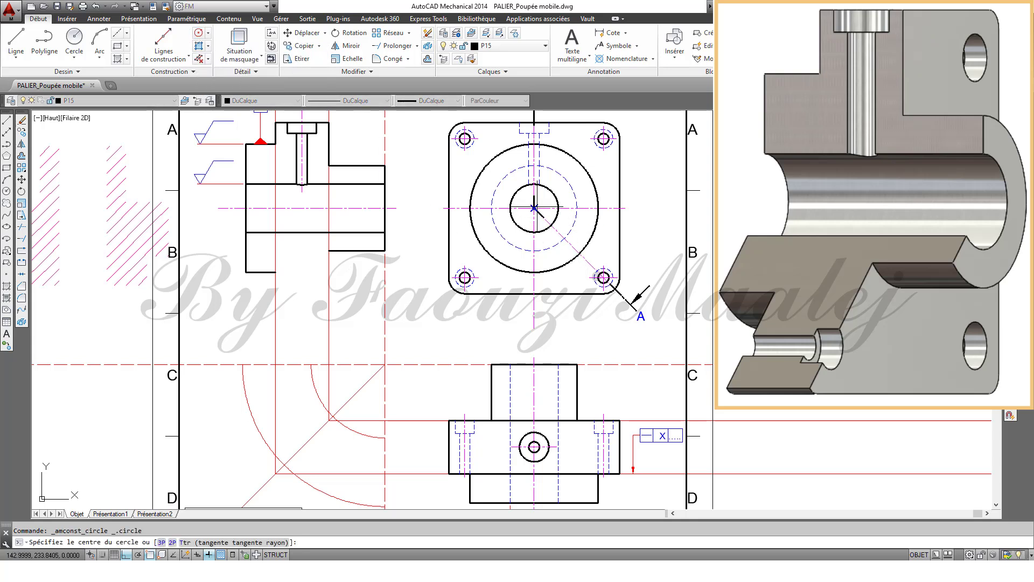
pyautogui.click(535, 208)
pyautogui.click(607, 294)
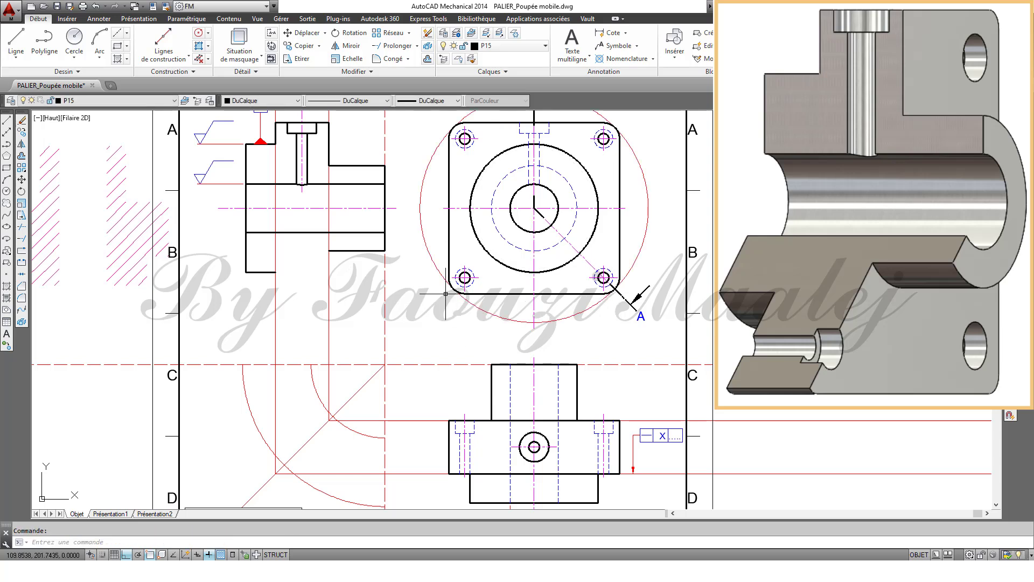
pyautogui.click(169, 59)
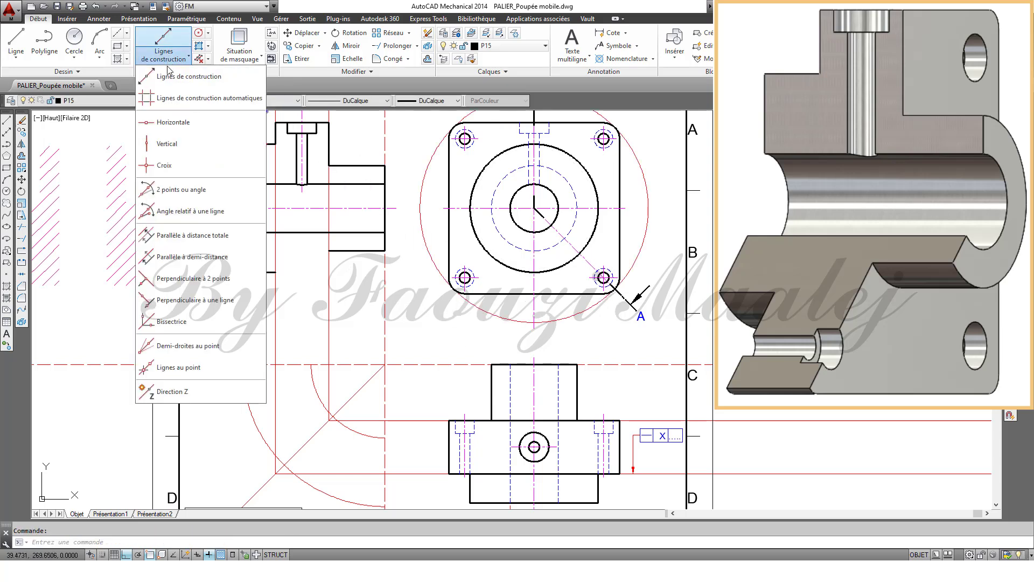
pyautogui.click(162, 123)
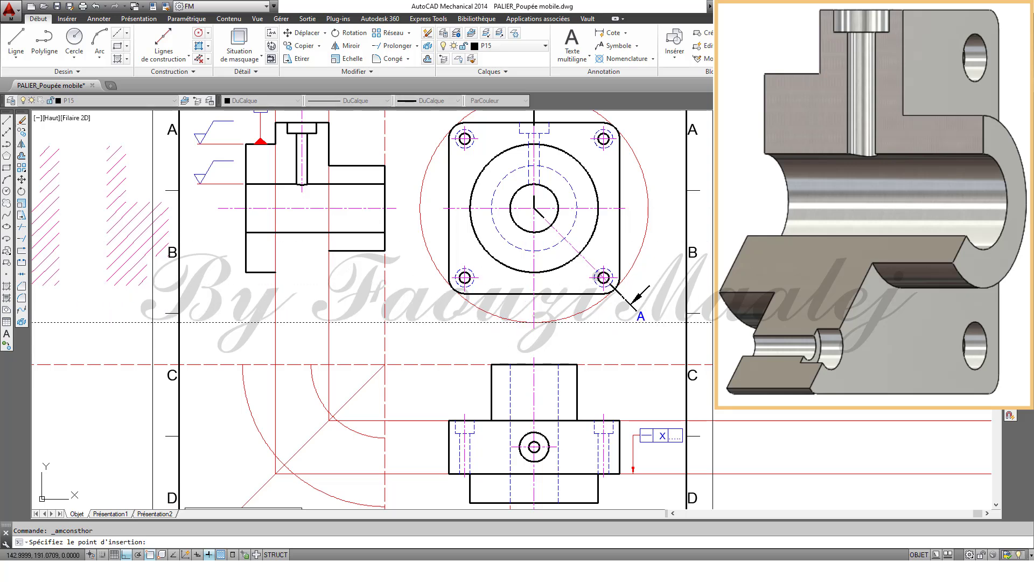
pyautogui.click(534, 322)
pyautogui.press('Escape')
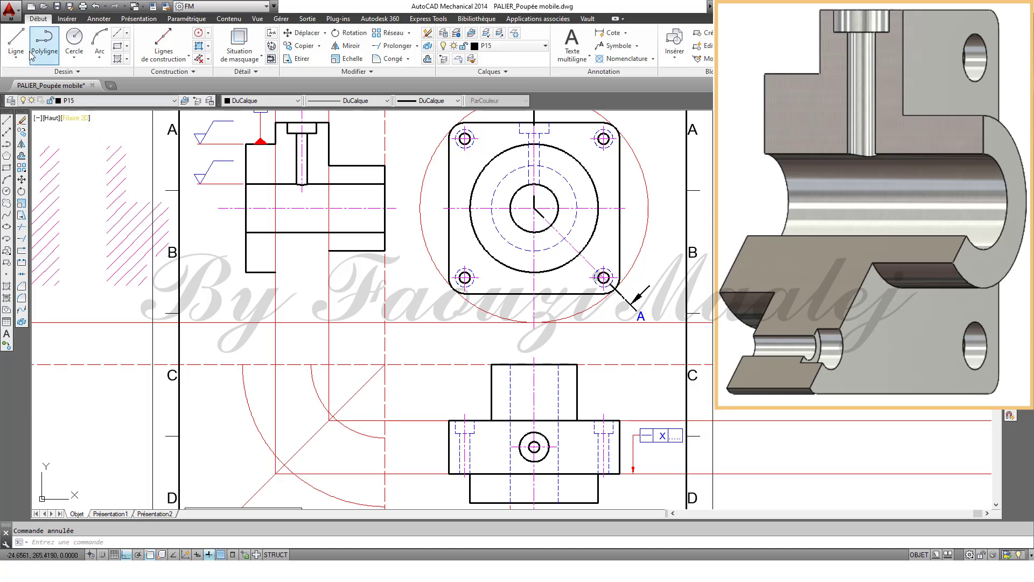
# - Draw the flange's lower outline in view A-A along the construction lines up to the rear boss's lower edge, and erase all construction lines
pyautogui.click(16, 41)
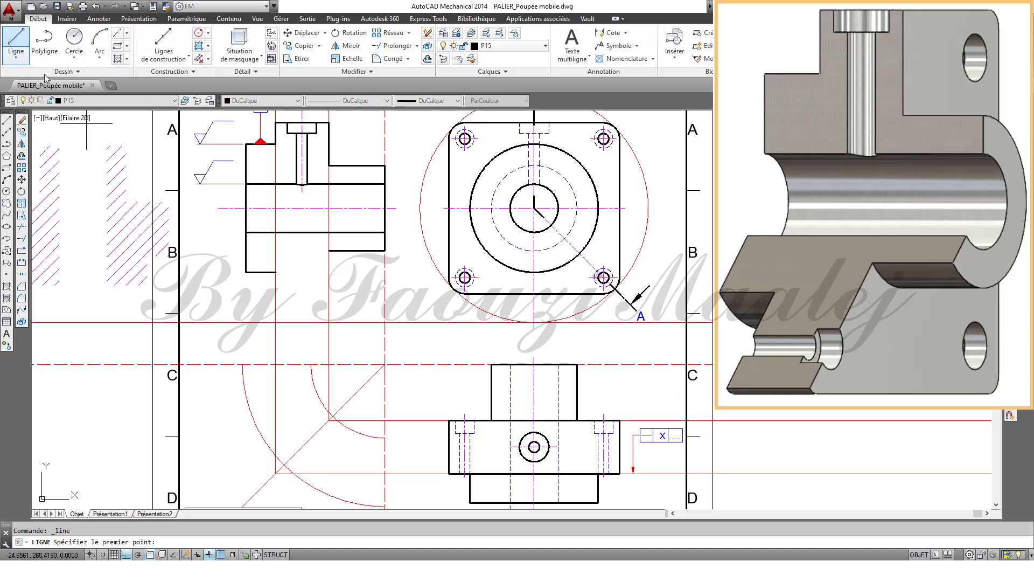
pyautogui.click(275, 272)
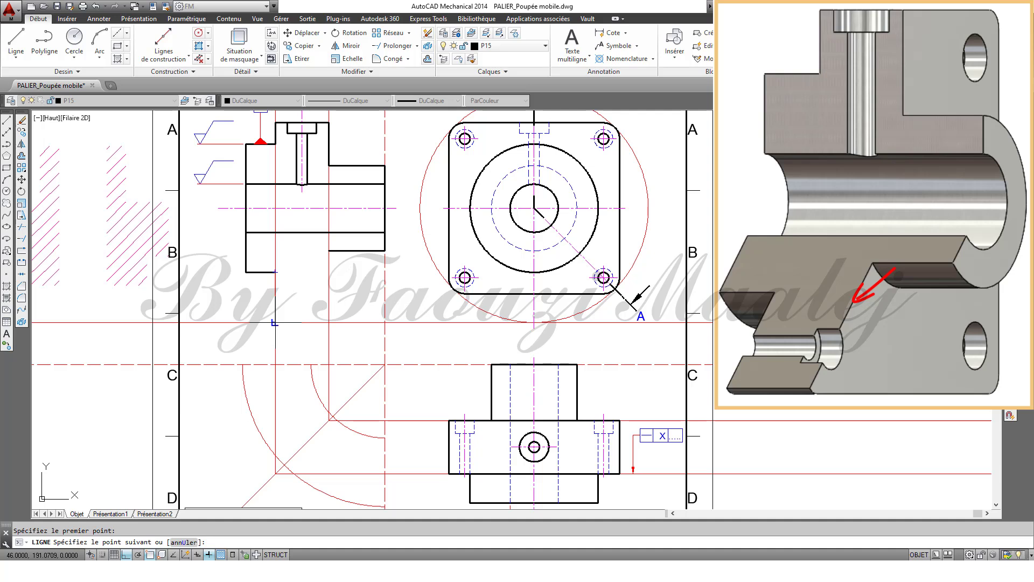
pyautogui.click(275, 322)
pyautogui.click(328, 322)
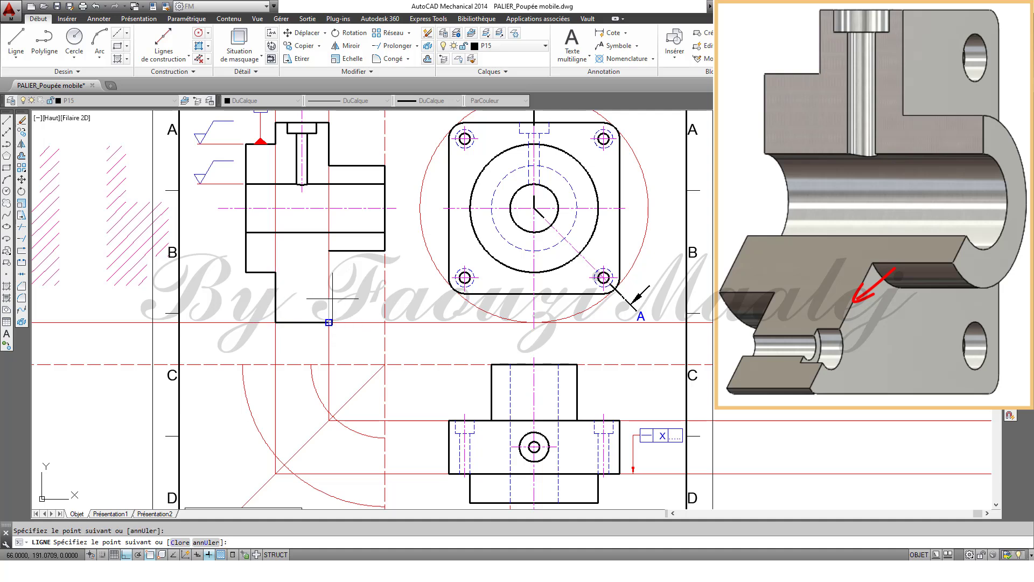
pyautogui.click(329, 250)
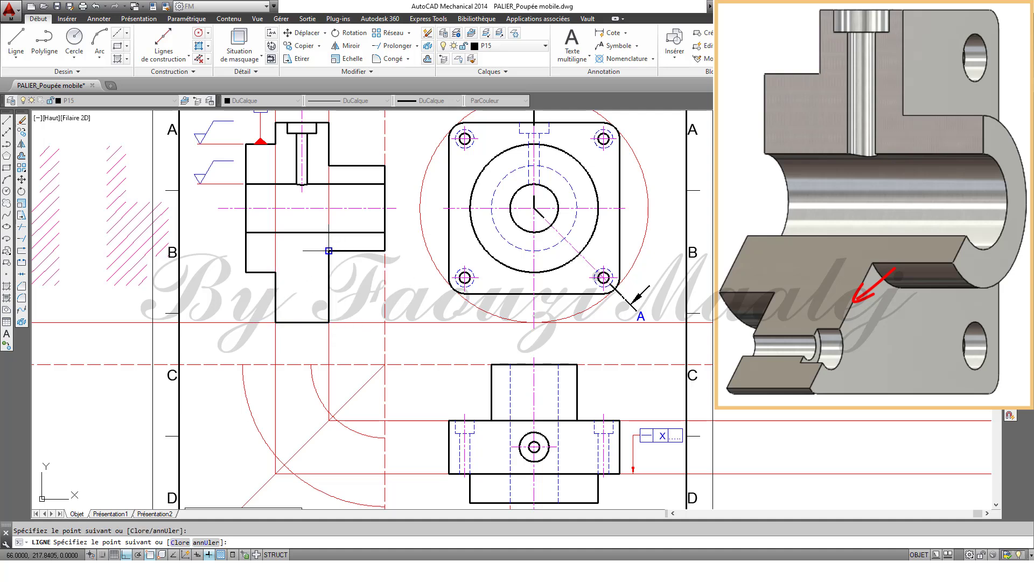
pyautogui.press('Escape')
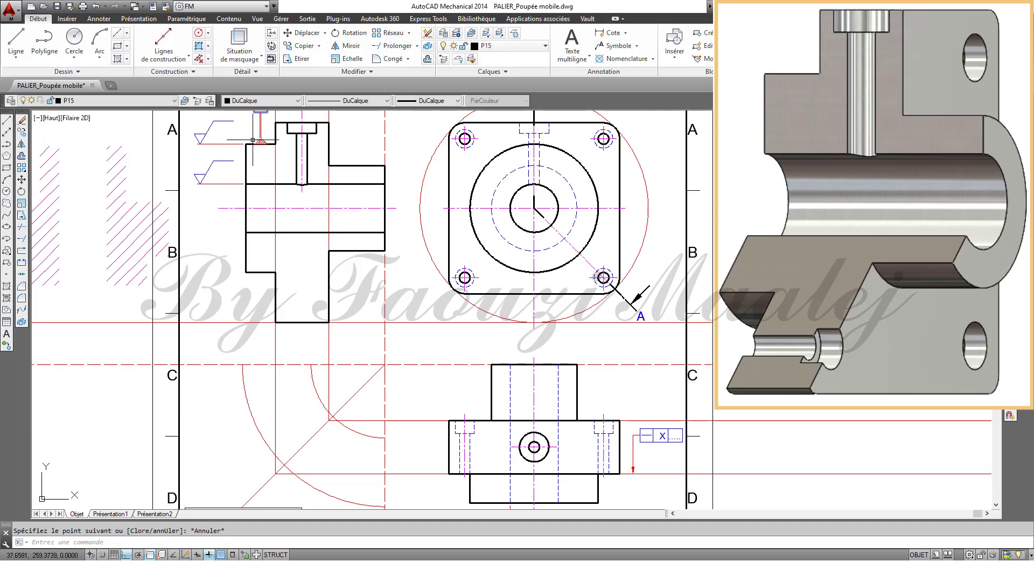
pyautogui.click(200, 60)
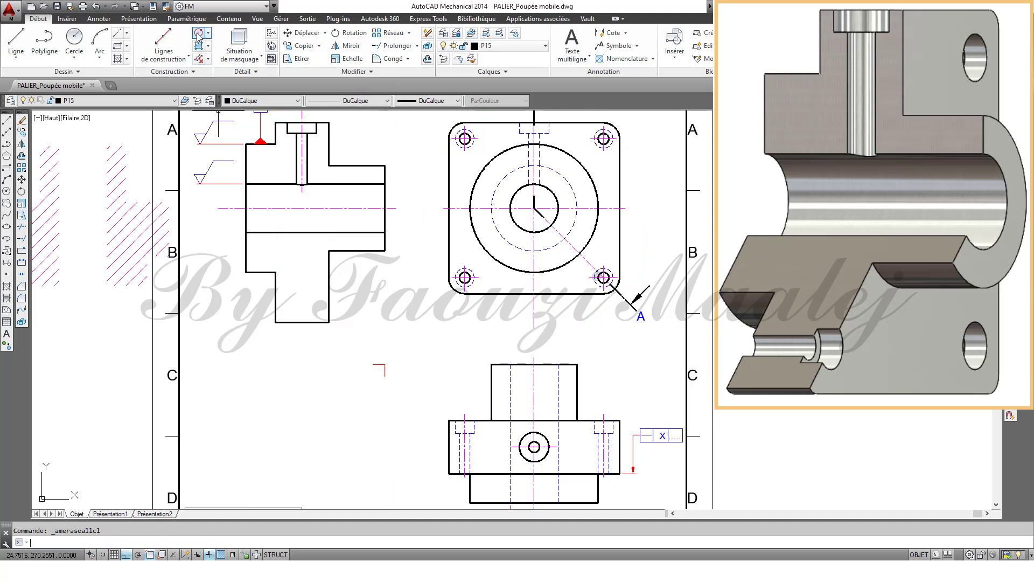
# - Draw a bore-centred construction circle through the flange's lower-right hole centre, with a horizontal construction line through its lowest point into view A-A
pyautogui.click(199, 46)
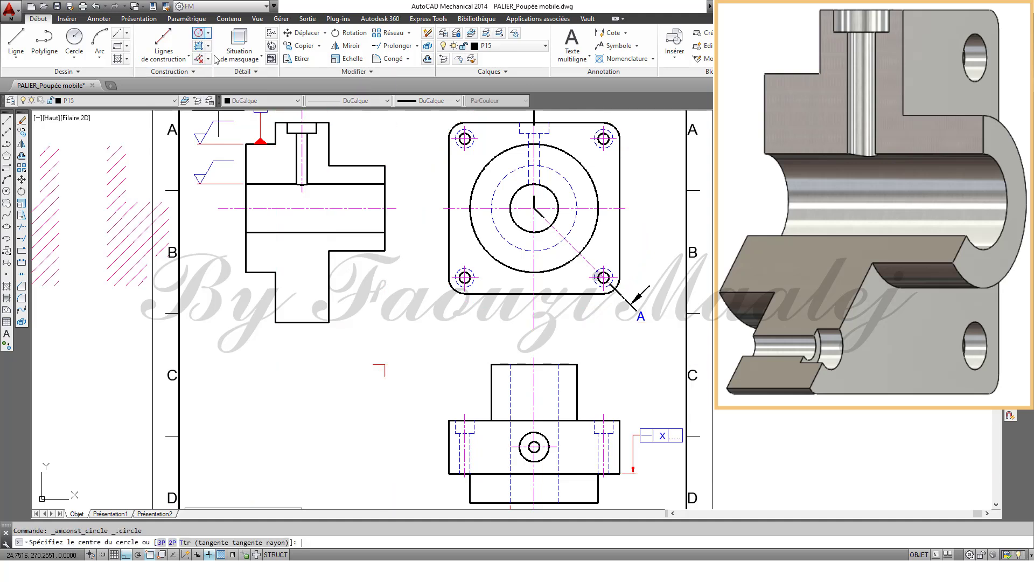
pyautogui.click(535, 208)
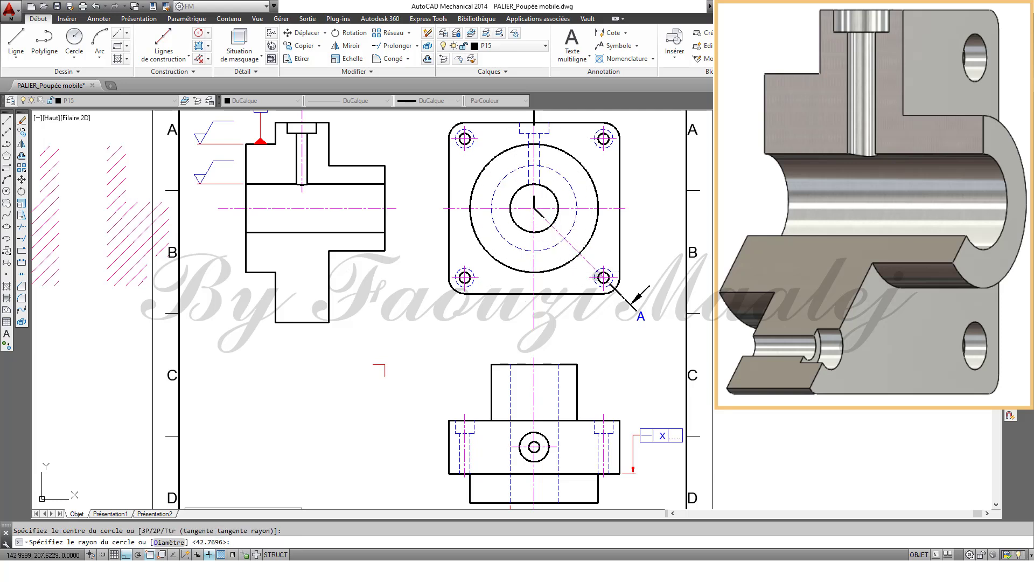
pyautogui.click(604, 278)
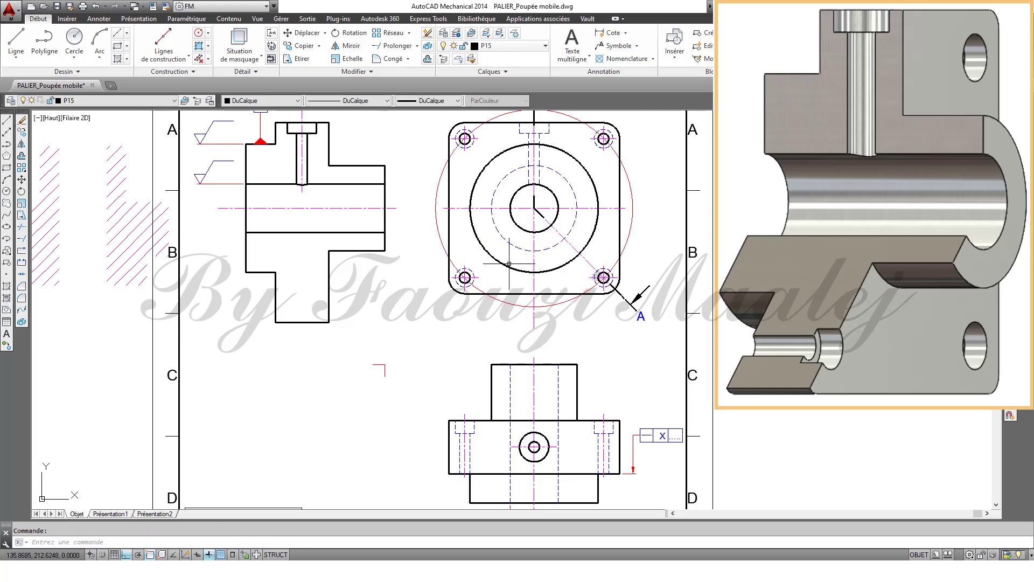
pyautogui.click(163, 55)
pyautogui.click(173, 121)
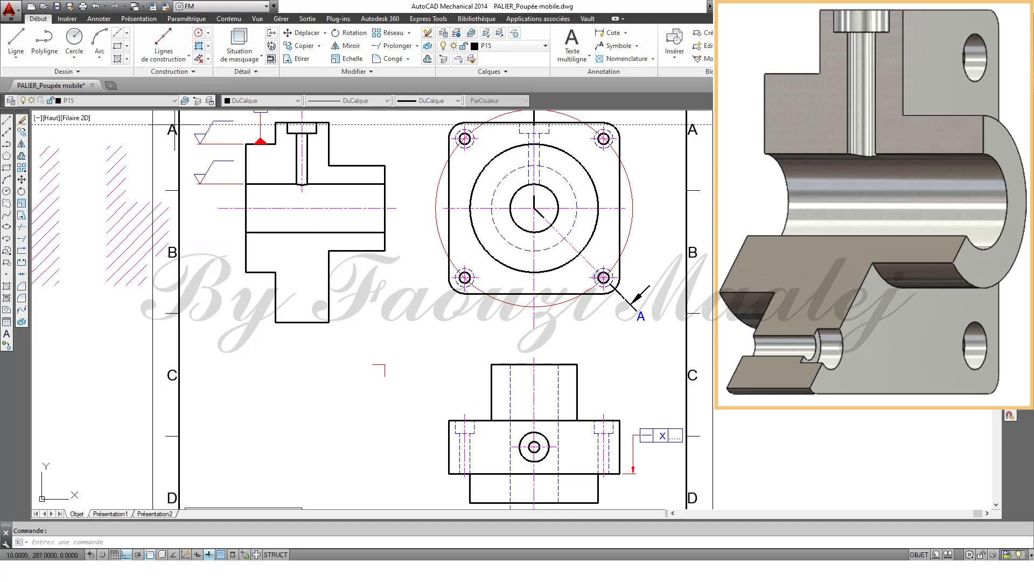
pyautogui.click(533, 306)
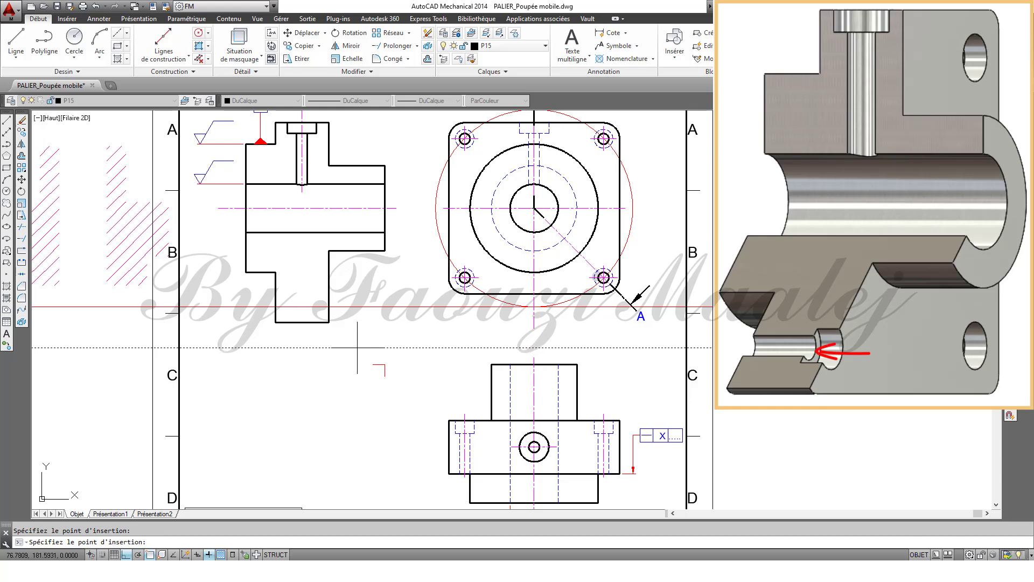
pyautogui.press('Escape')
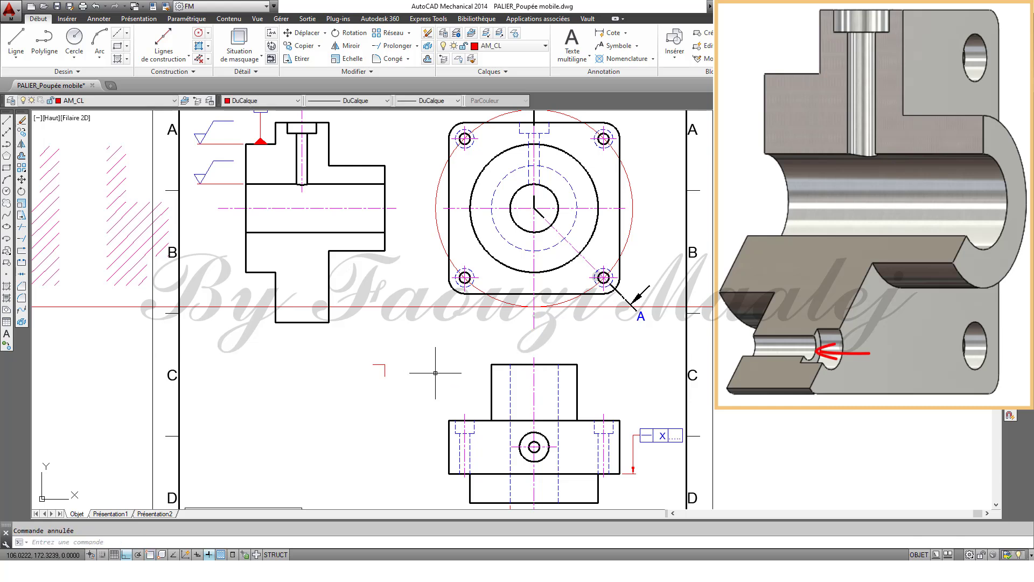
# - Copy the top view's left counterbored hole onto the flange's rear edge in view A-A at the construction line, rotated 270 degrees
pyautogui.click(452, 404)
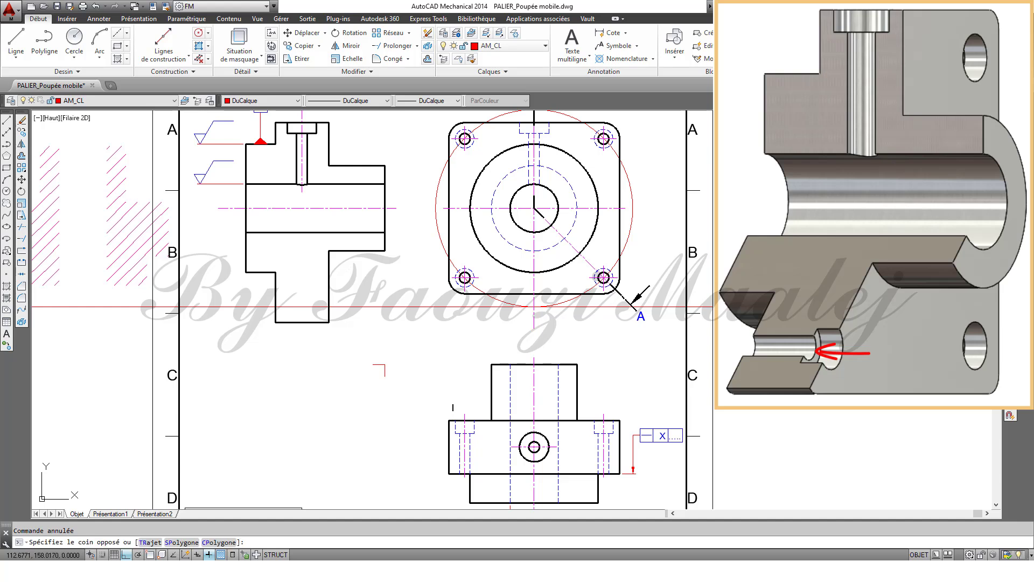
pyautogui.click(474, 477)
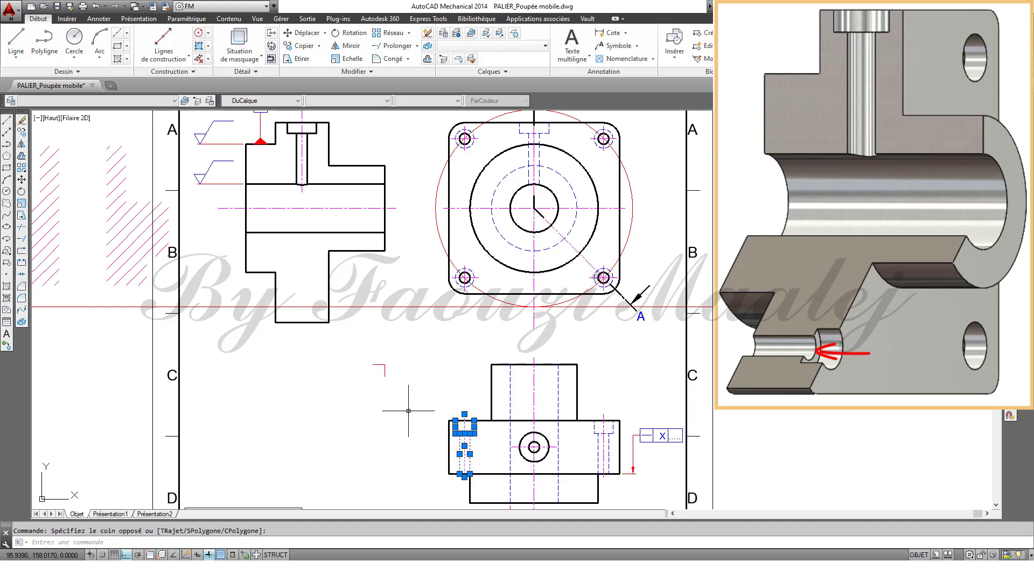
pyautogui.click(325, 33)
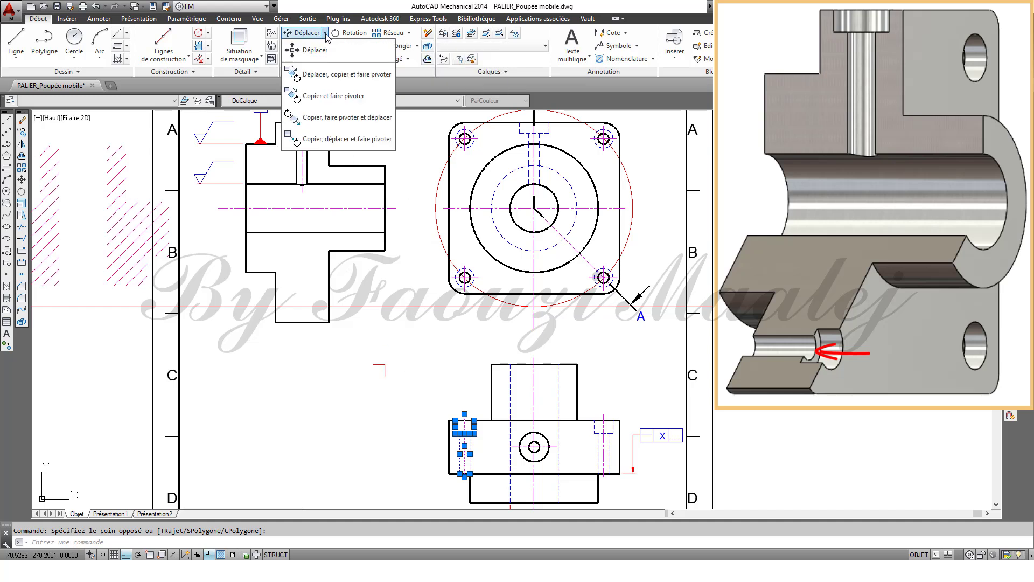
pyautogui.click(316, 140)
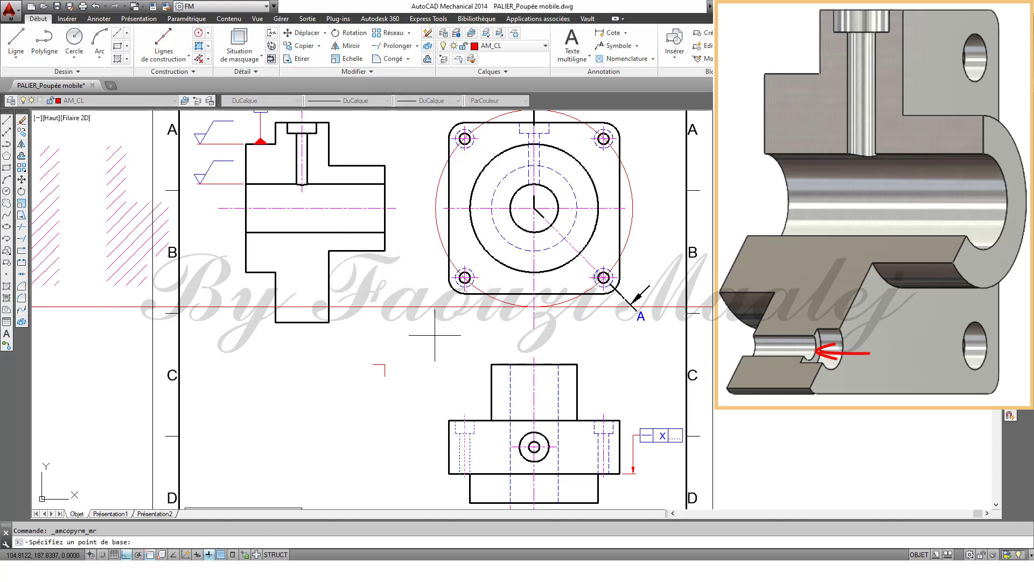
pyautogui.click(464, 420)
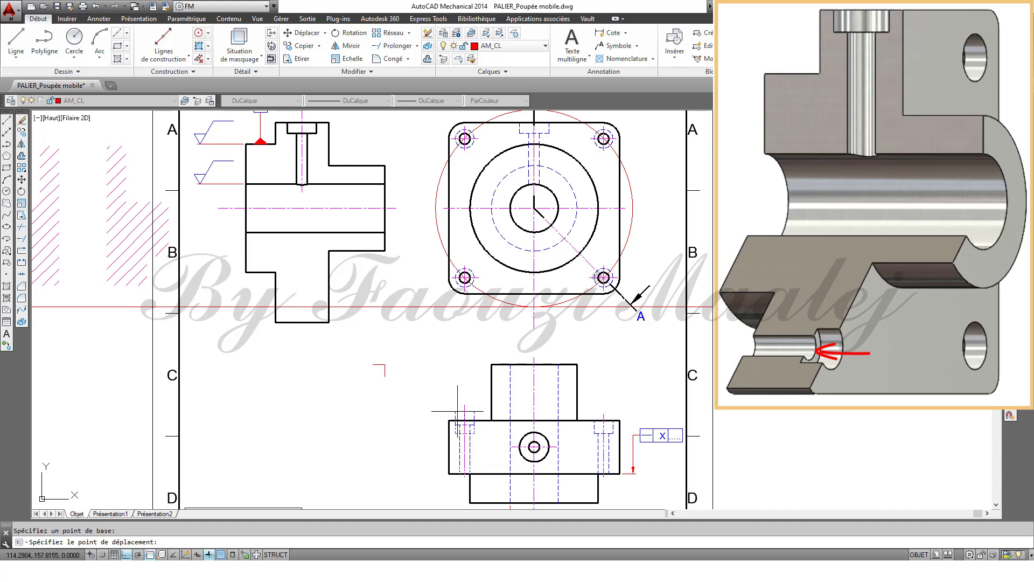
pyautogui.click(328, 306)
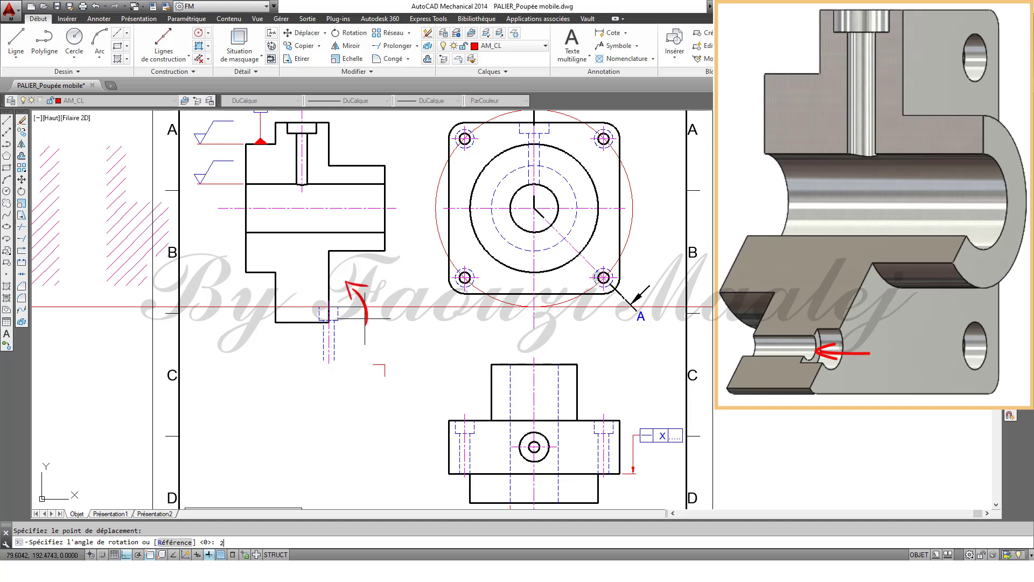
pyautogui.press('Return')
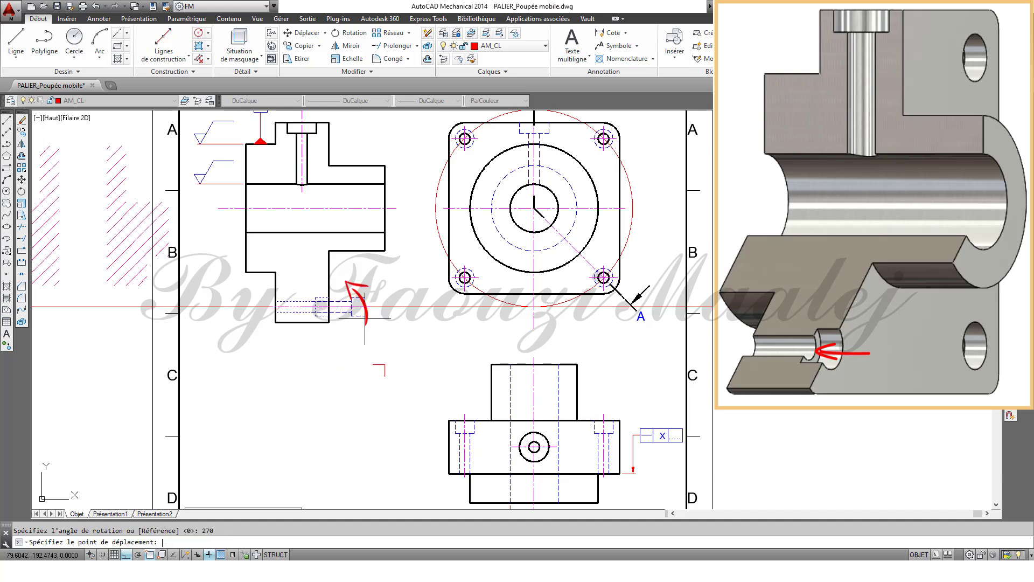
pyautogui.press('Escape')
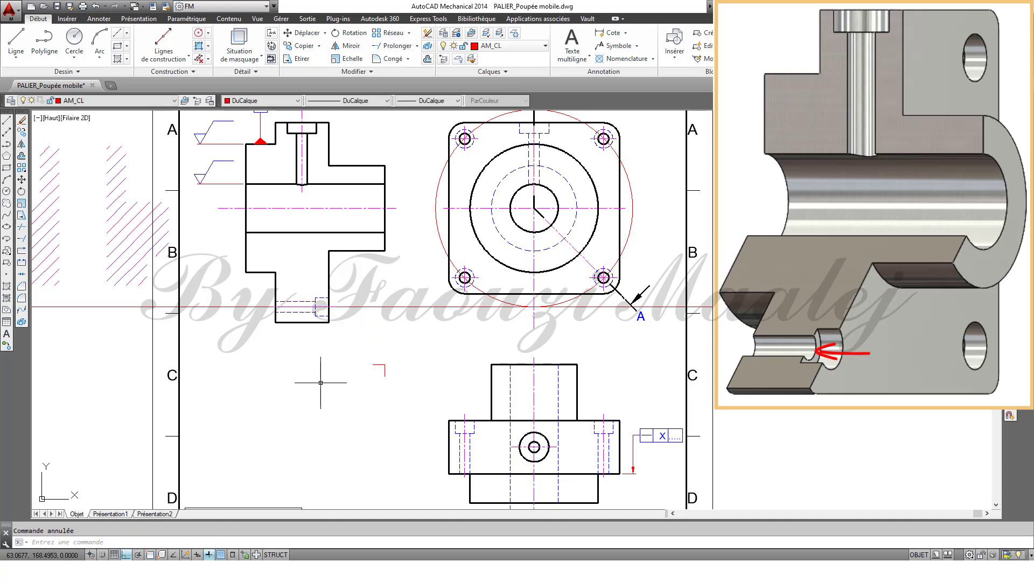
# - Put the copied counterbored hole's outlines in view A-A on layer P15 and erase all construction lines
pyautogui.click(306, 286)
pyautogui.click(321, 302)
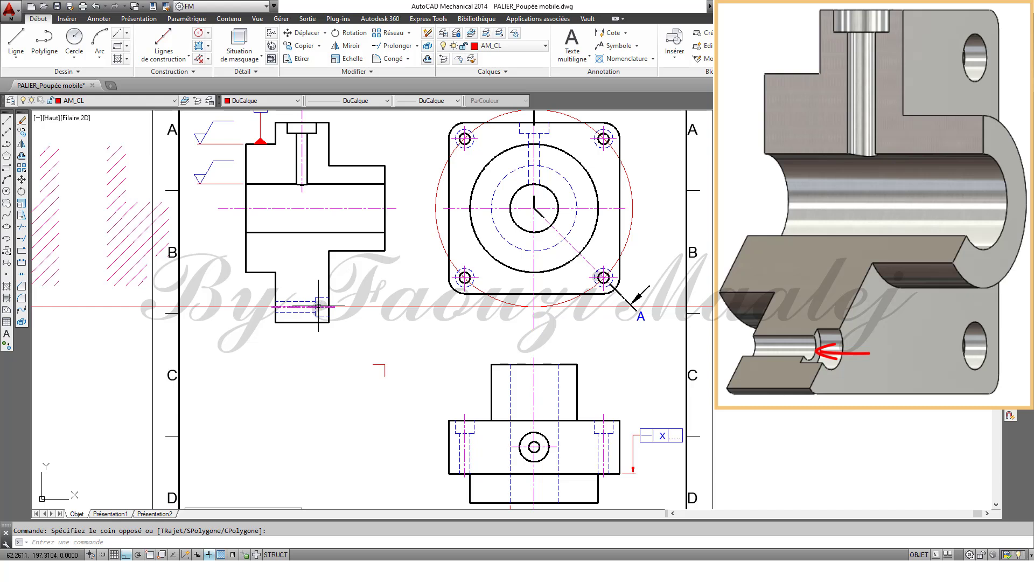
pyautogui.click(316, 302)
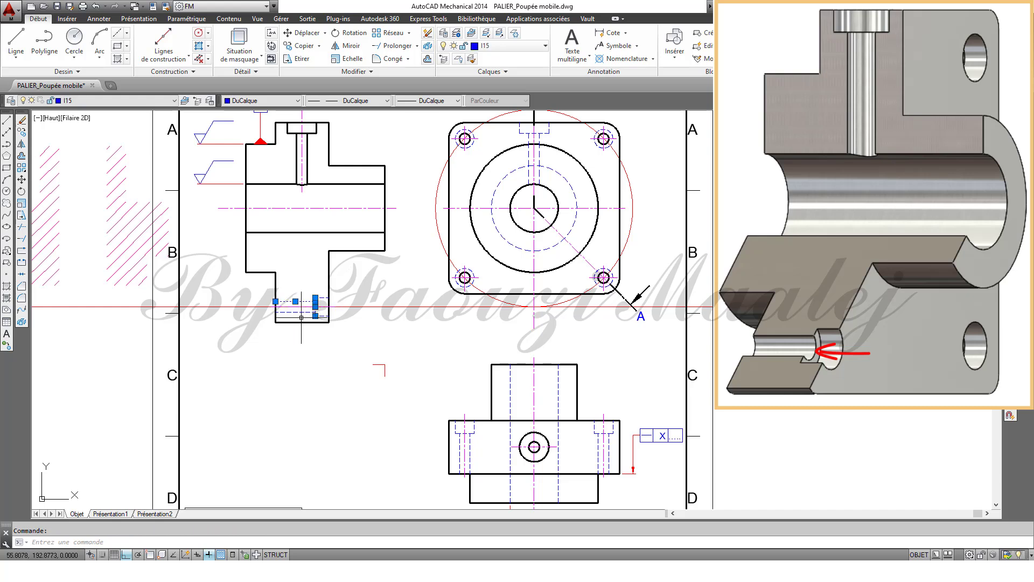
pyautogui.click(323, 298)
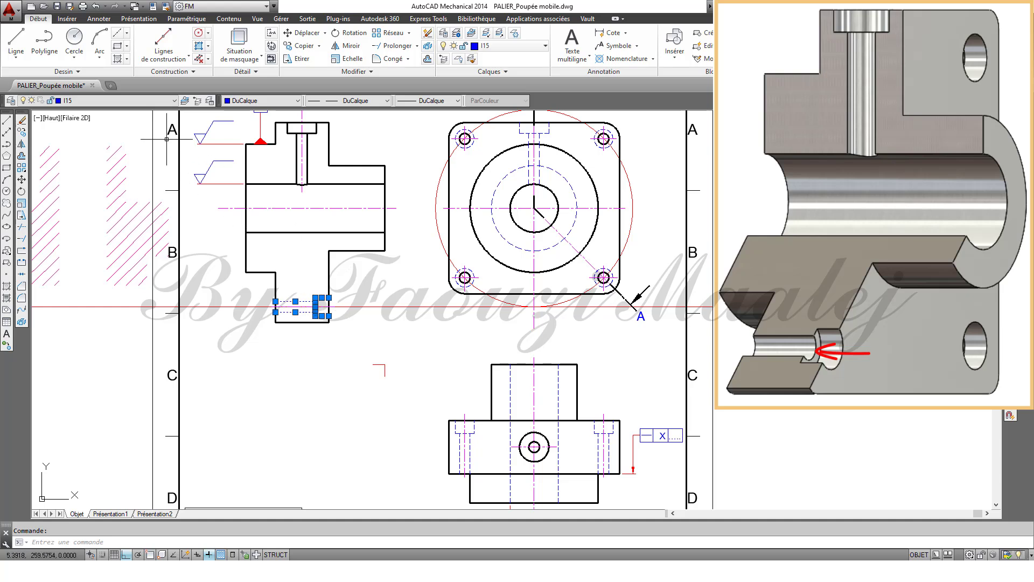
pyautogui.click(173, 100)
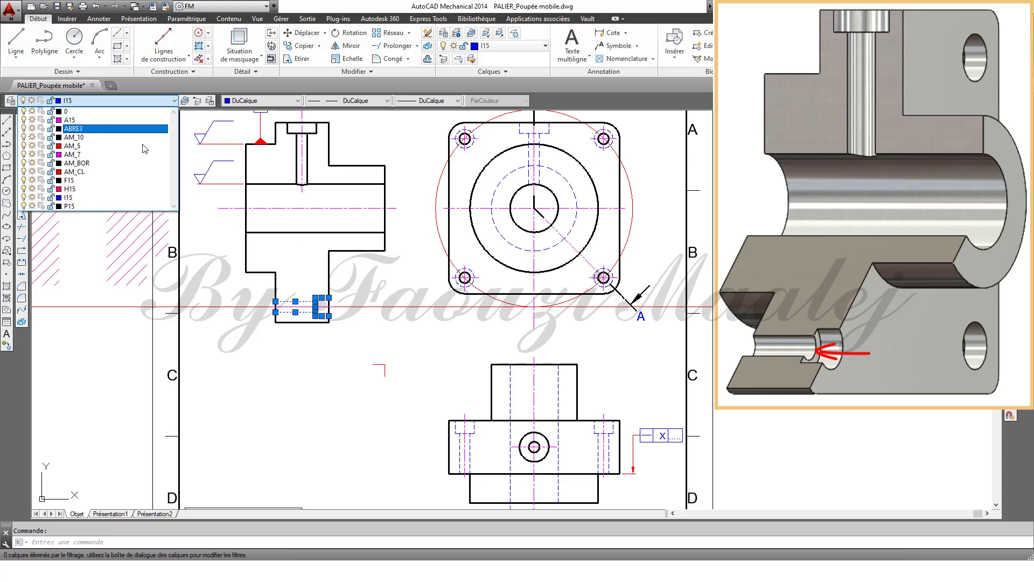
pyautogui.click(106, 207)
pyautogui.press('Escape')
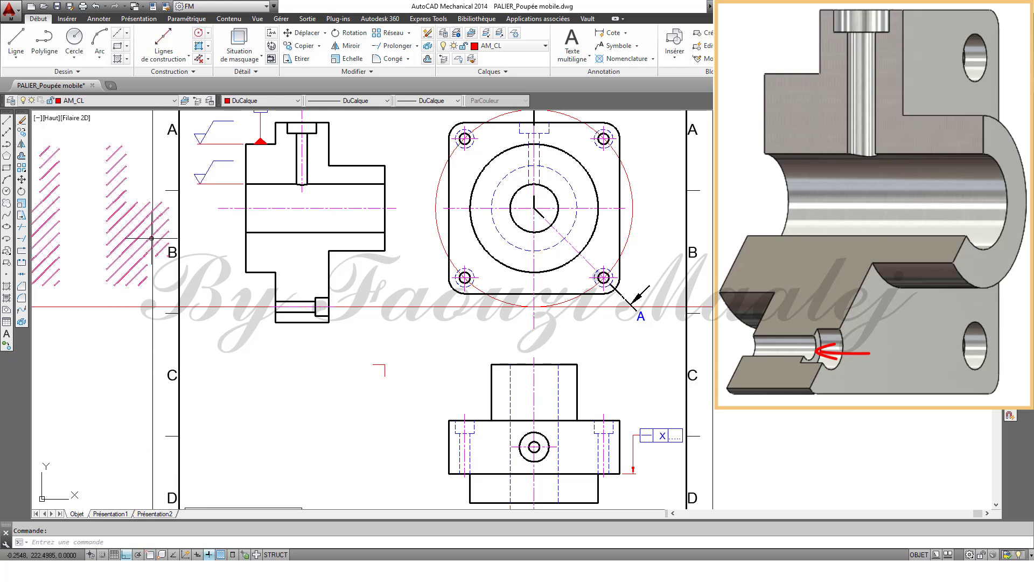
pyautogui.click(199, 60)
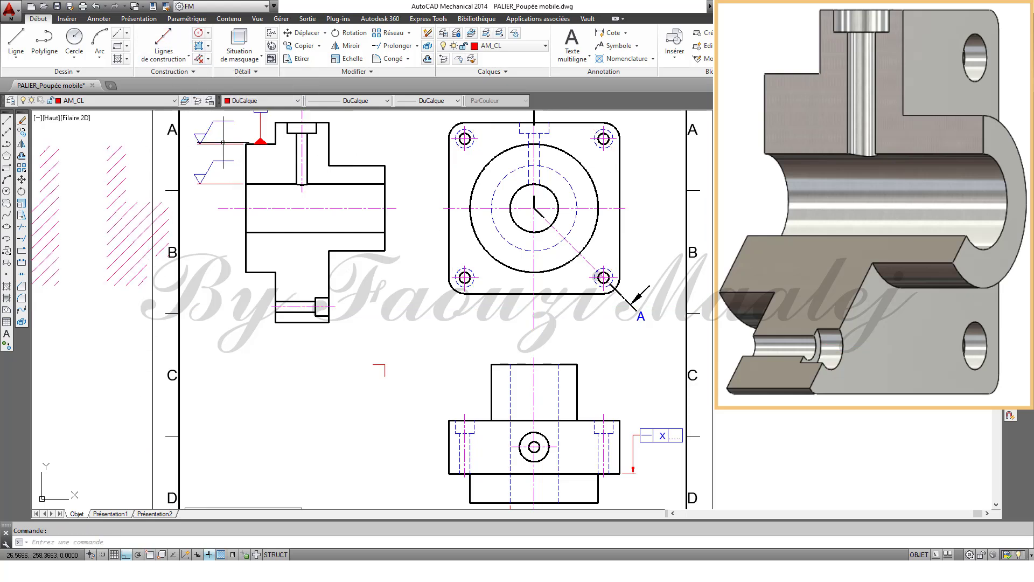
# - Hatch all cut areas of section A-A with ANSI31, matching the properties of the existing hatching beside the sheet
pyautogui.click(117, 59)
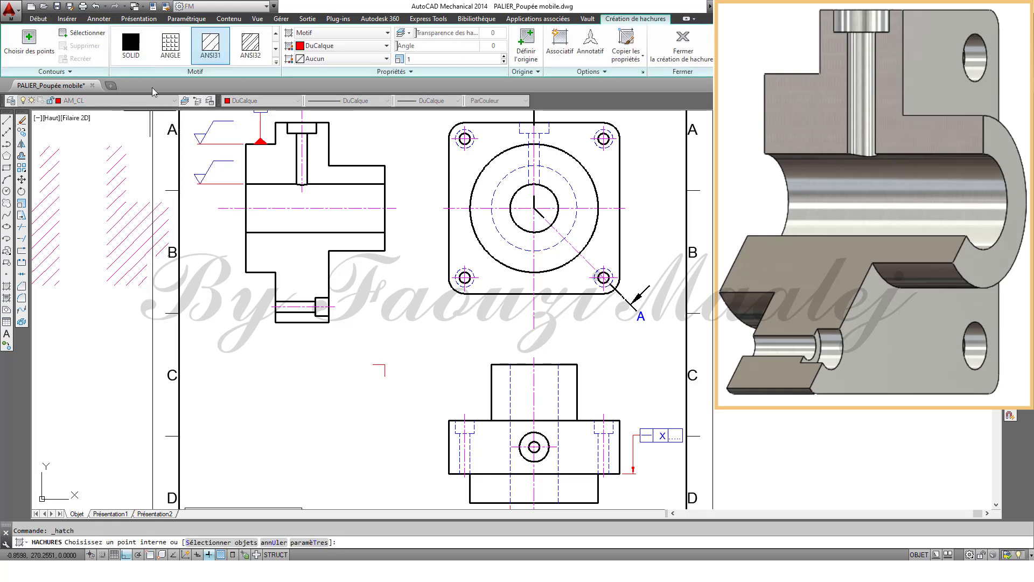
pyautogui.click(626, 42)
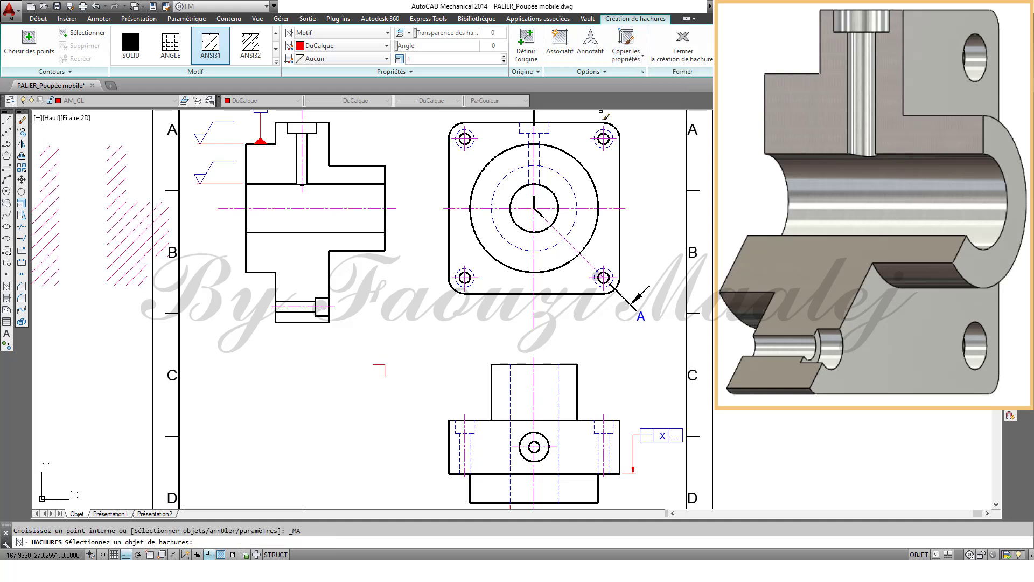
pyautogui.click(134, 216)
pyautogui.click(270, 159)
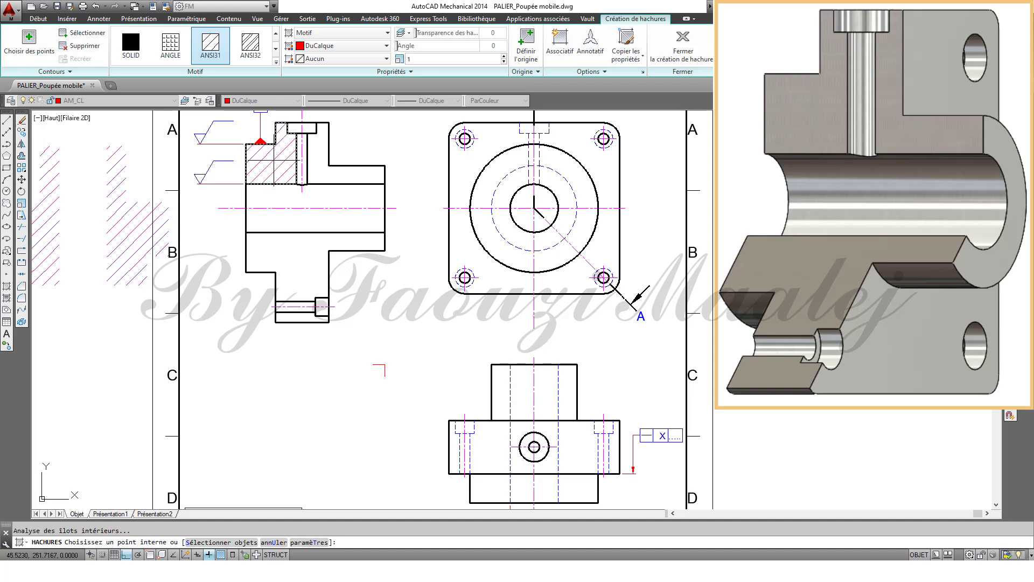
pyautogui.click(316, 171)
pyautogui.click(296, 274)
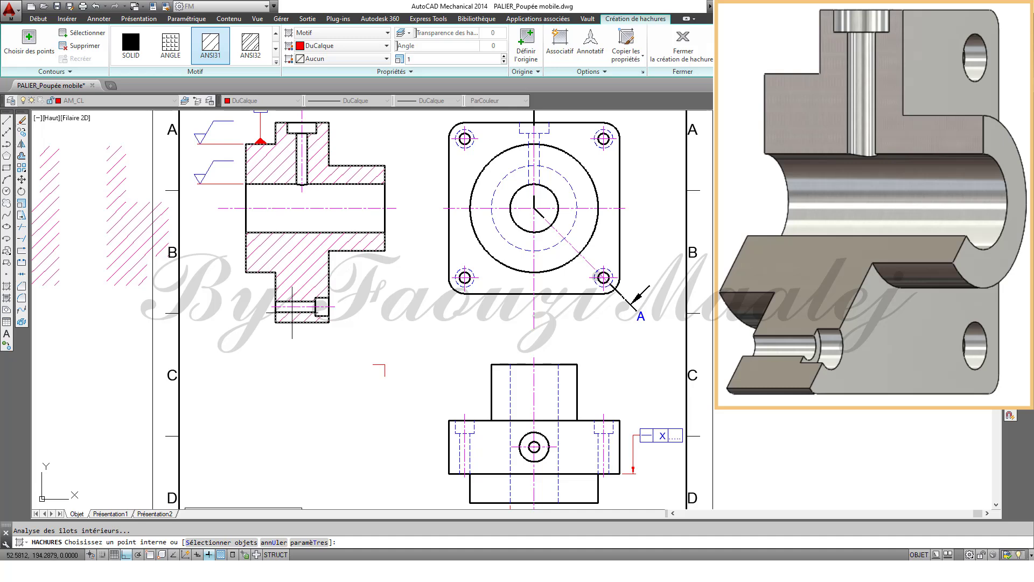
pyautogui.press('Escape')
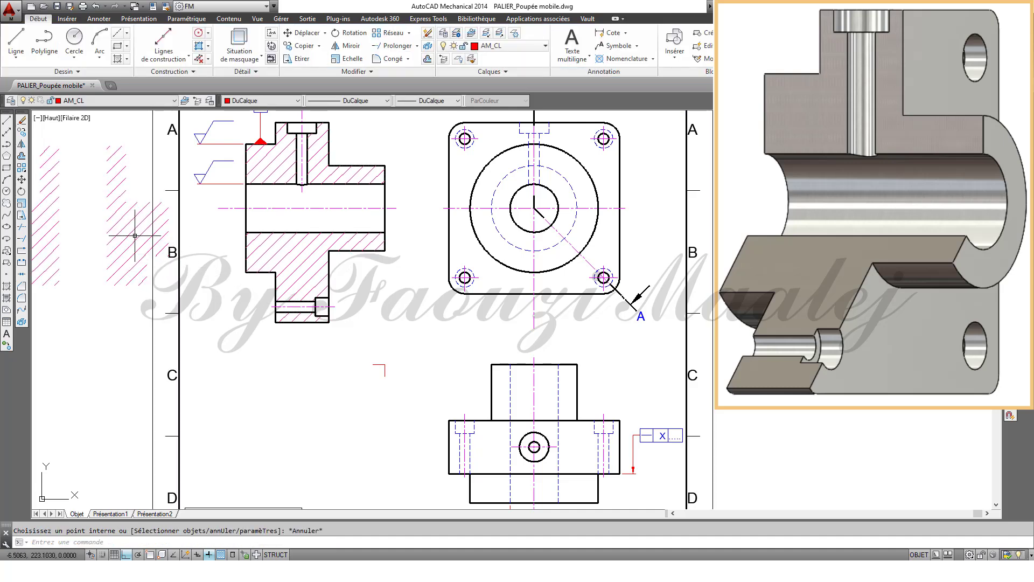
# - Delete the old hatching lying outside the sheet border
pyautogui.click(133, 232)
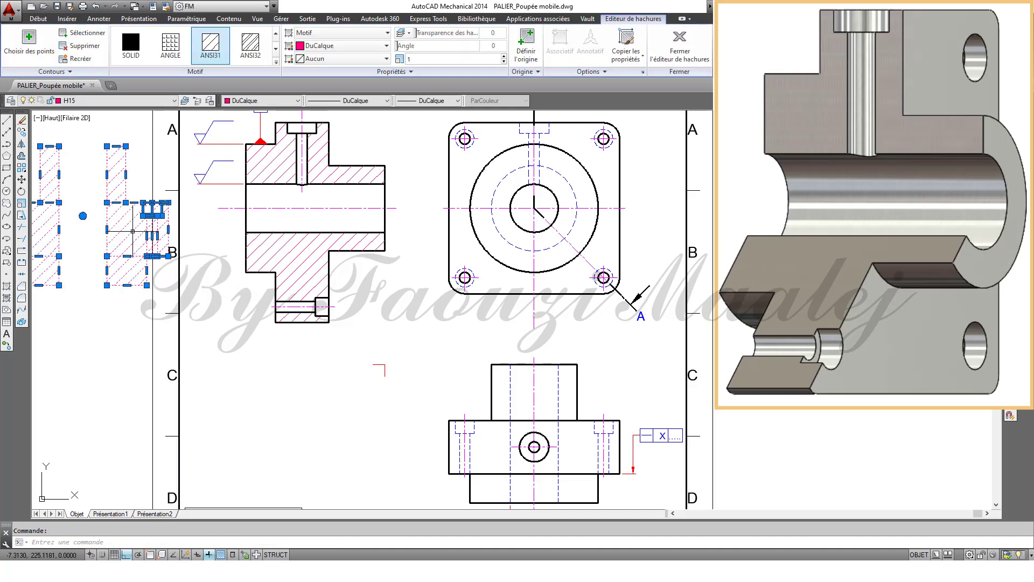
pyautogui.press('Escape')
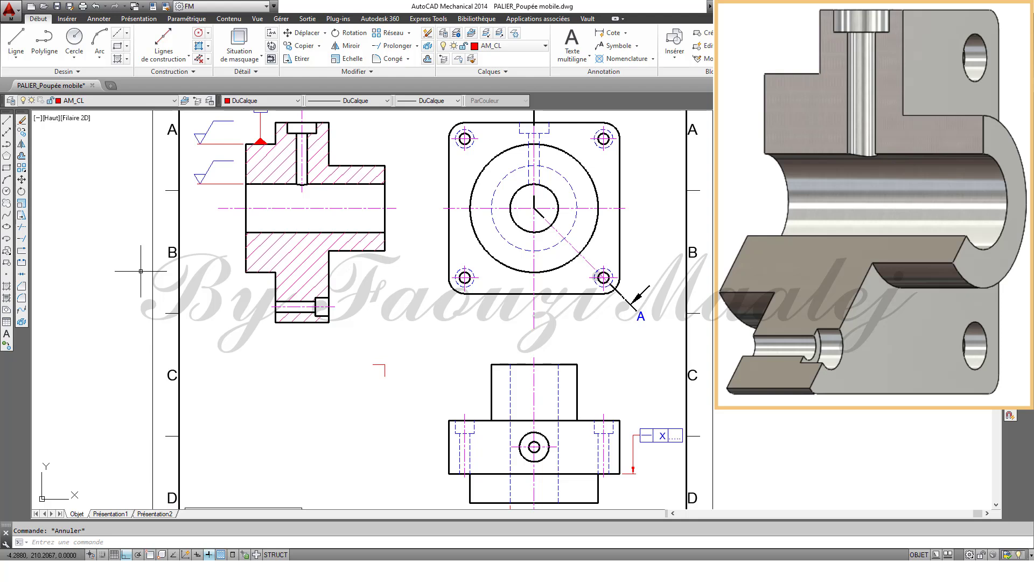
pyautogui.hotkey('ctrl', 'o')
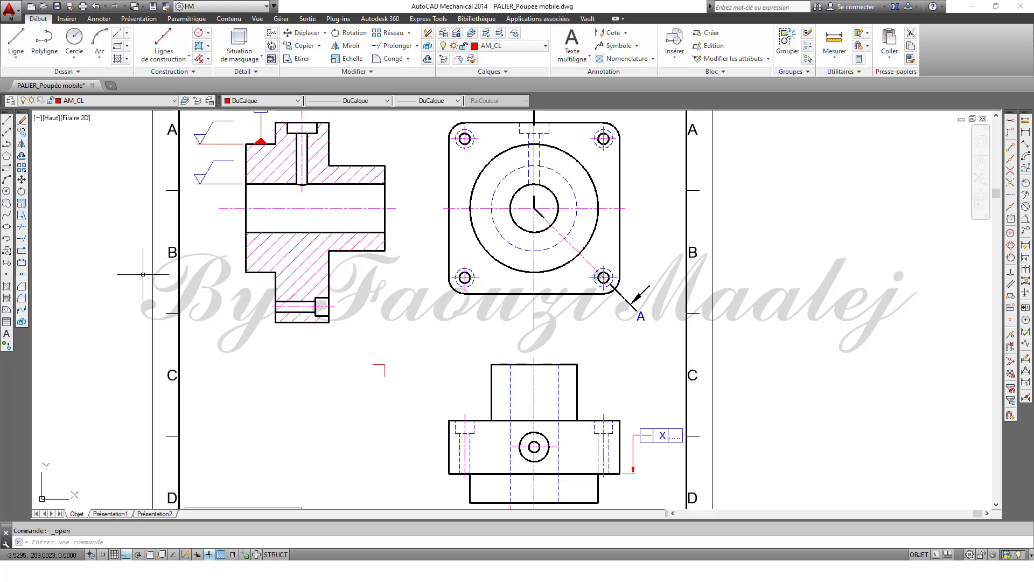
# - Set the surface finish symbol on the front boss's outer surface in view A-A to Ra 3,2
pyautogui.click(205, 135)
pyautogui.doubleClick(205, 135)
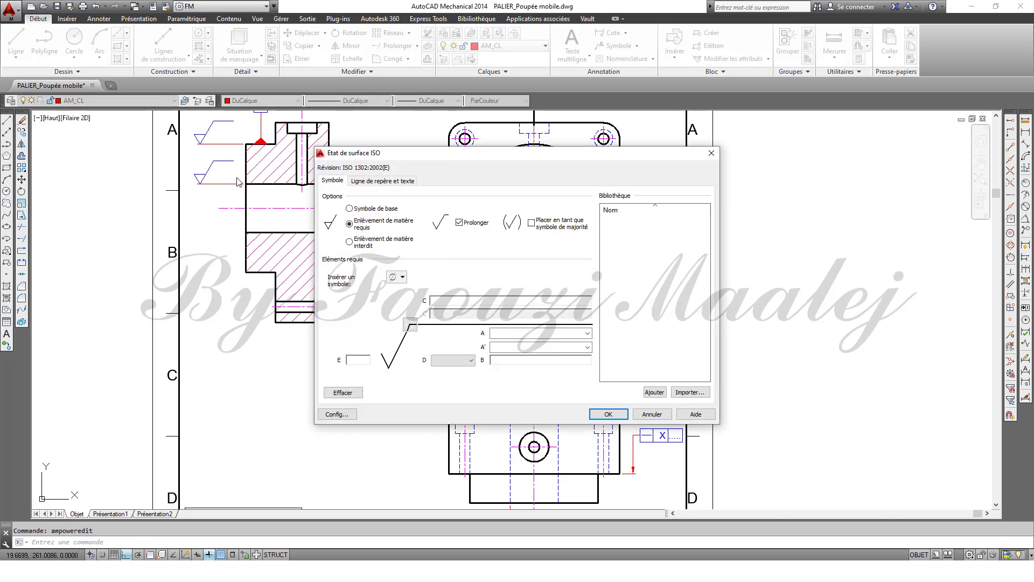
pyautogui.click(498, 334)
pyautogui.write('Ra 3')
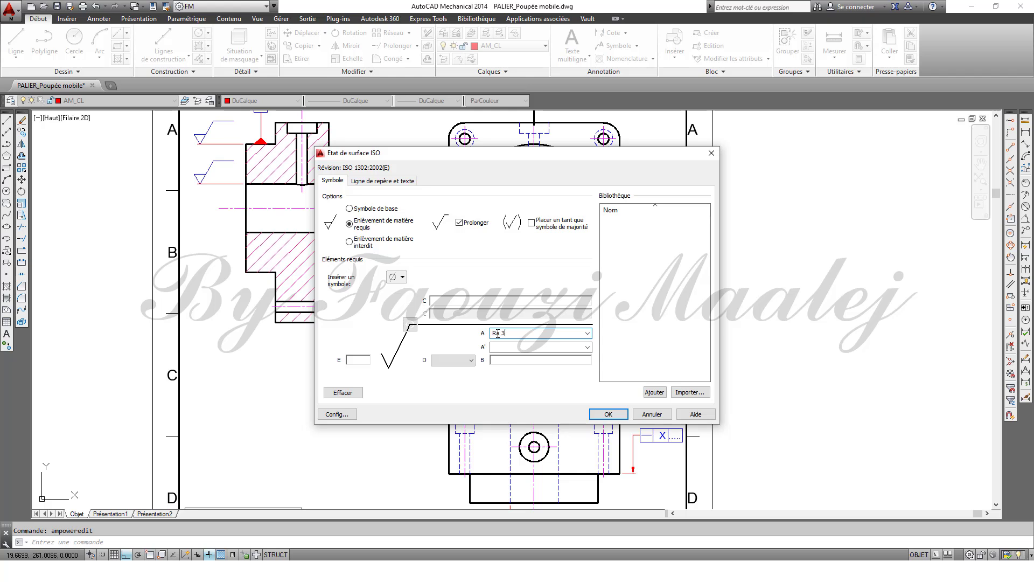
pyautogui.write(',2')
pyautogui.click(622, 418)
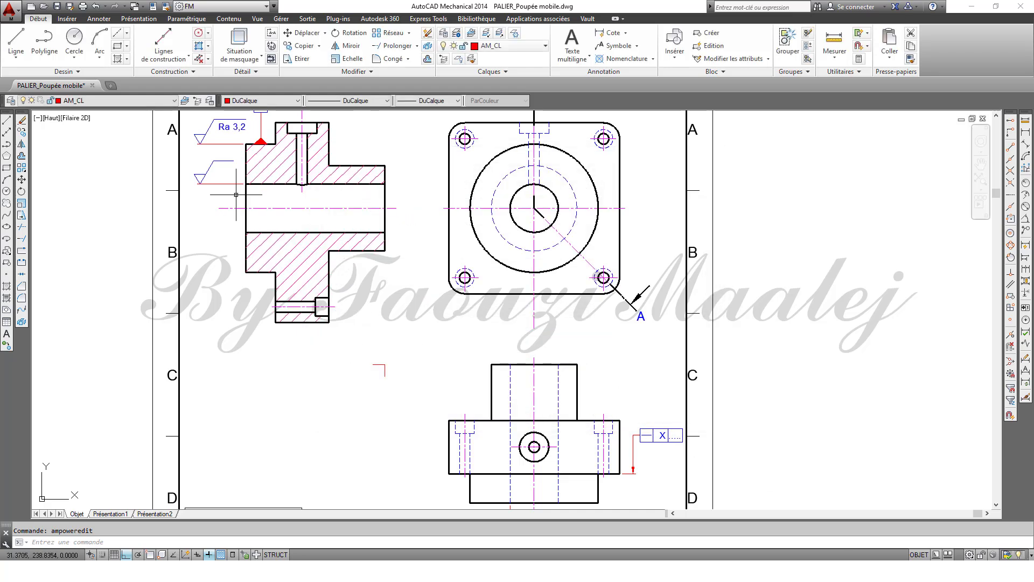
# - Set the surface finish symbol on the bore in view A-A to Ra 0,8
pyautogui.click(199, 182)
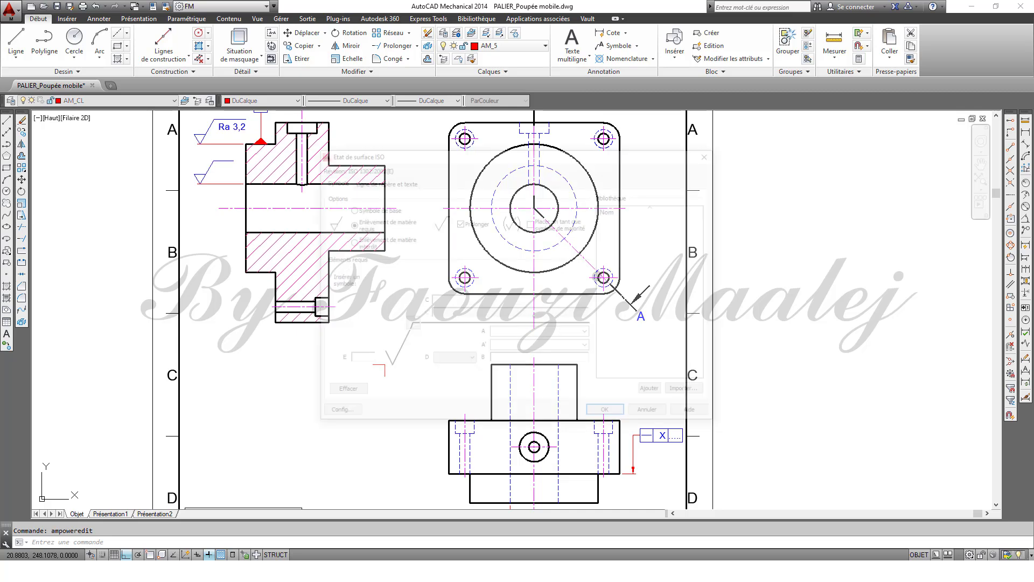
pyautogui.click(502, 333)
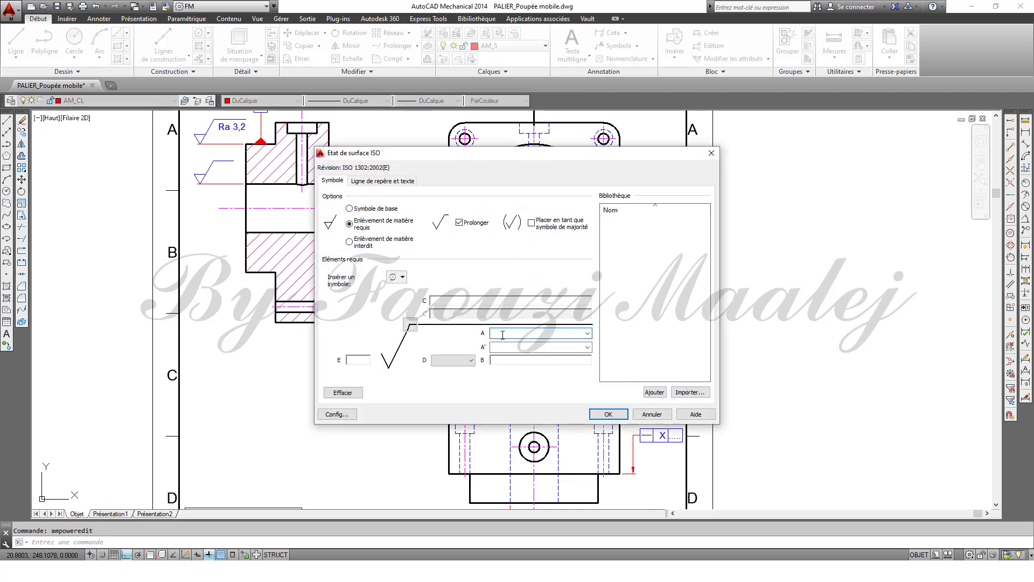
pyautogui.write('Ra 0,8')
pyautogui.click(608, 414)
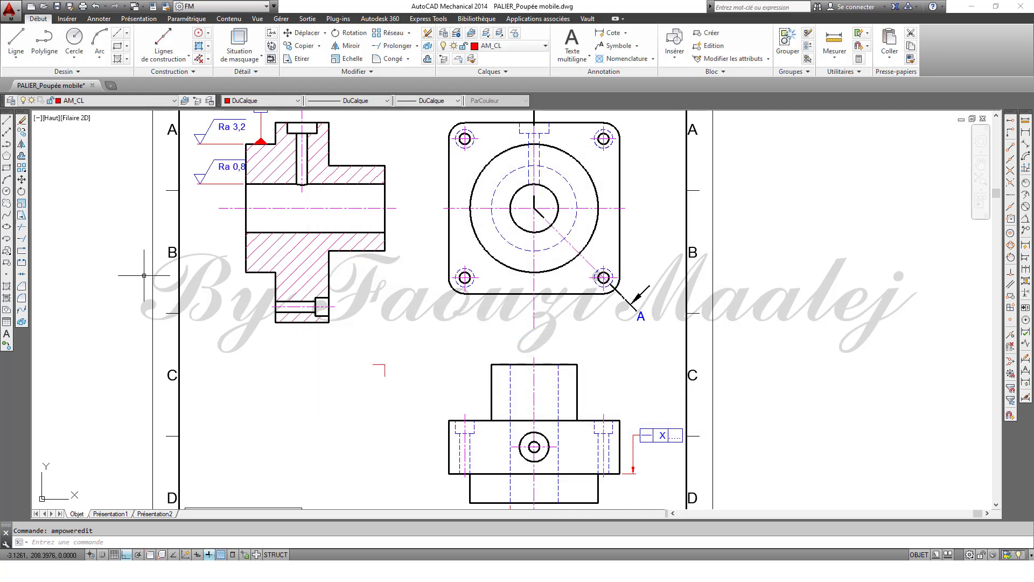
# - Move the Ra 0,8 symbol about 3.7 mm horizontally away from the section, along its extension line
pyautogui.click(199, 183)
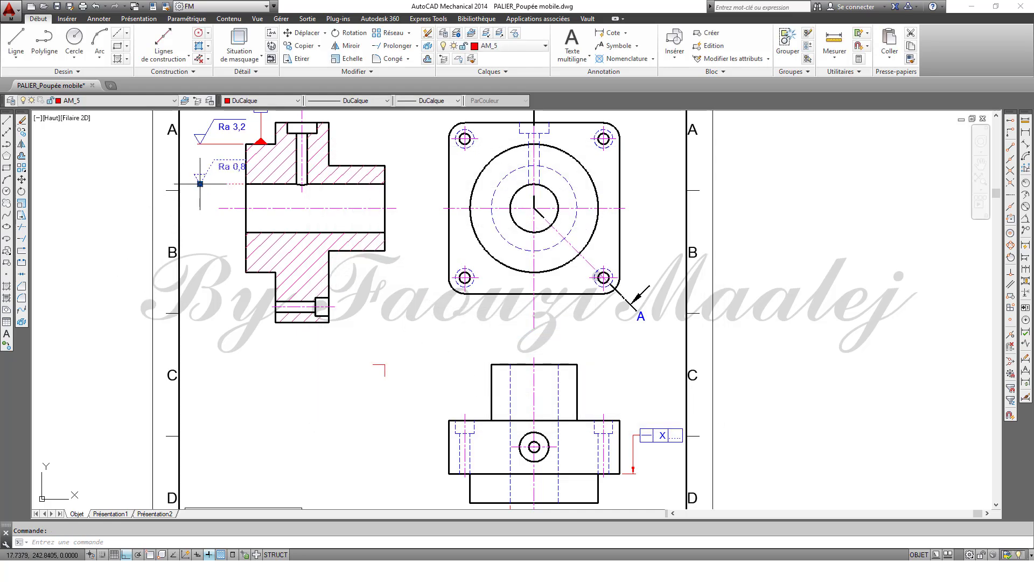
pyautogui.click(200, 184)
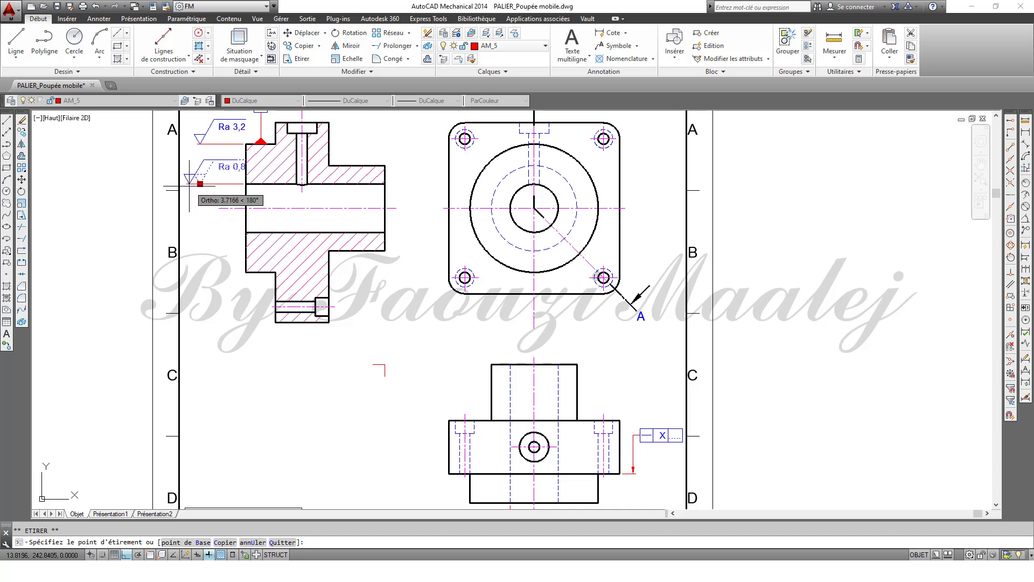
pyautogui.click(189, 186)
pyautogui.press('Escape')
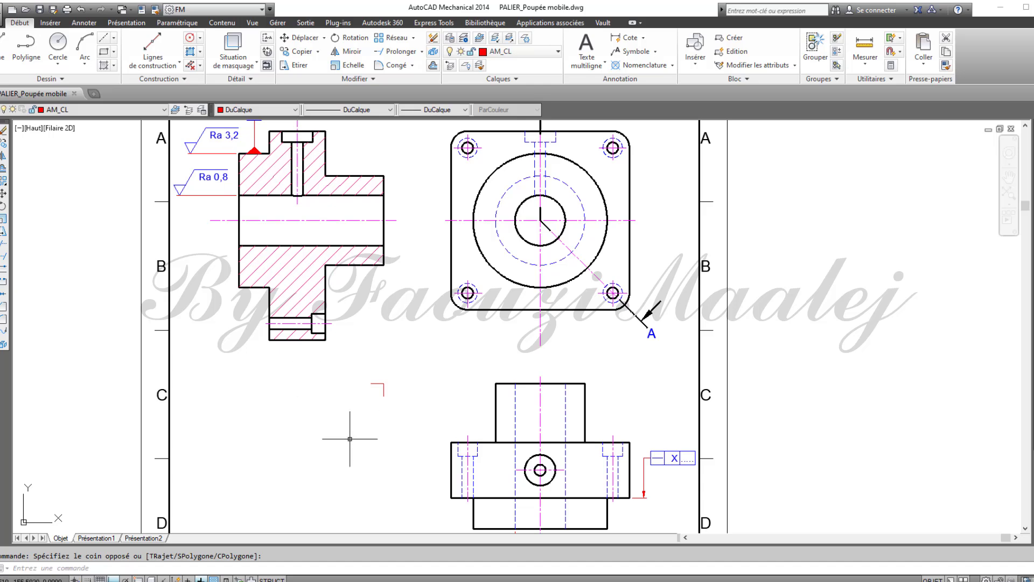
# - Change the bore's geometric tolerance below the top view to concentricity with datum A
pyautogui.moveTo(347, 428)
pyautogui.mouseDown(button='middle')
pyautogui.moveTo(294, 330)
pyautogui.moveTo(264, 222)
pyautogui.mouseUp(button='middle')
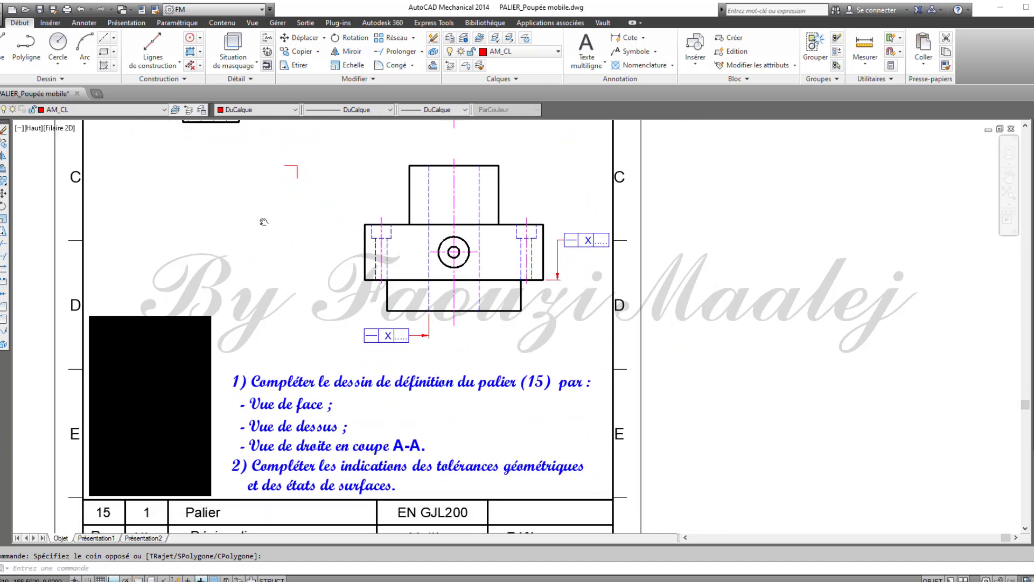
pyautogui.scroll(1, 458, 266)
pyautogui.scroll(1, 459, 278)
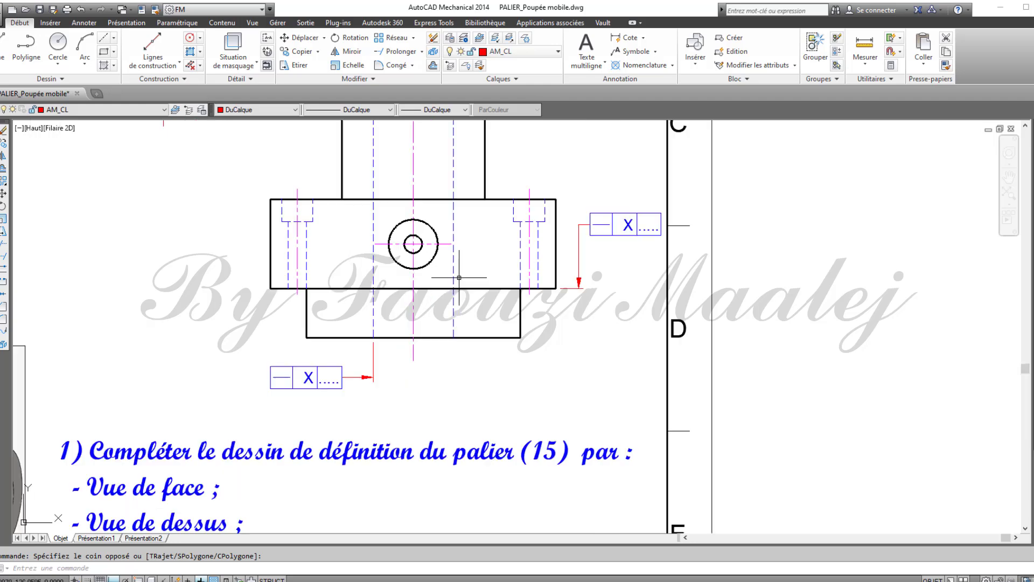
pyautogui.doubleClick(302, 377)
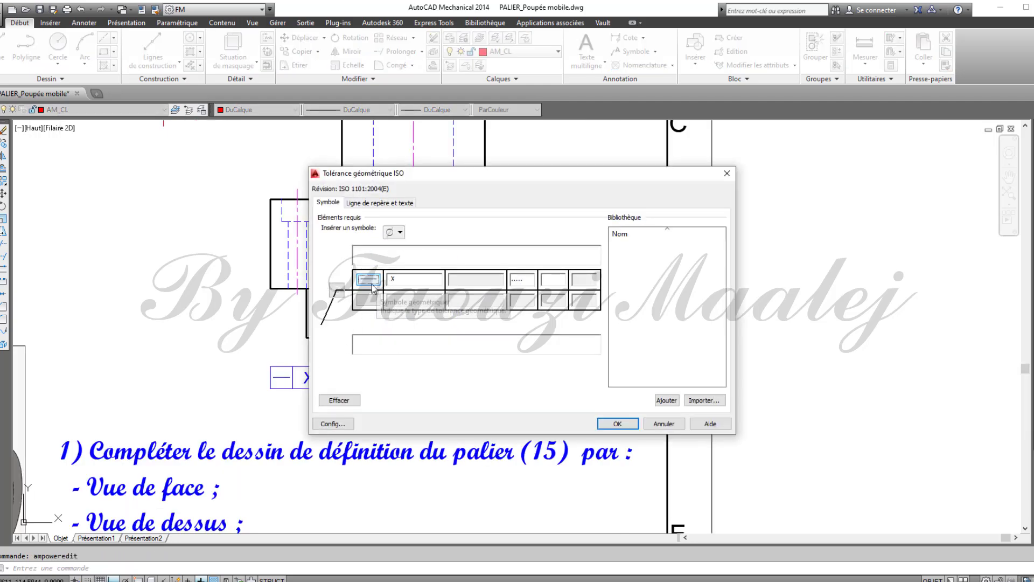
pyautogui.click(373, 286)
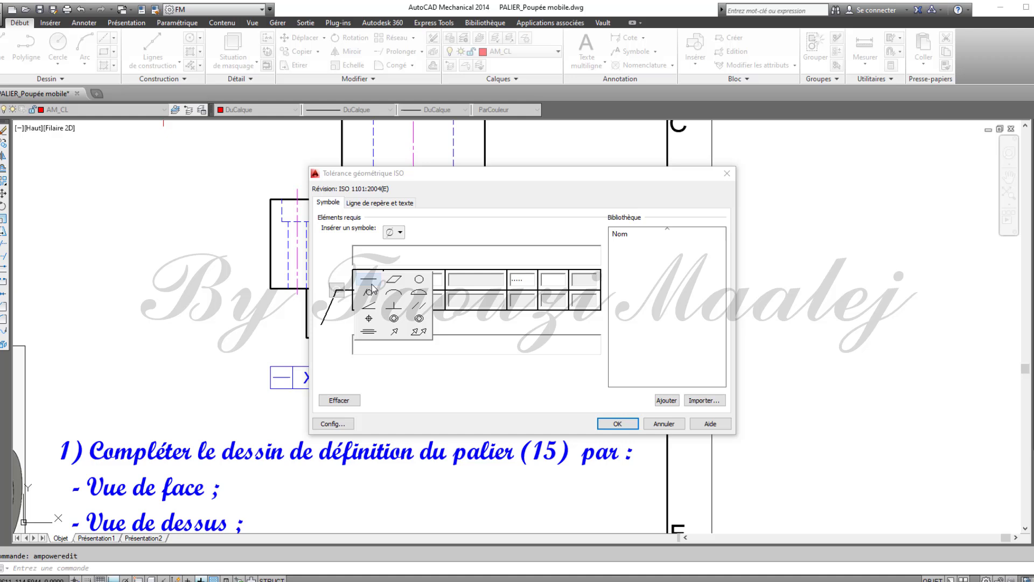
pyautogui.click(419, 320)
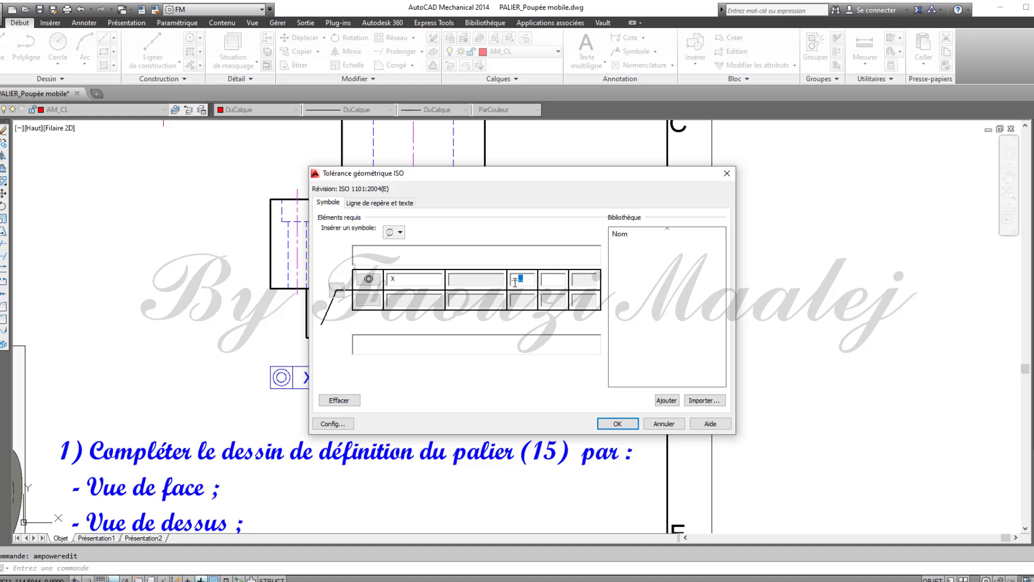
pyautogui.write('A')
pyautogui.click(618, 423)
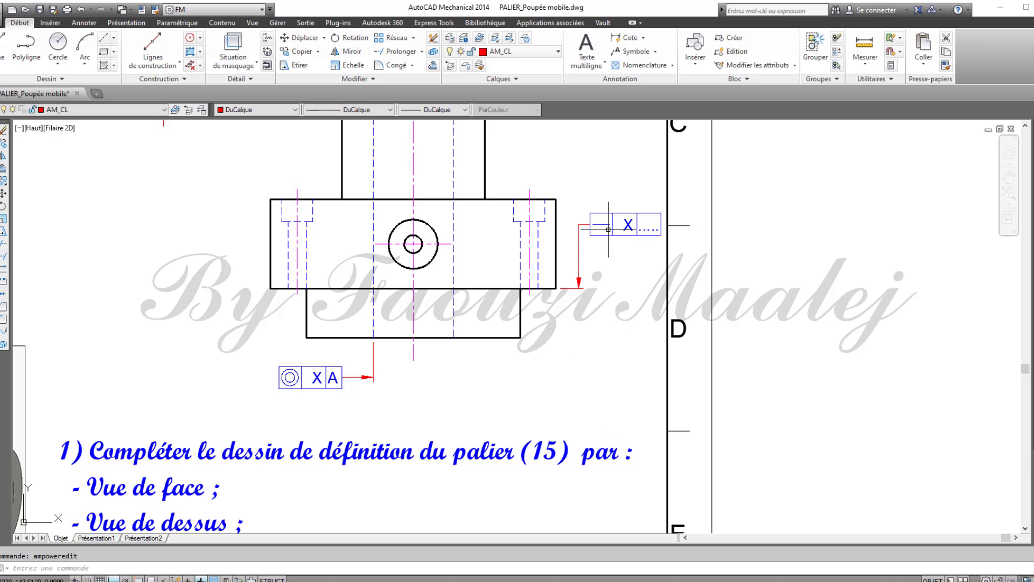
# - Change the flange face's geometric tolerance beside the top view to perpendicularity with datum A
pyautogui.doubleClick(608, 229)
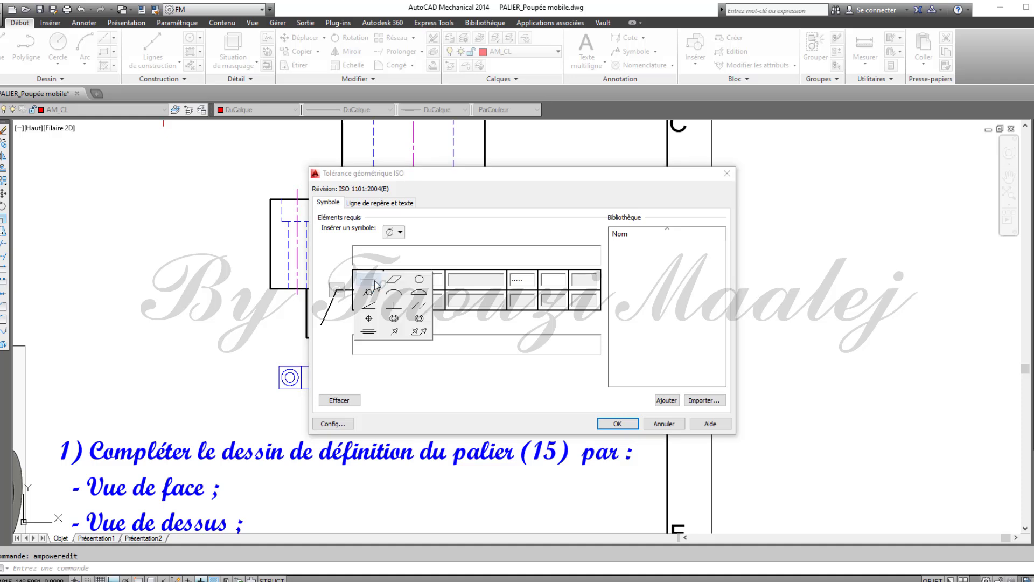
pyautogui.click(368, 279)
pyautogui.click(394, 305)
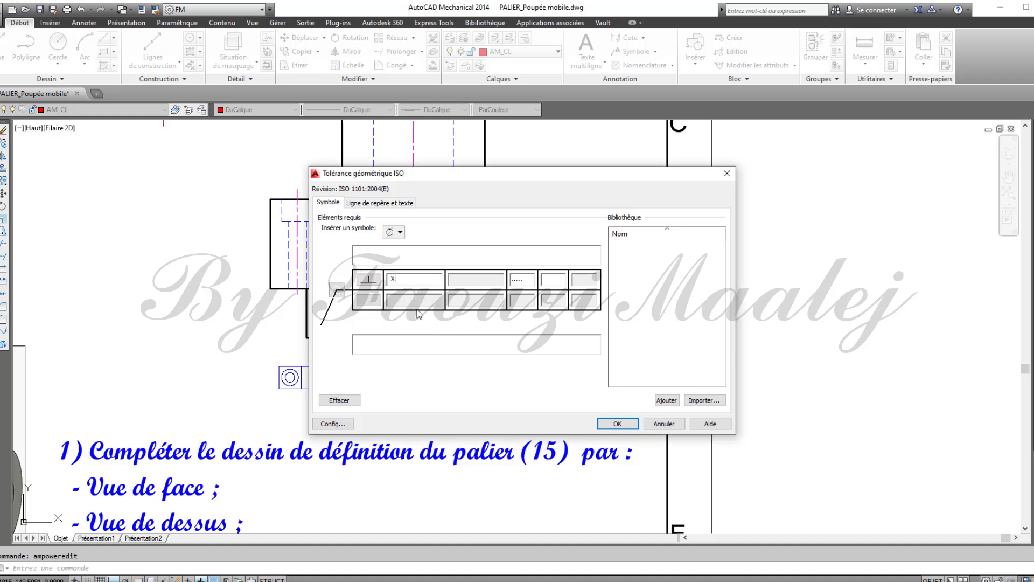
pyautogui.doubleClick(518, 278)
pyautogui.write('A')
pyautogui.click(609, 424)
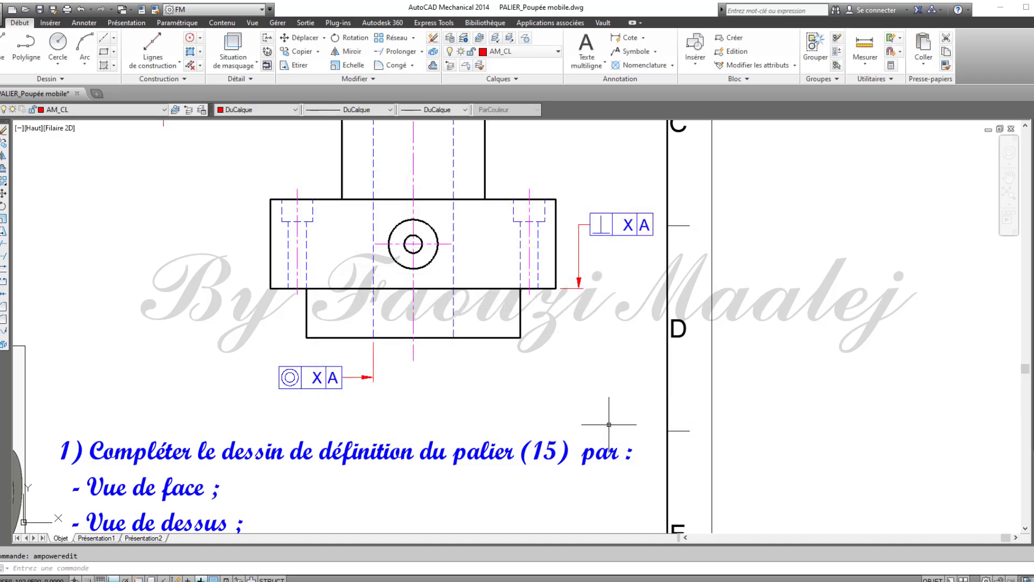
pyautogui.scroll(-2, 606, 359)
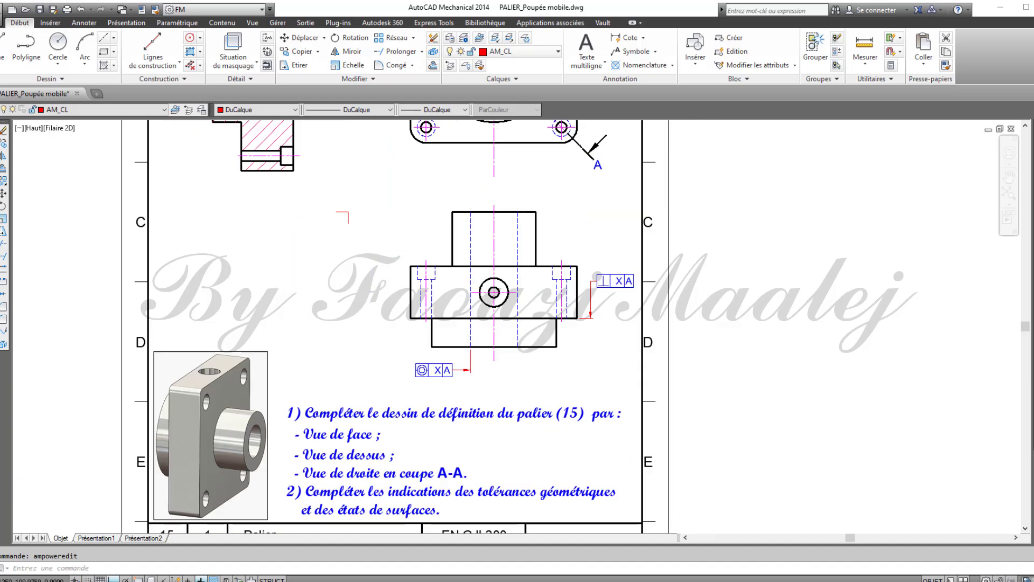
pyautogui.middleClick(795, 431)
pyautogui.middleClick(794, 432)
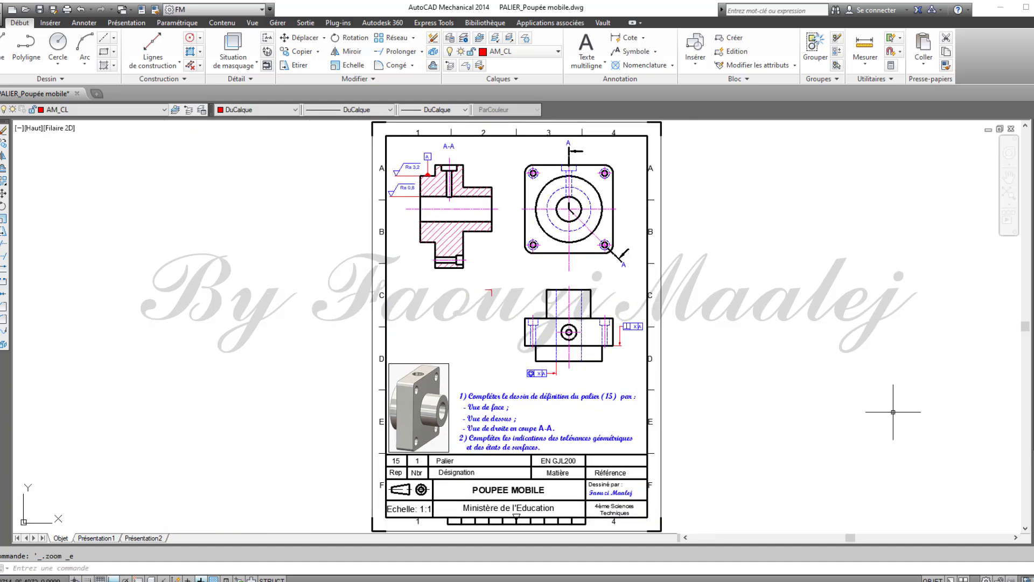